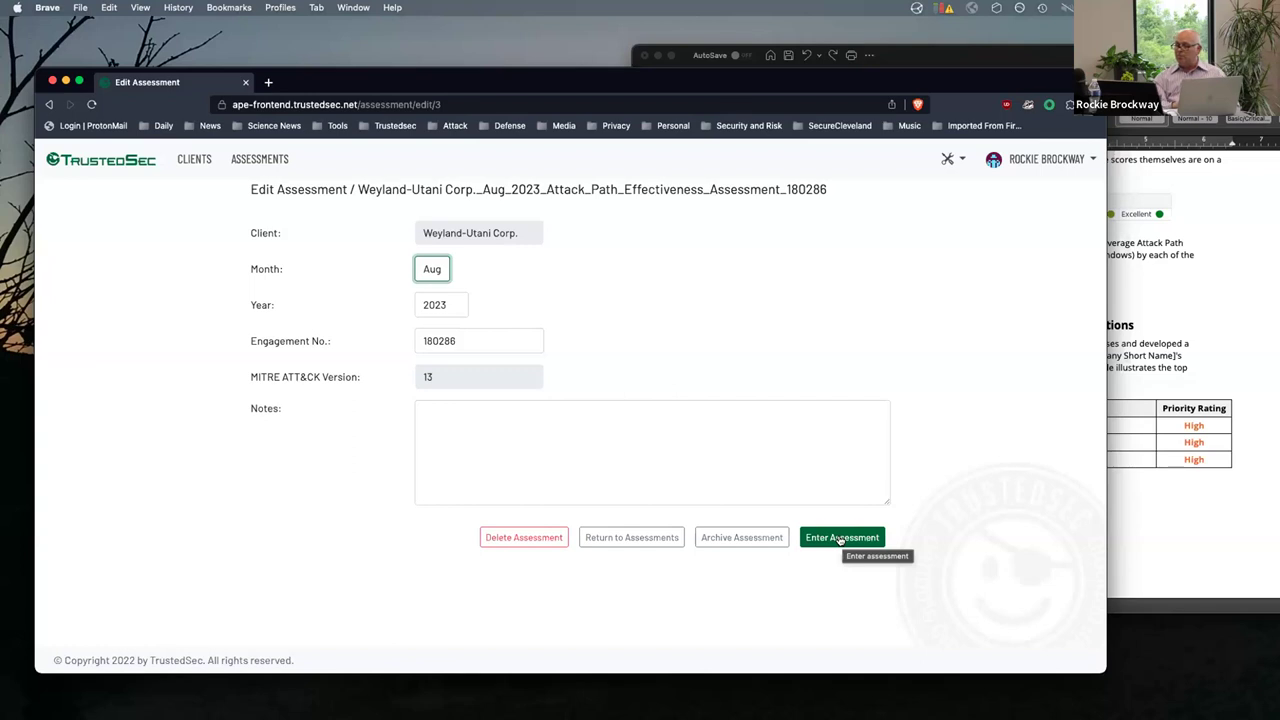
Enter the Weyland-Utani Corp. assessment and review the Scoring and Tool Variables tables on its introduction page
left_click(840, 538)
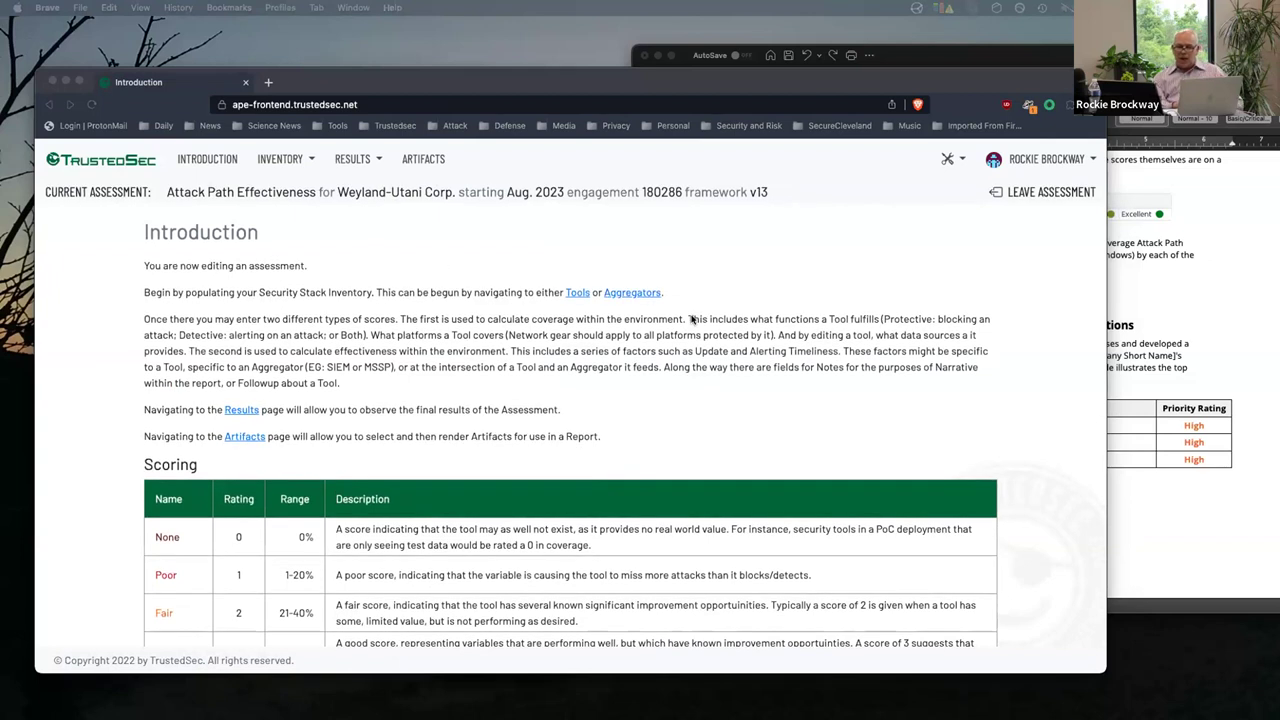
scroll(691, 318, "down", 3)
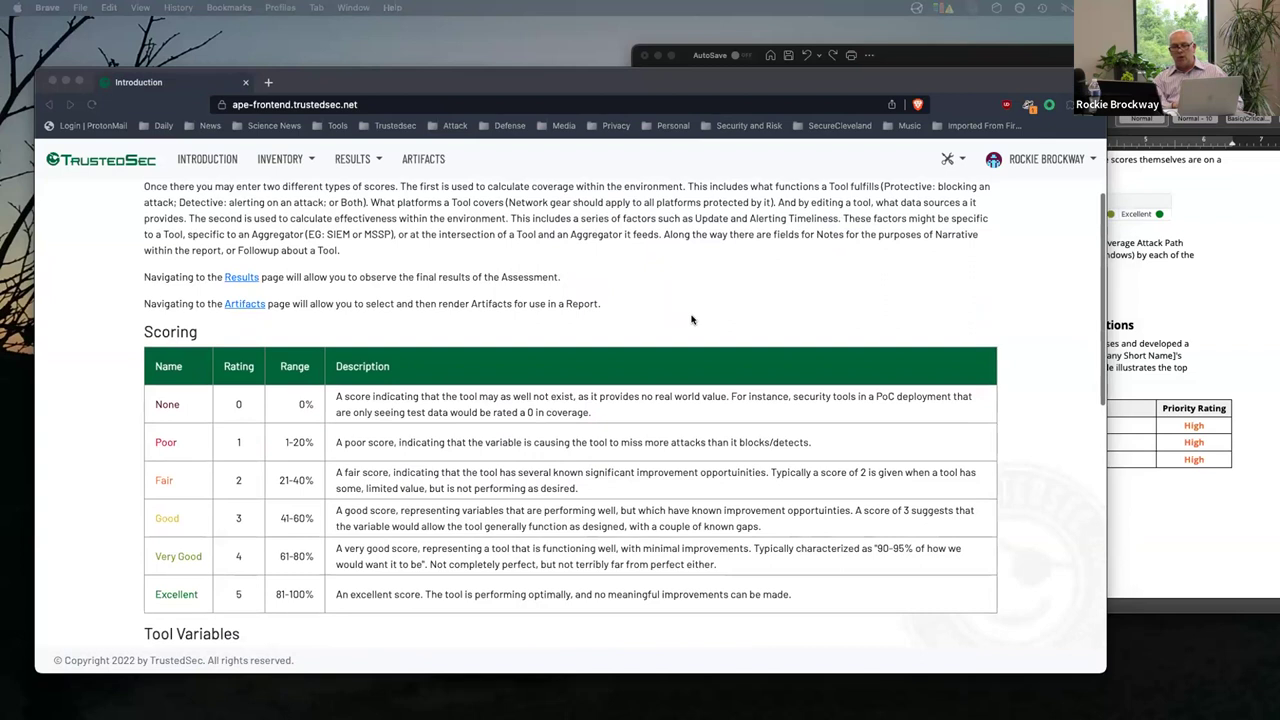
scroll(691, 318, "down", 2)
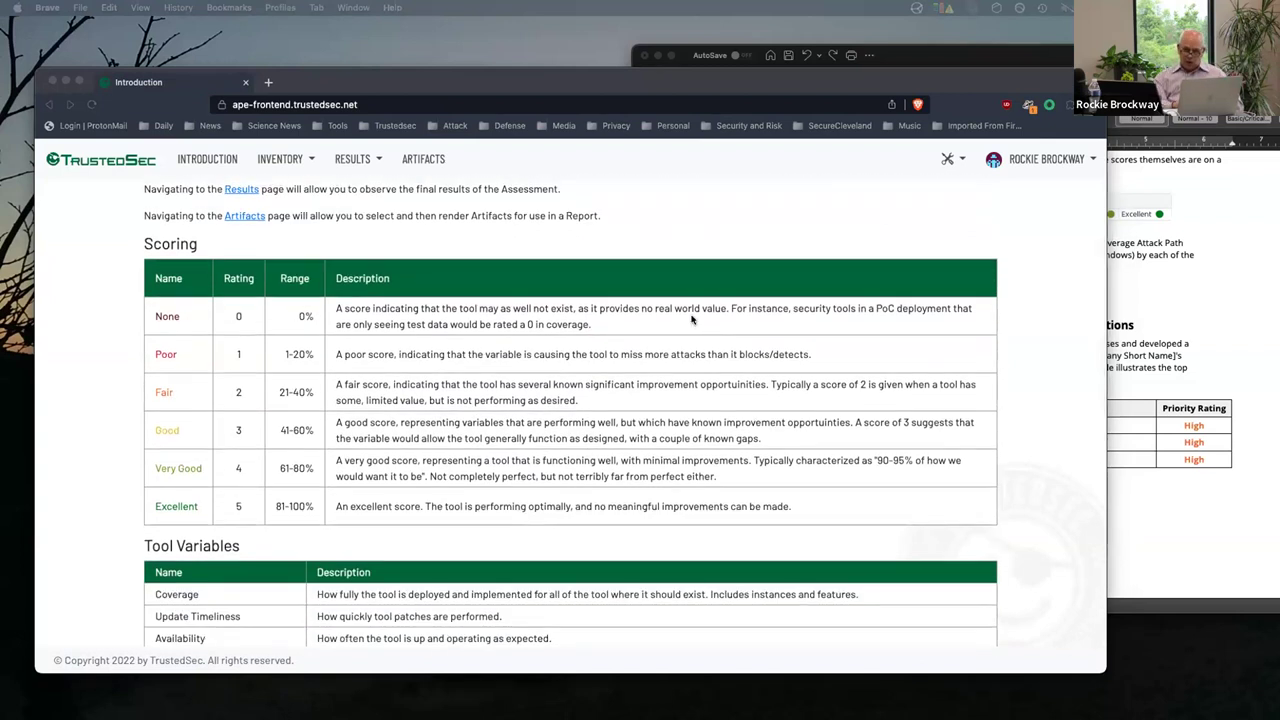
scroll(691, 318, "down", 1)
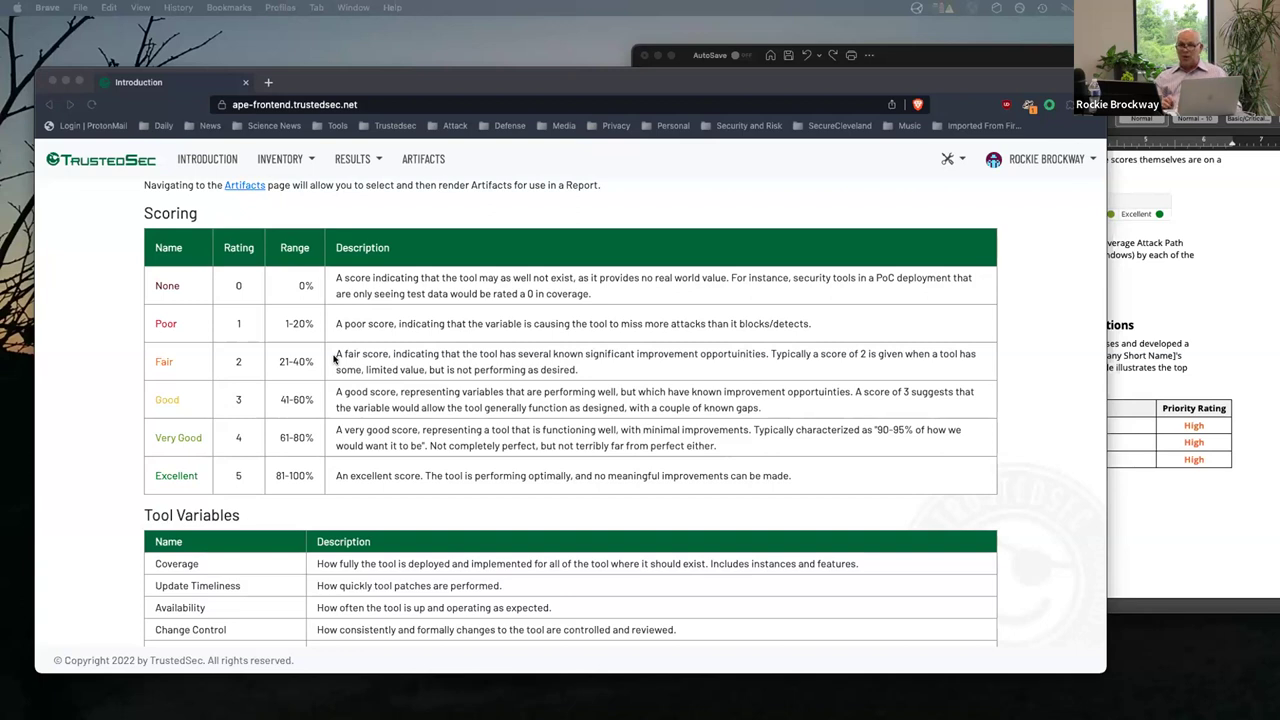
scroll(334, 358, "down", 3)
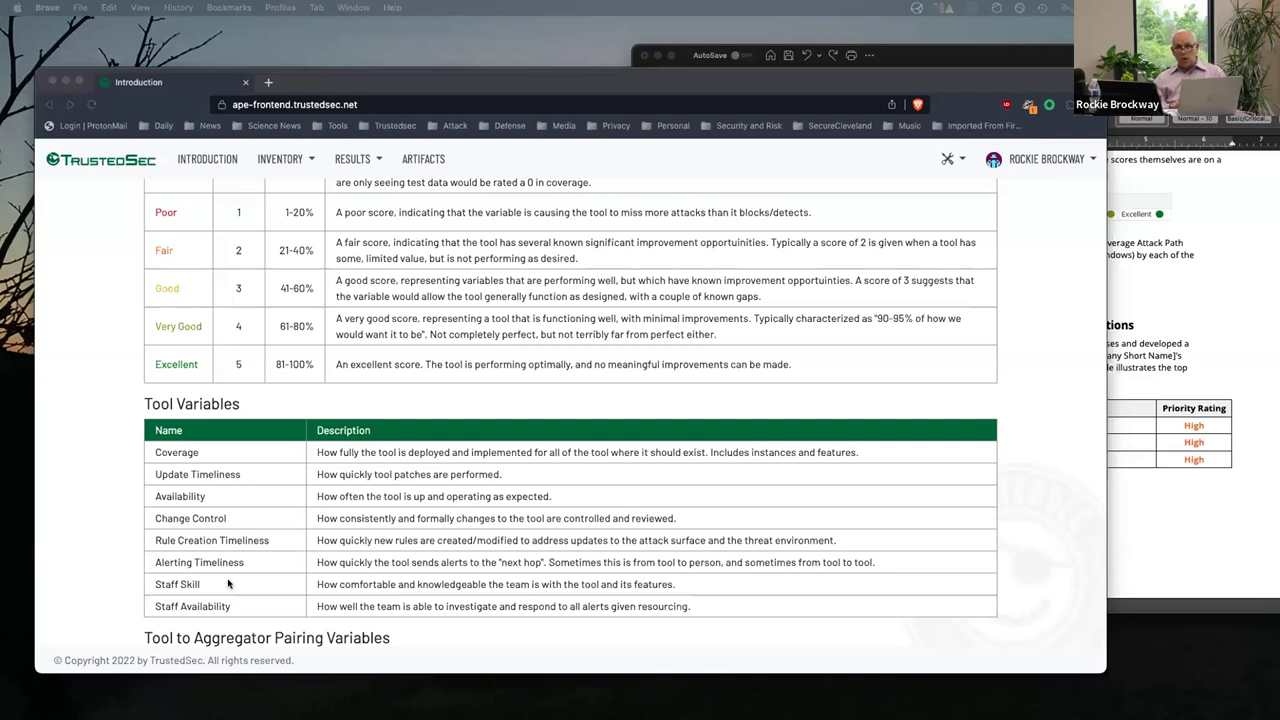
scroll(228, 583, "down", 3)
scroll(228, 583, "up", 3)
scroll(228, 583, "up", 7)
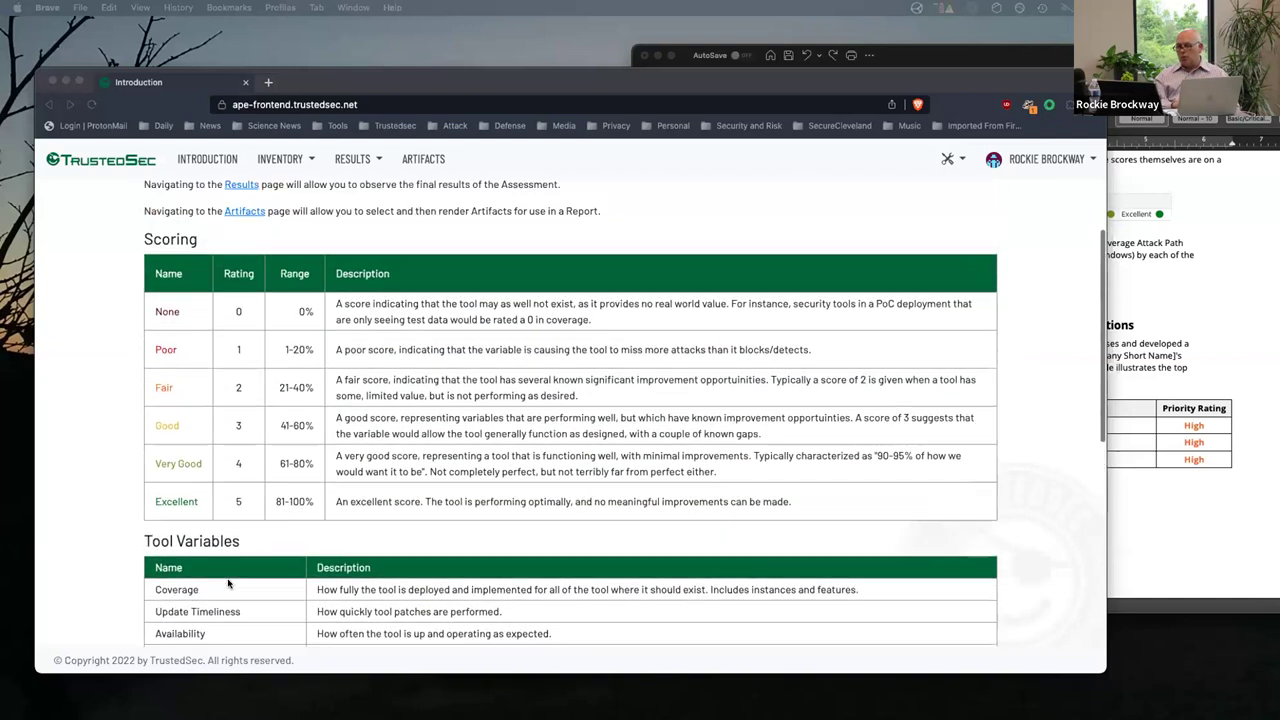
scroll(228, 583, "up", 1)
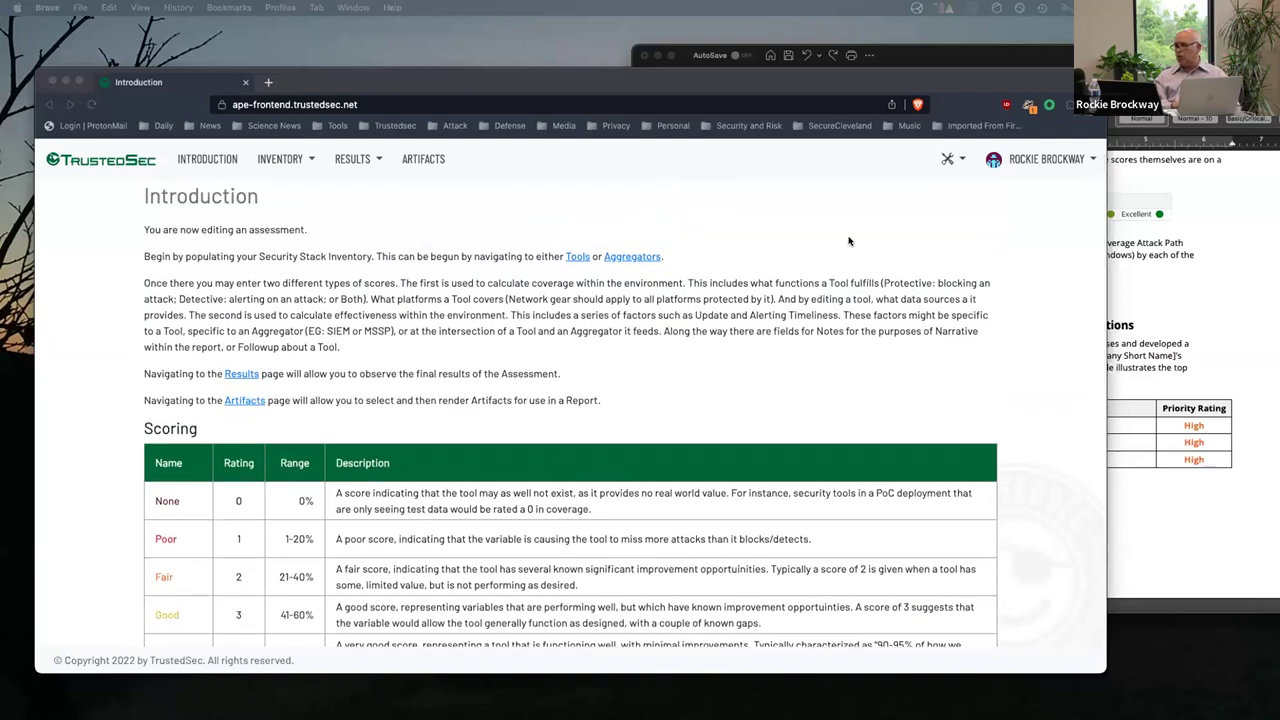
Open the Tools list of the Security Stack Inventory and look through its entries
left_click(280, 162)
left_click(280, 162)
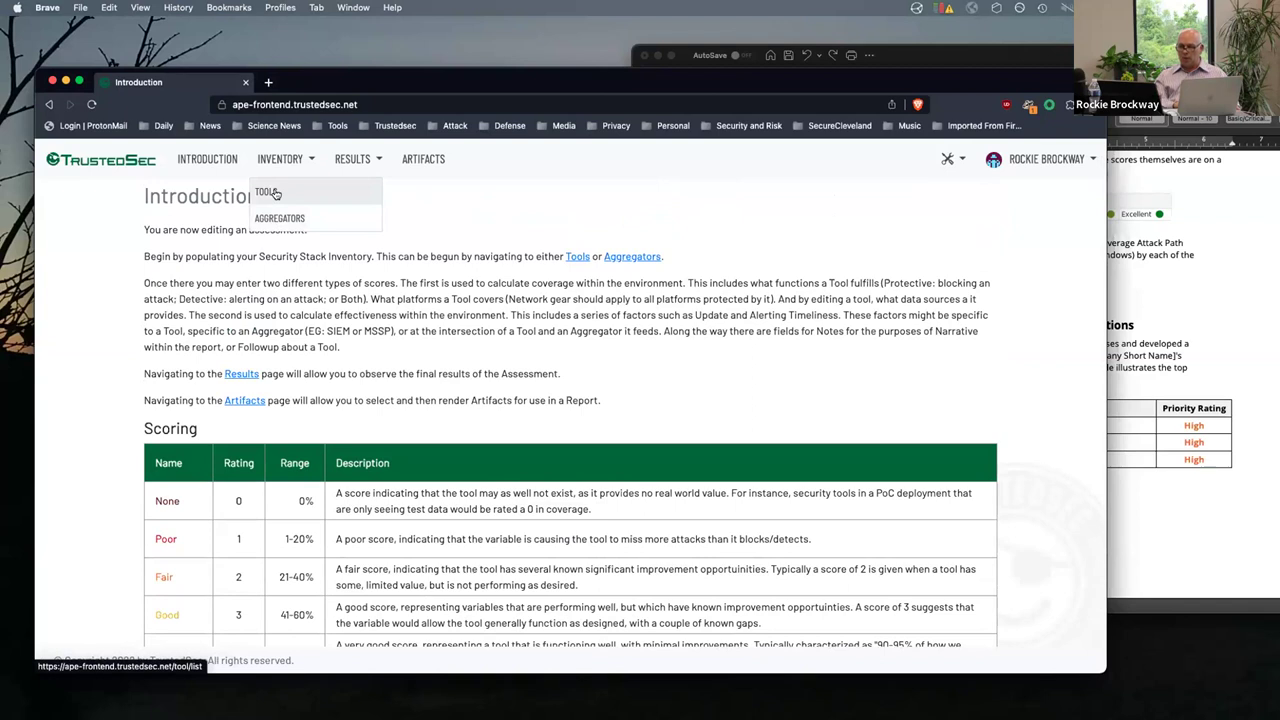
left_click(268, 193)
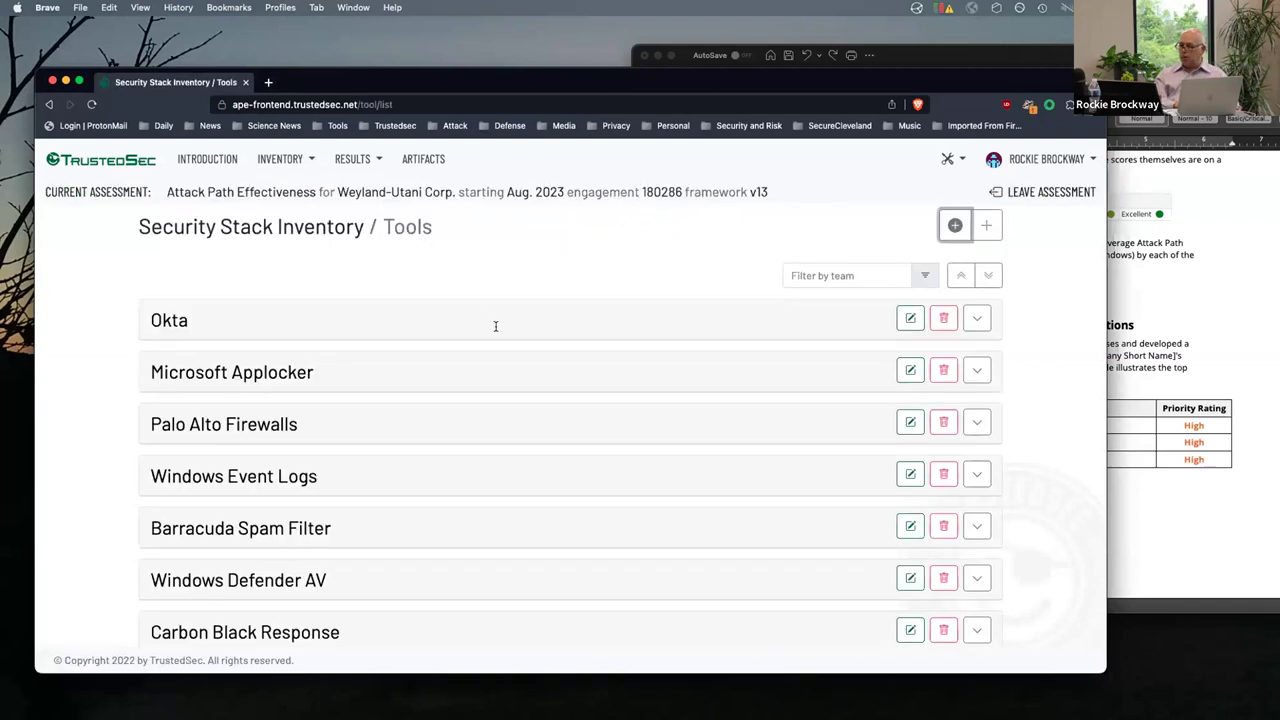
scroll(85, 285, "down", 2)
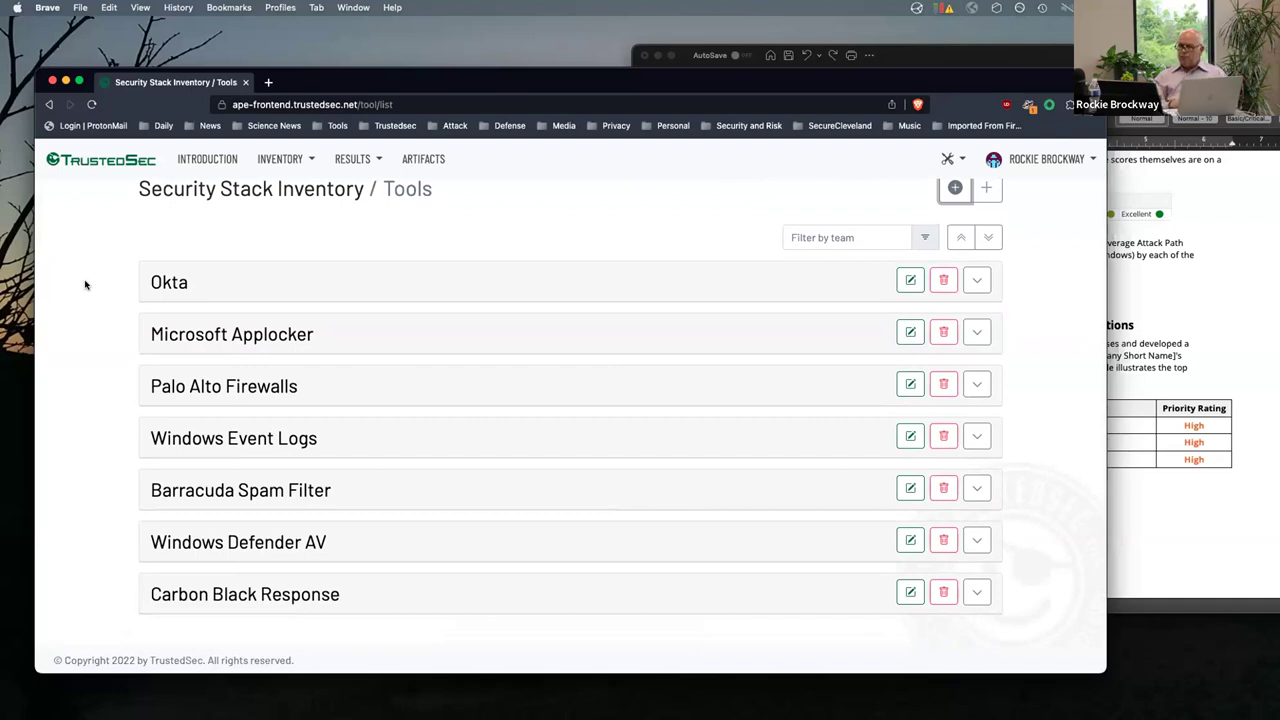
Add LAPS to the existing tools from the tool library, remove it again and leave the library
left_click(955, 188)
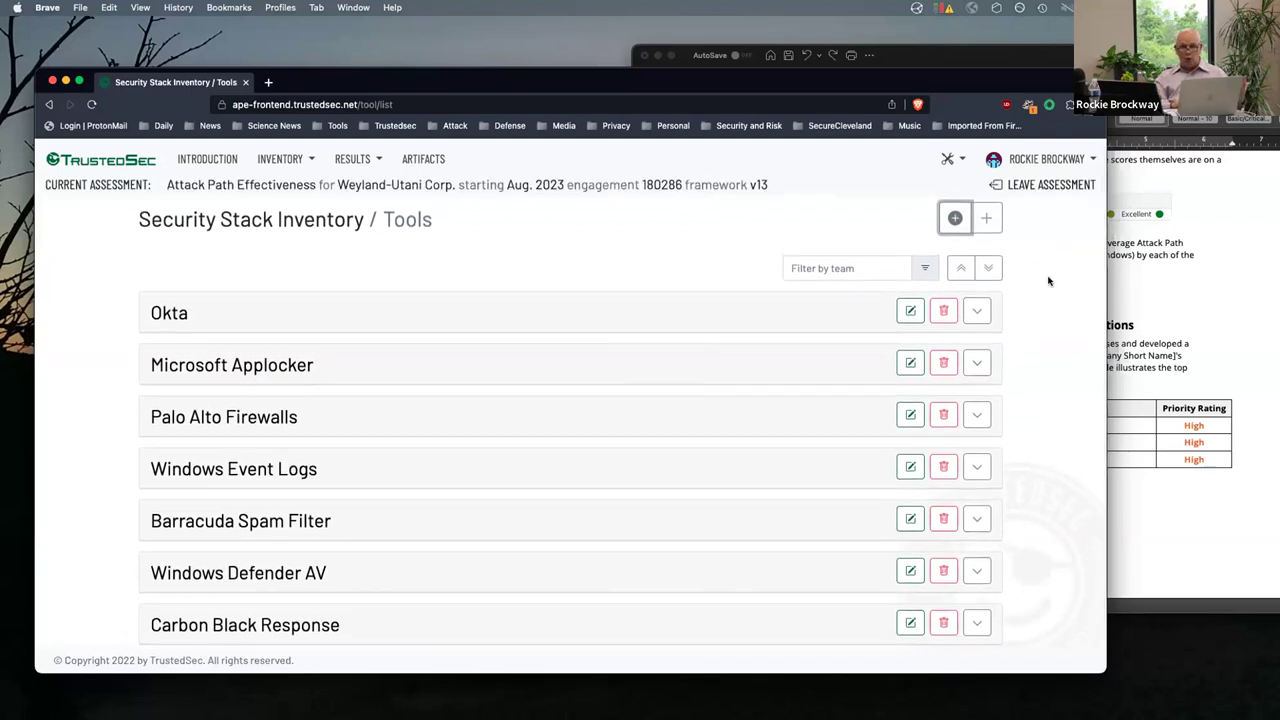
left_click(954, 218)
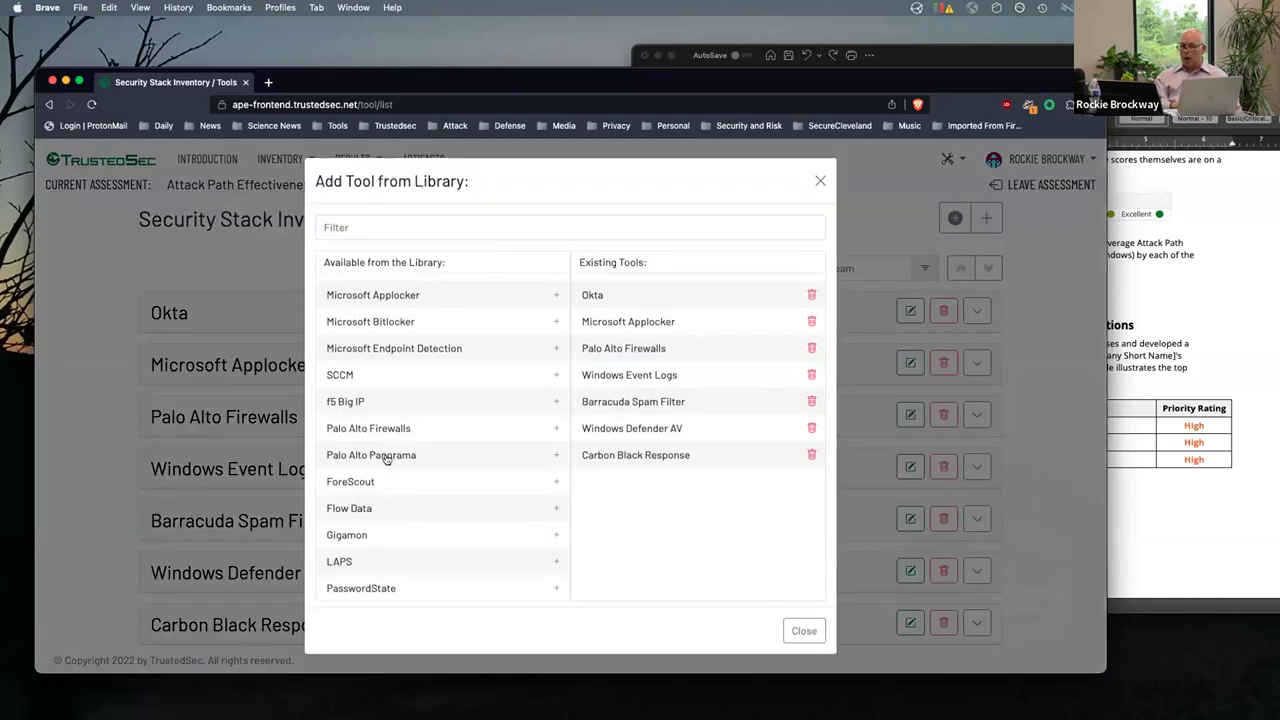
left_click(344, 563)
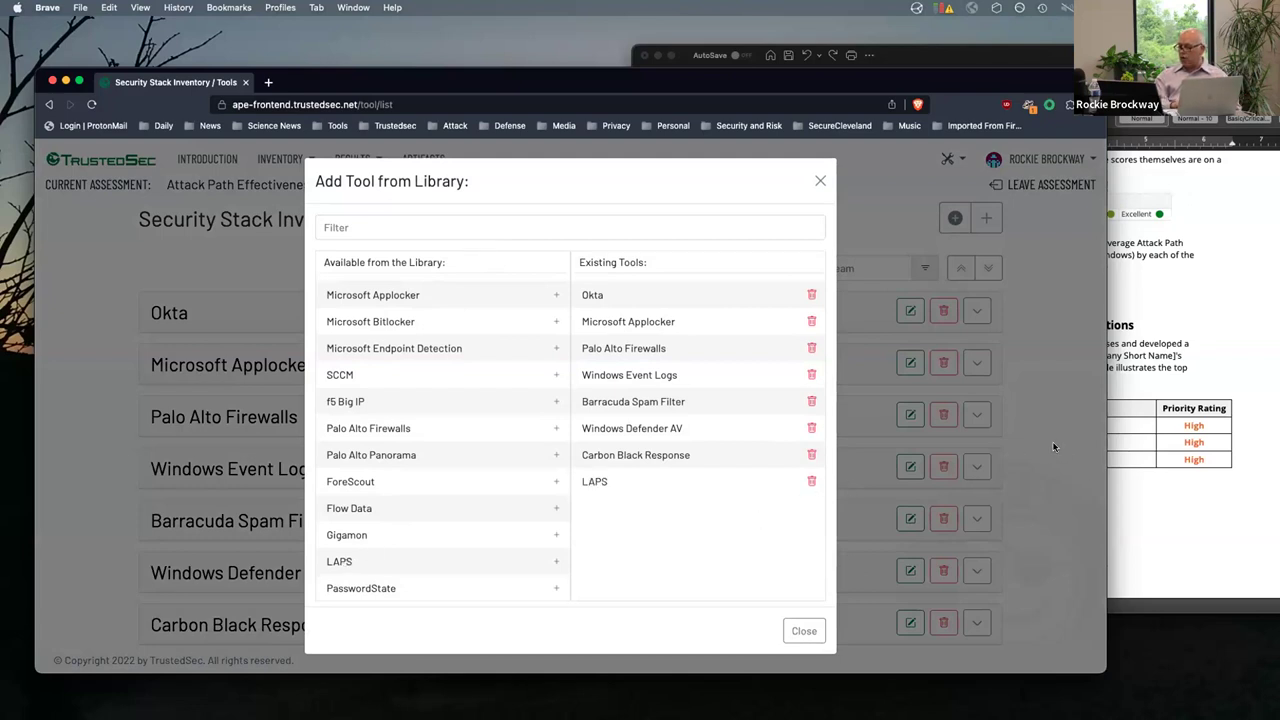
left_click(812, 483)
left_click(750, 447)
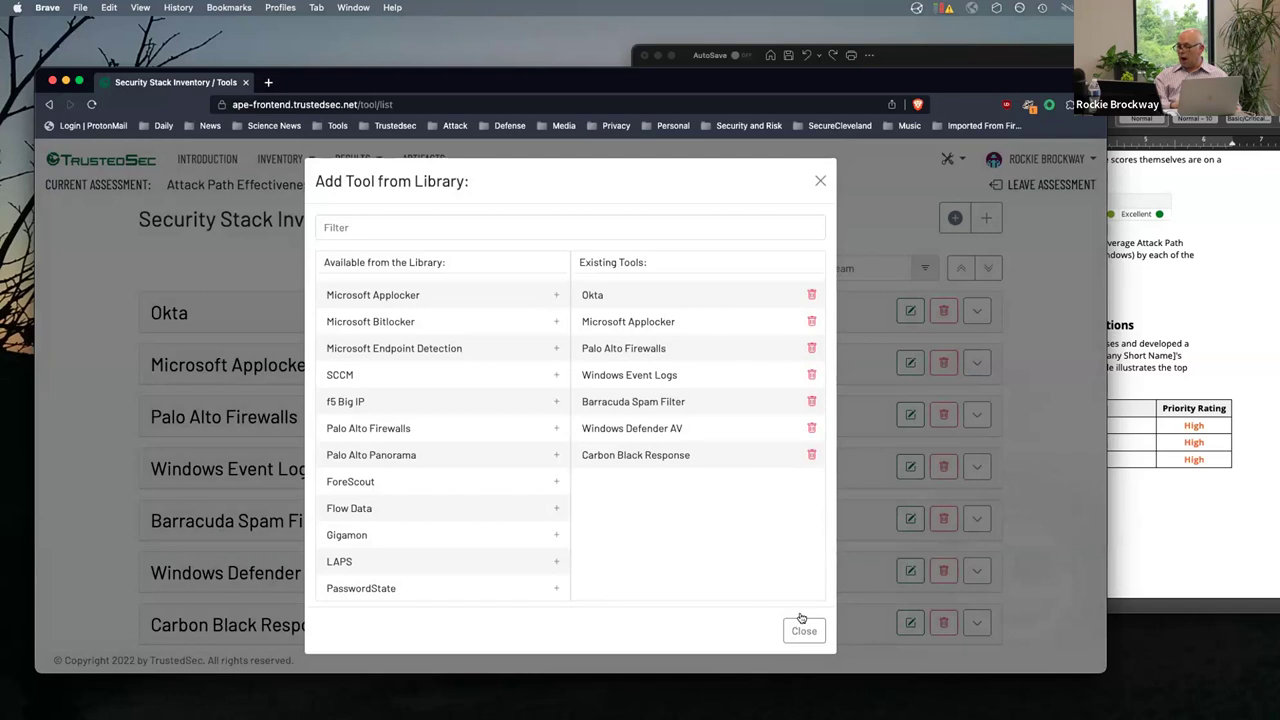
left_click(800, 631)
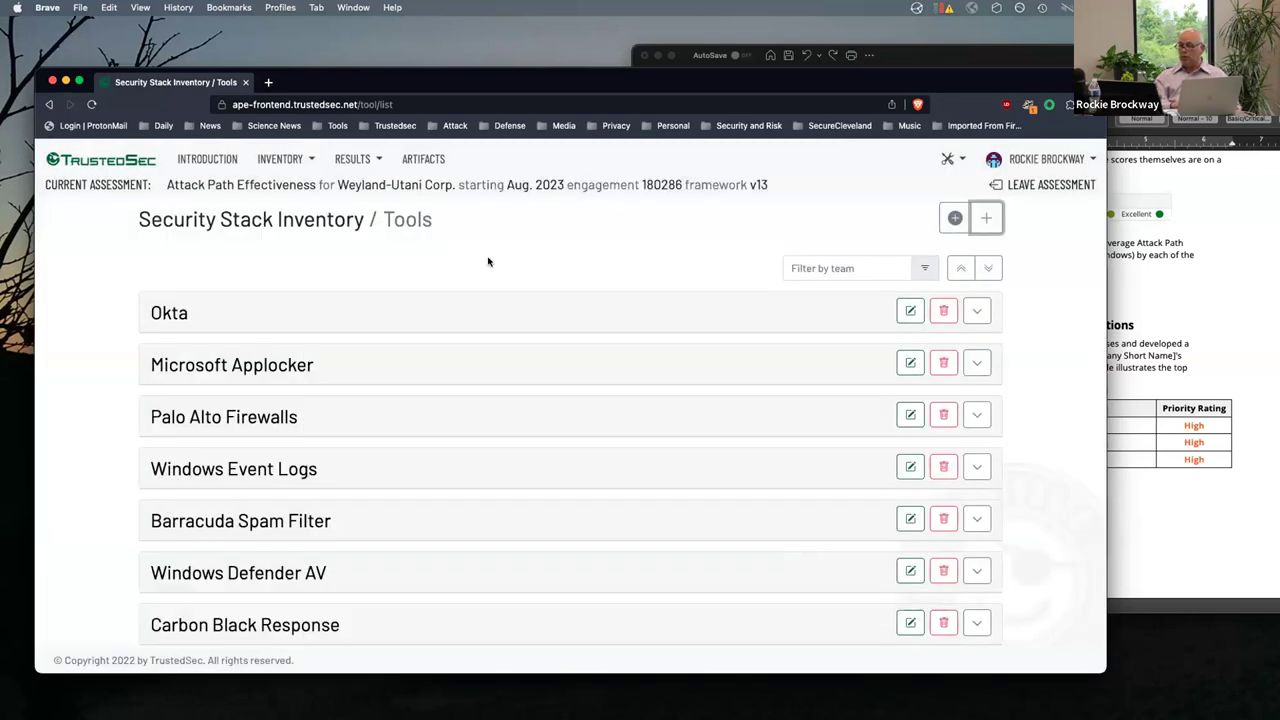
Add a new custom tool to the inventory and title it Crowdstike Falcon
scroll(656, 453, "down", 1)
scroll(656, 453, "down", 2)
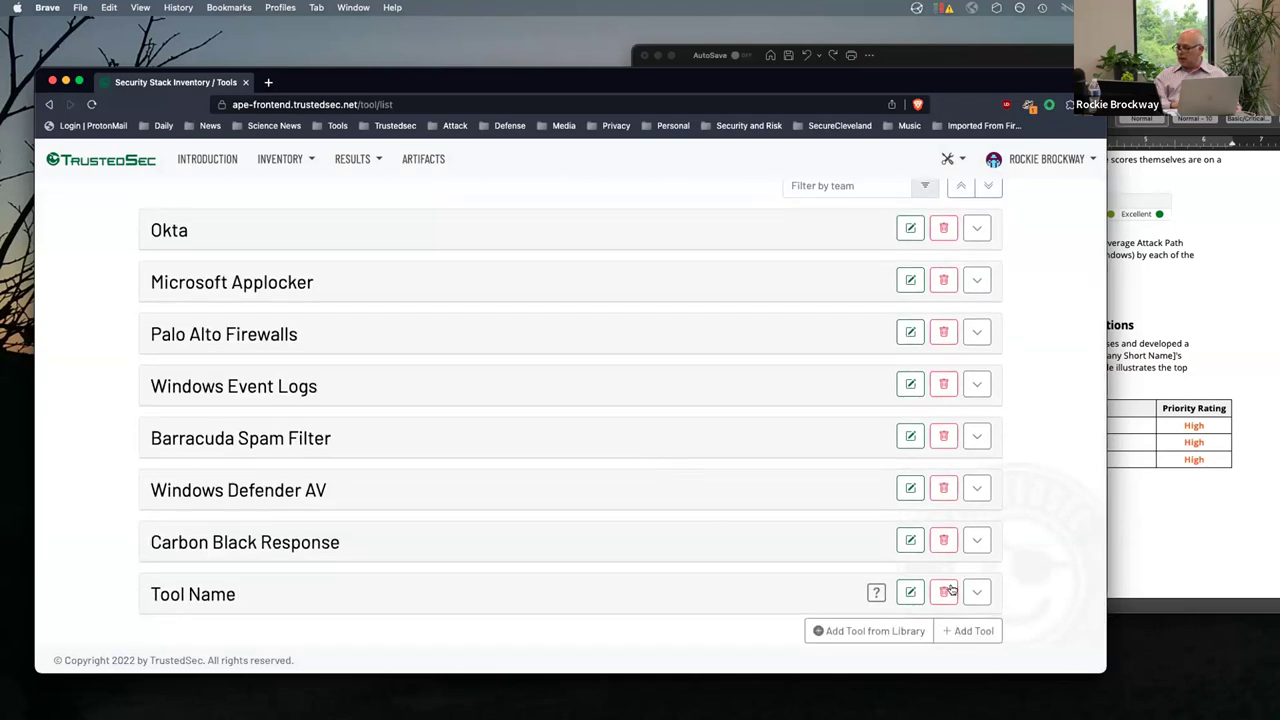
left_click(909, 593)
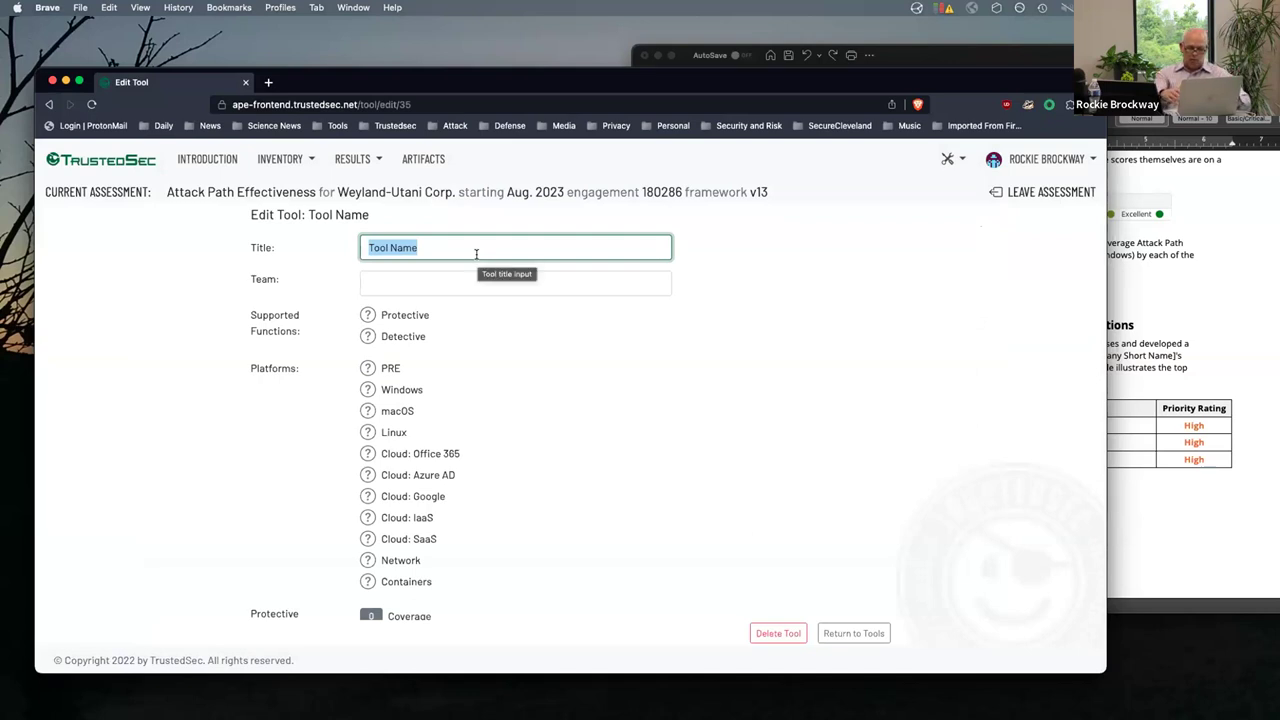
type("Crowds")
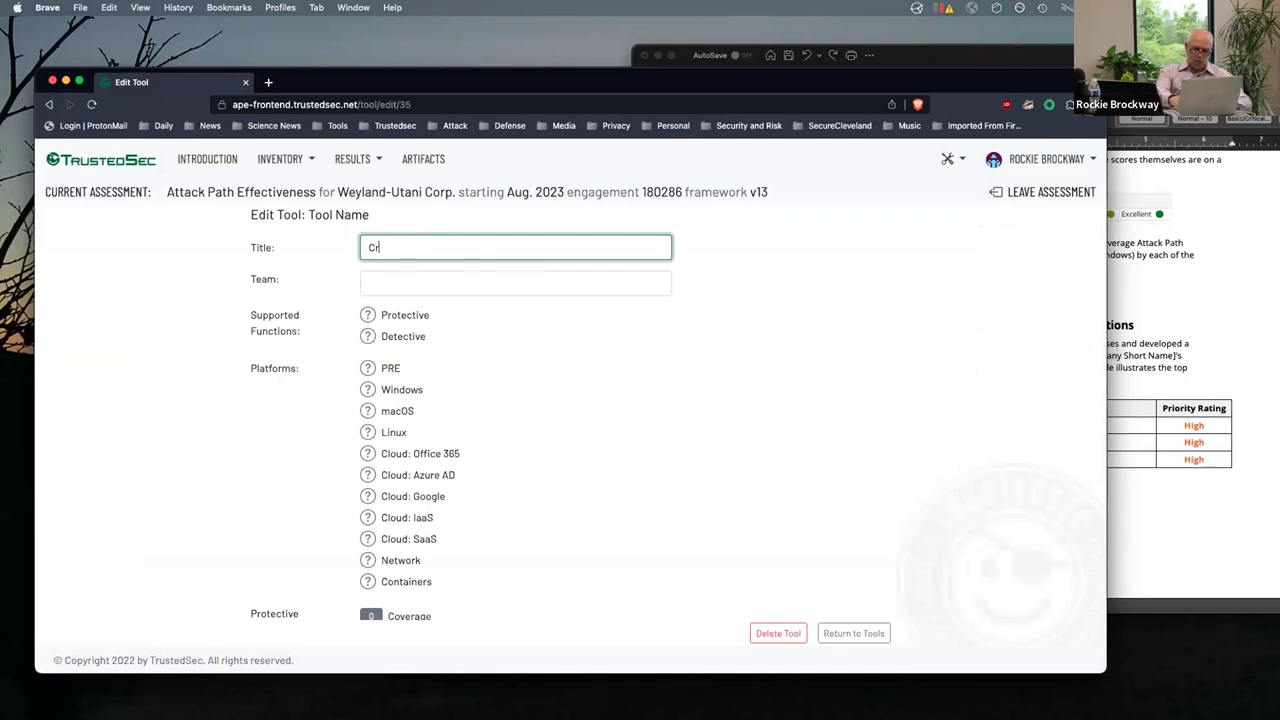
type("e Falcon")
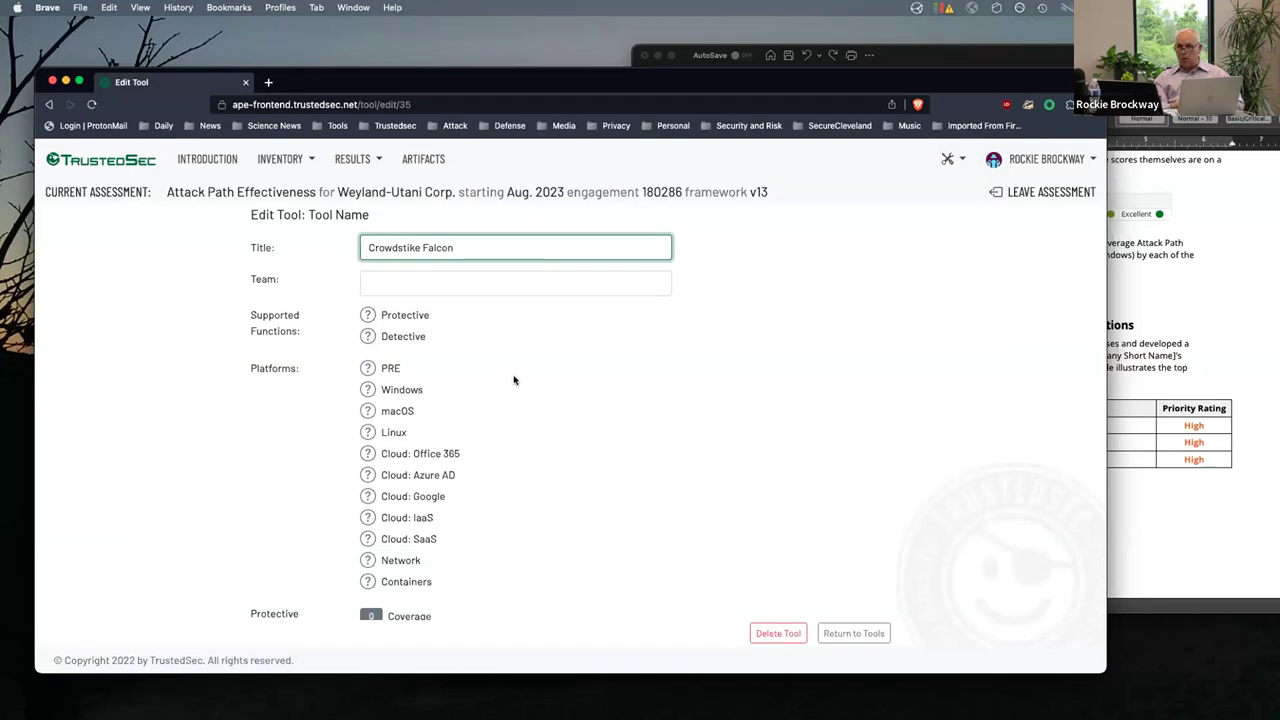
Mark the tool's supported functions as Protective and Detective, and its platforms as Windows and macOS
left_click(367, 316)
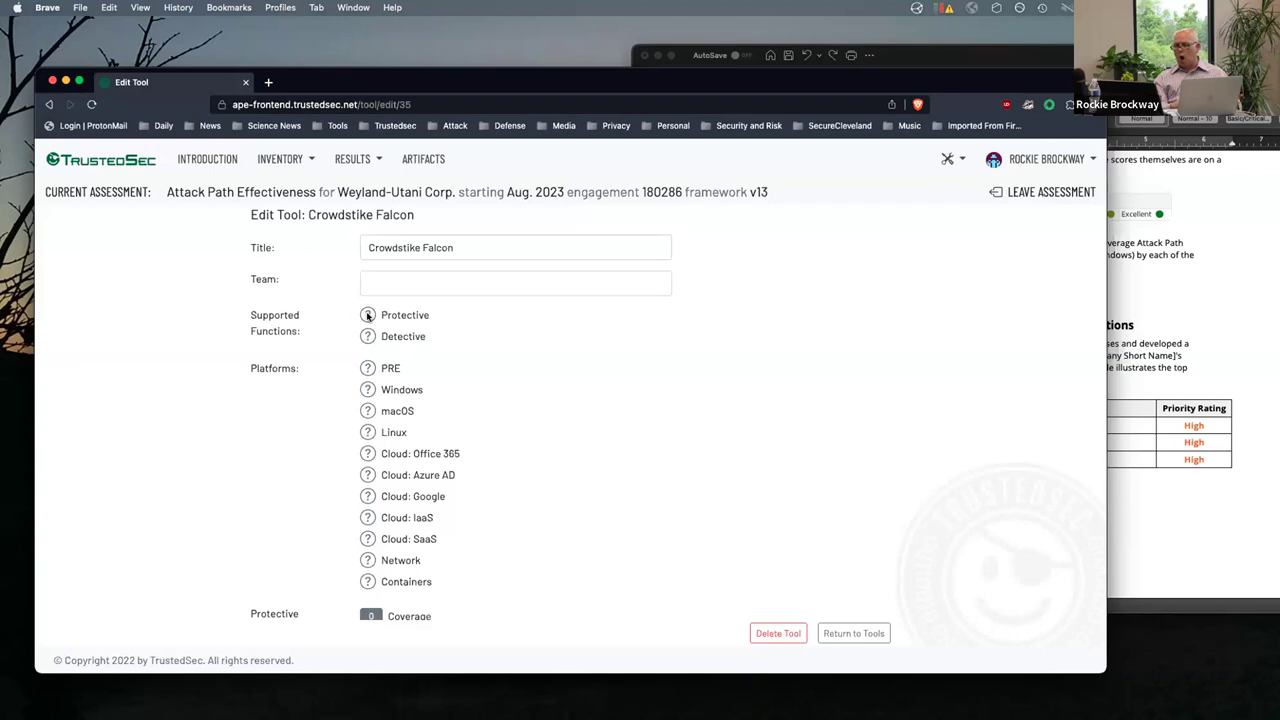
left_click(368, 337)
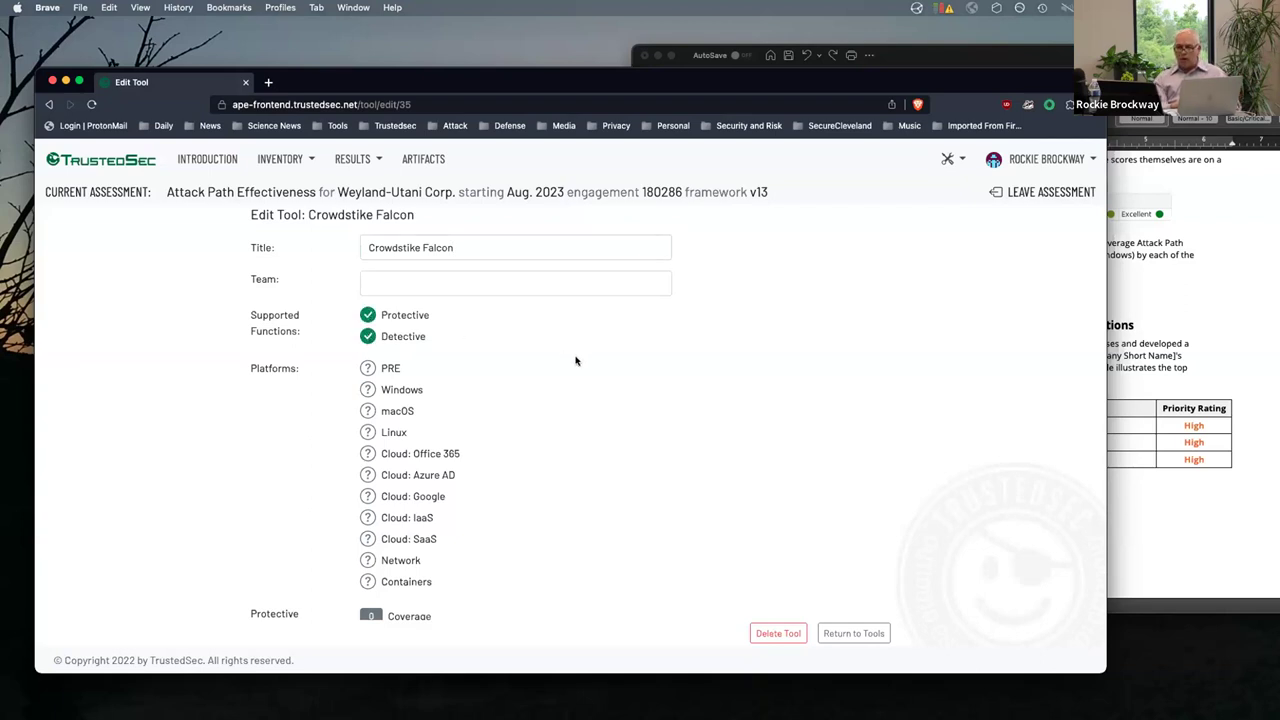
left_click(368, 390)
left_click(368, 411)
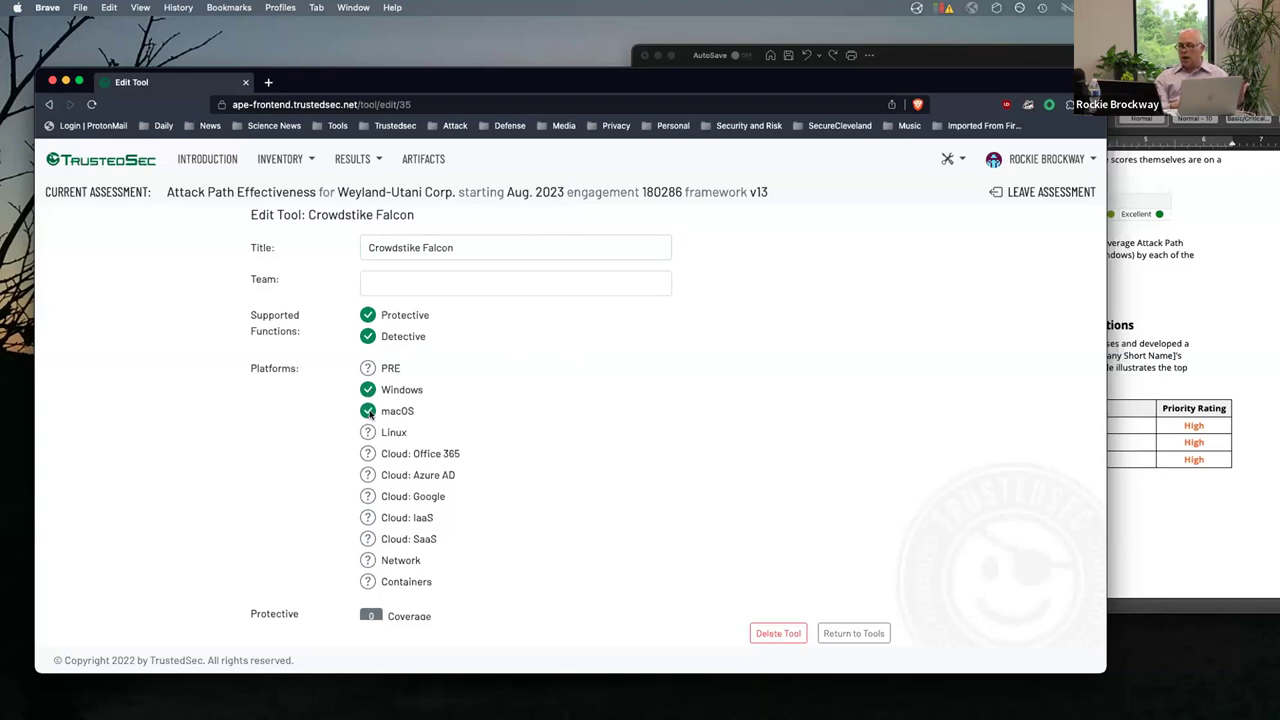
Expand the tool's Active Directory and Cloud Storage data sources to examine their components
scroll(657, 456, "down", 10)
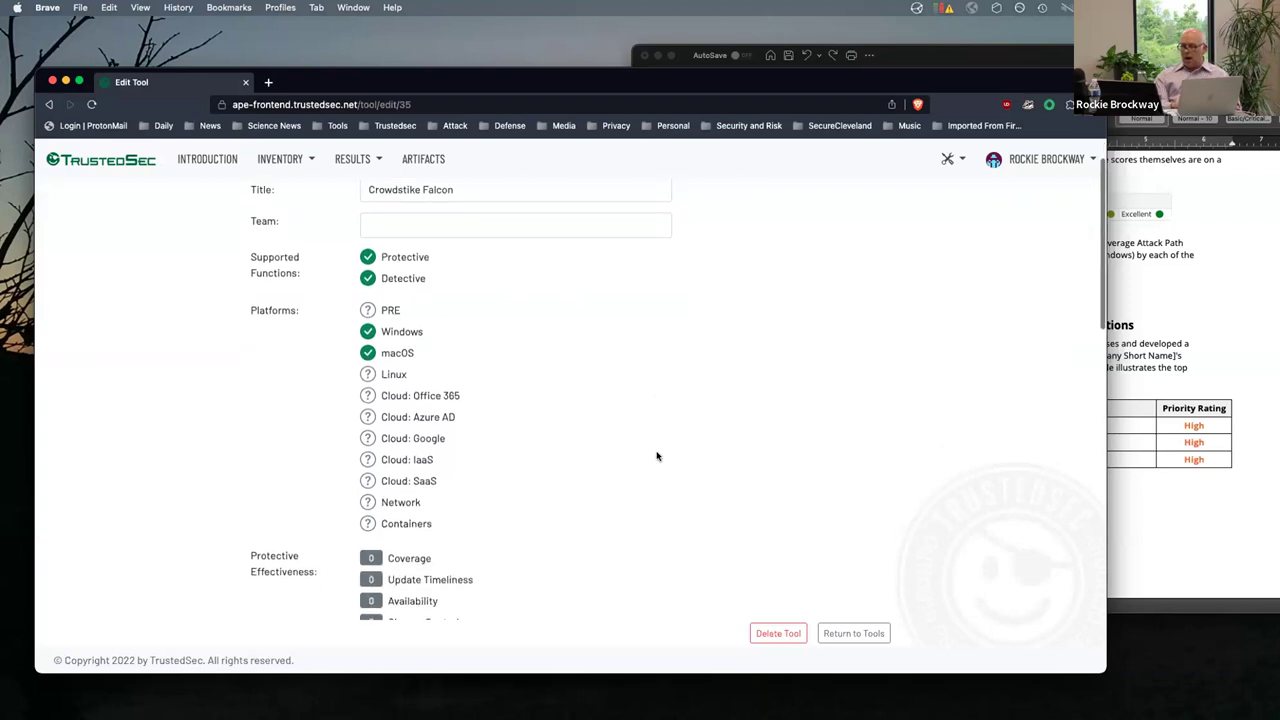
scroll(657, 456, "down", 5)
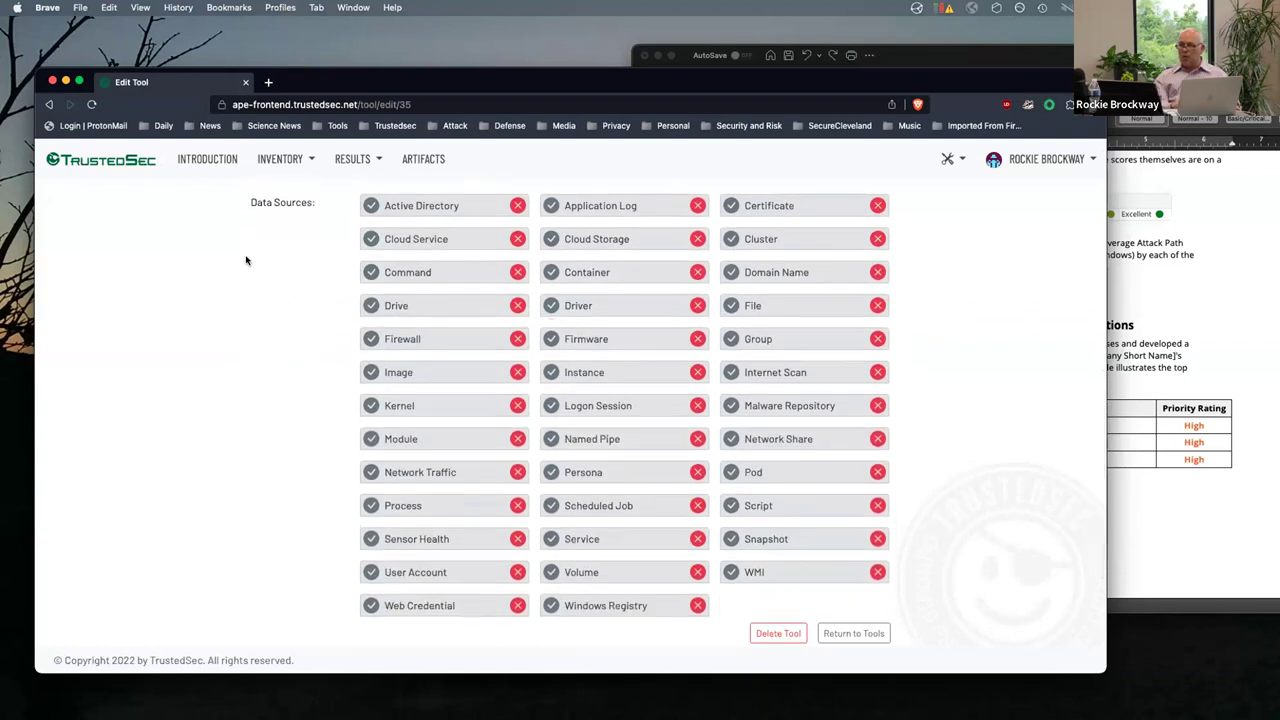
scroll(270, 257, "up", 1)
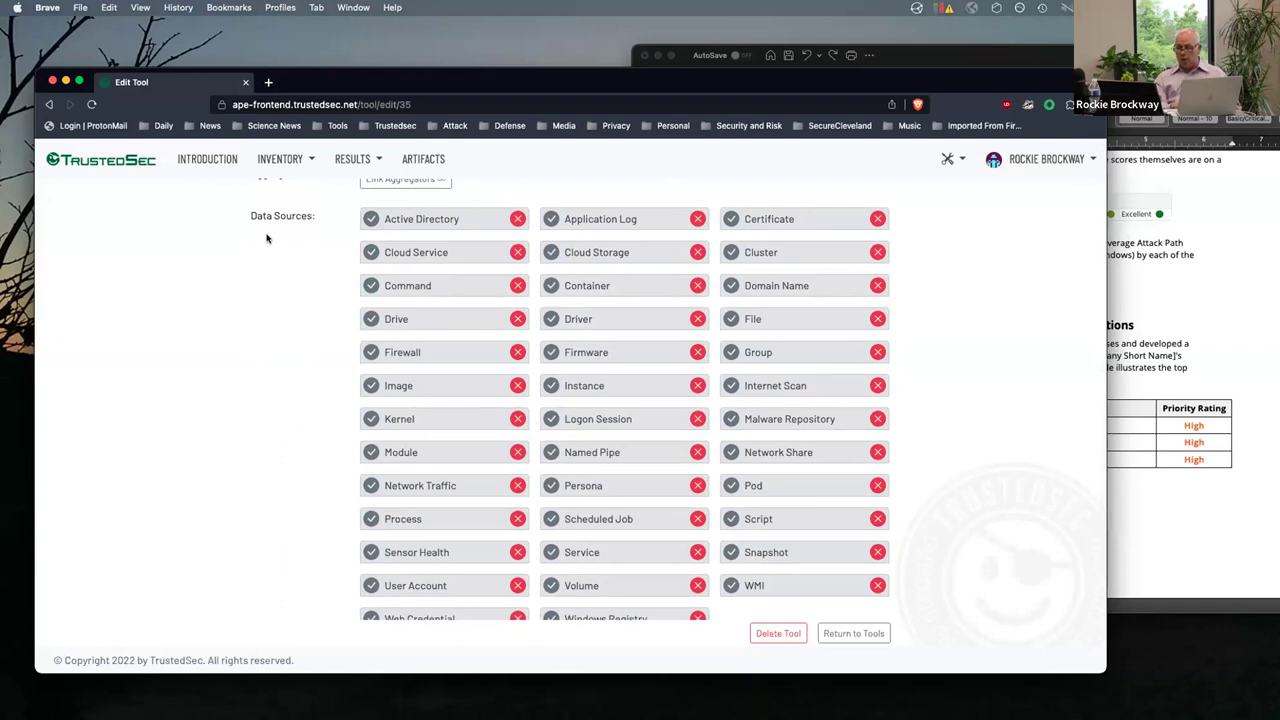
mouse_move(440, 220)
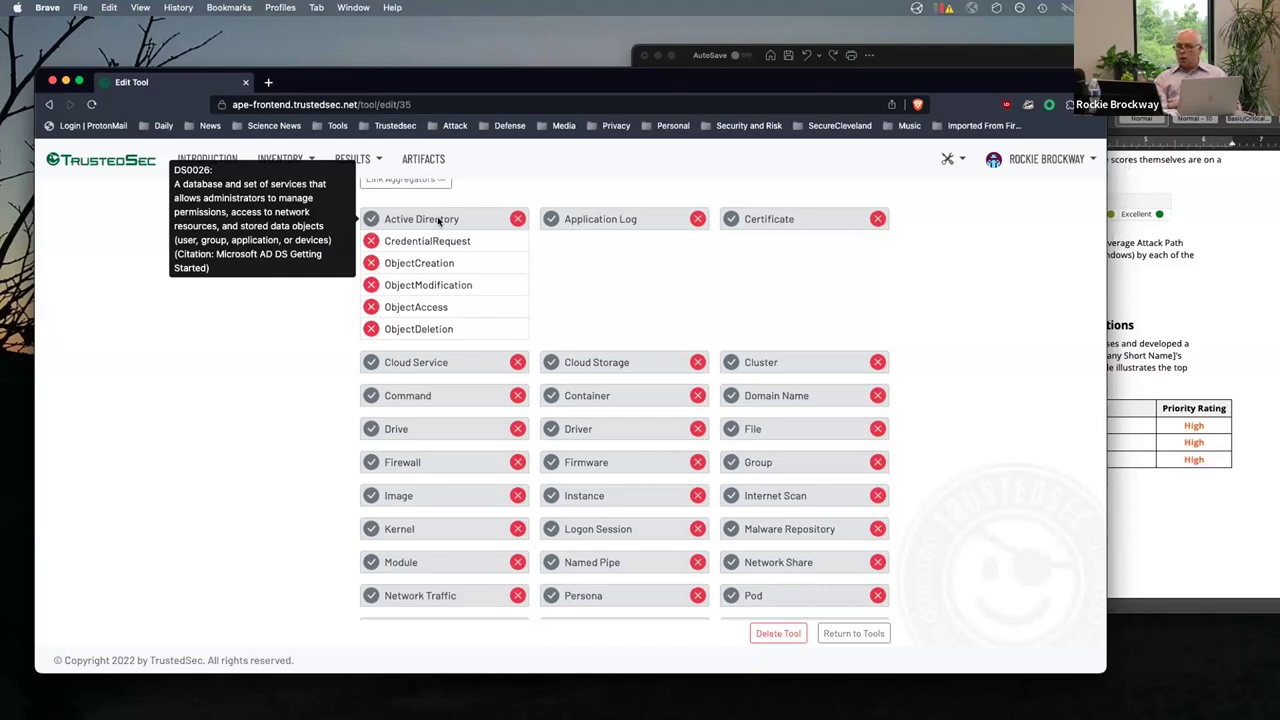
left_click(596, 362)
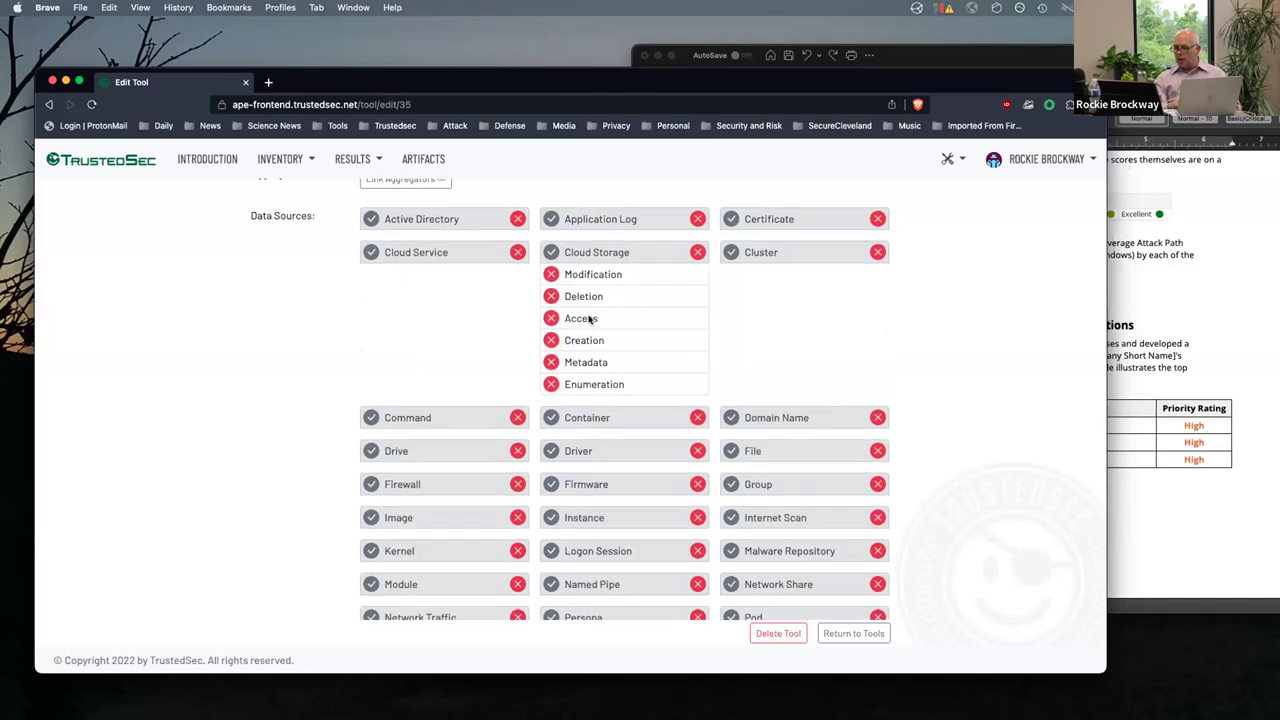
Expand the Cluster data source, read the description of its Metadata component and enable that component
left_click(737, 260)
left_click(758, 281)
left_click(760, 285)
left_click(762, 261)
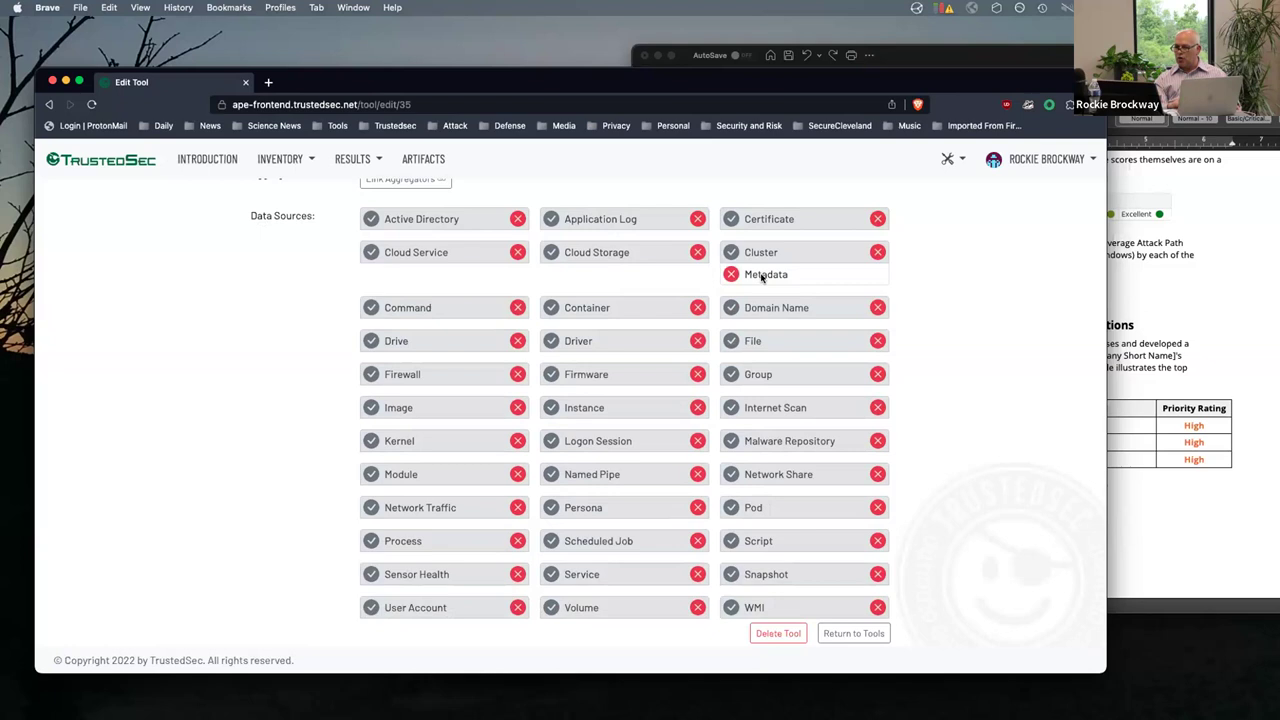
mouse_move(762, 277)
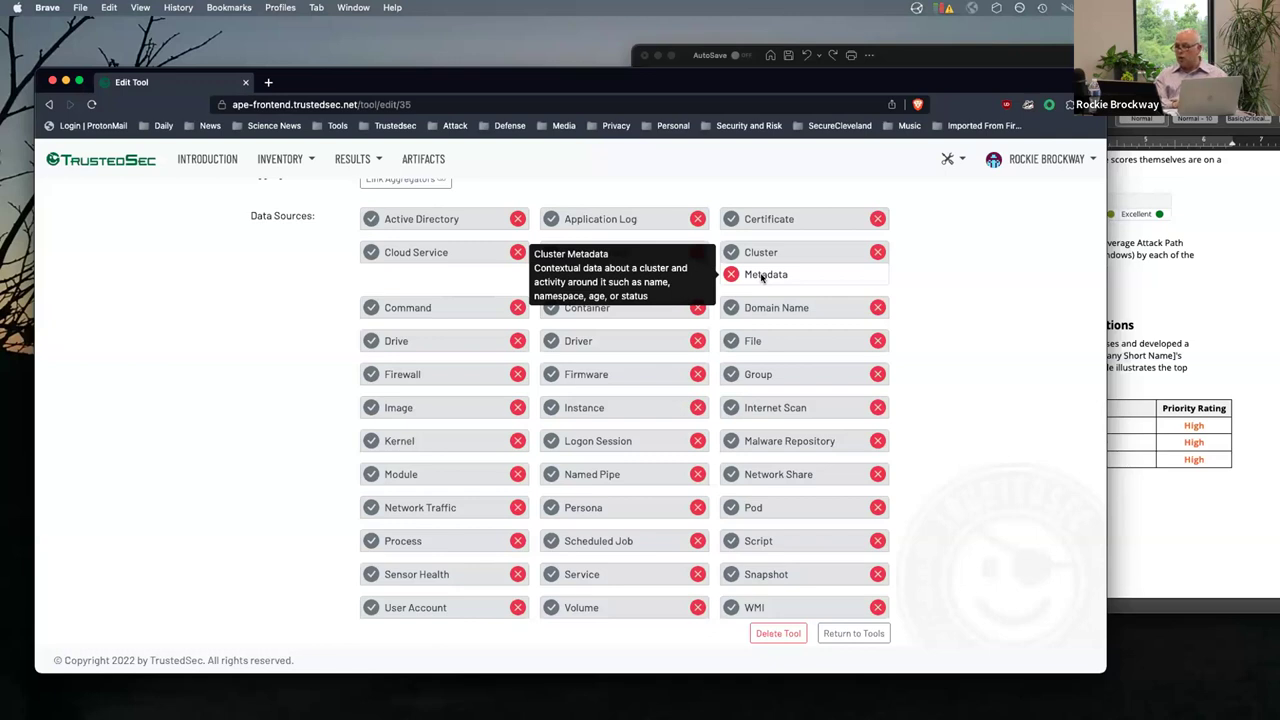
left_click(732, 275)
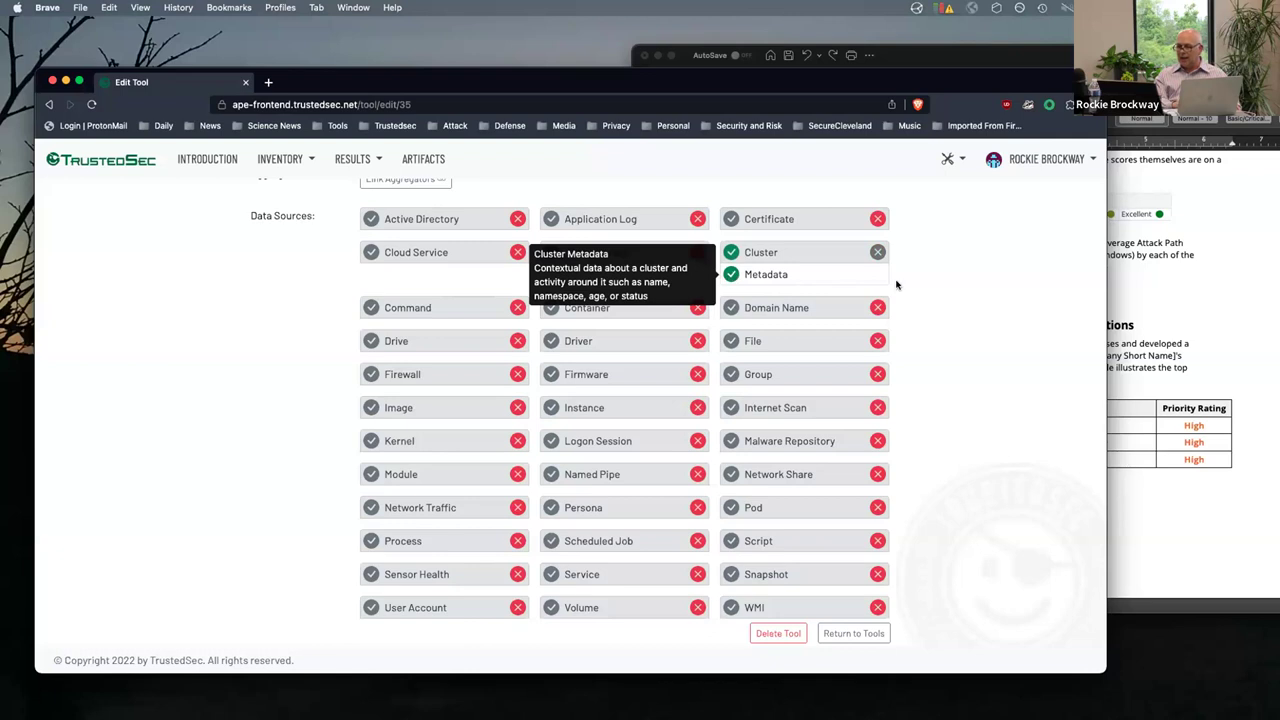
Review the rest of the tool's settings and go back to the inventory's tool list
scroll(966, 414, "down", 1)
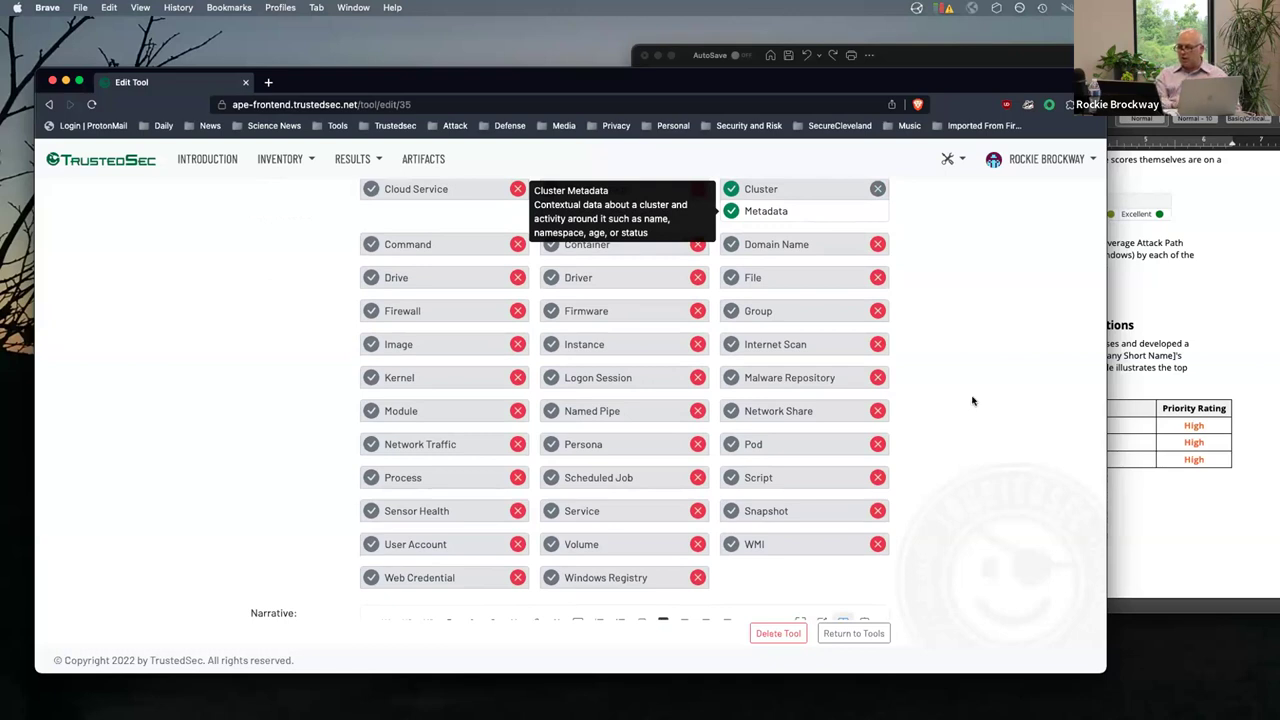
scroll(972, 401, "up", 10)
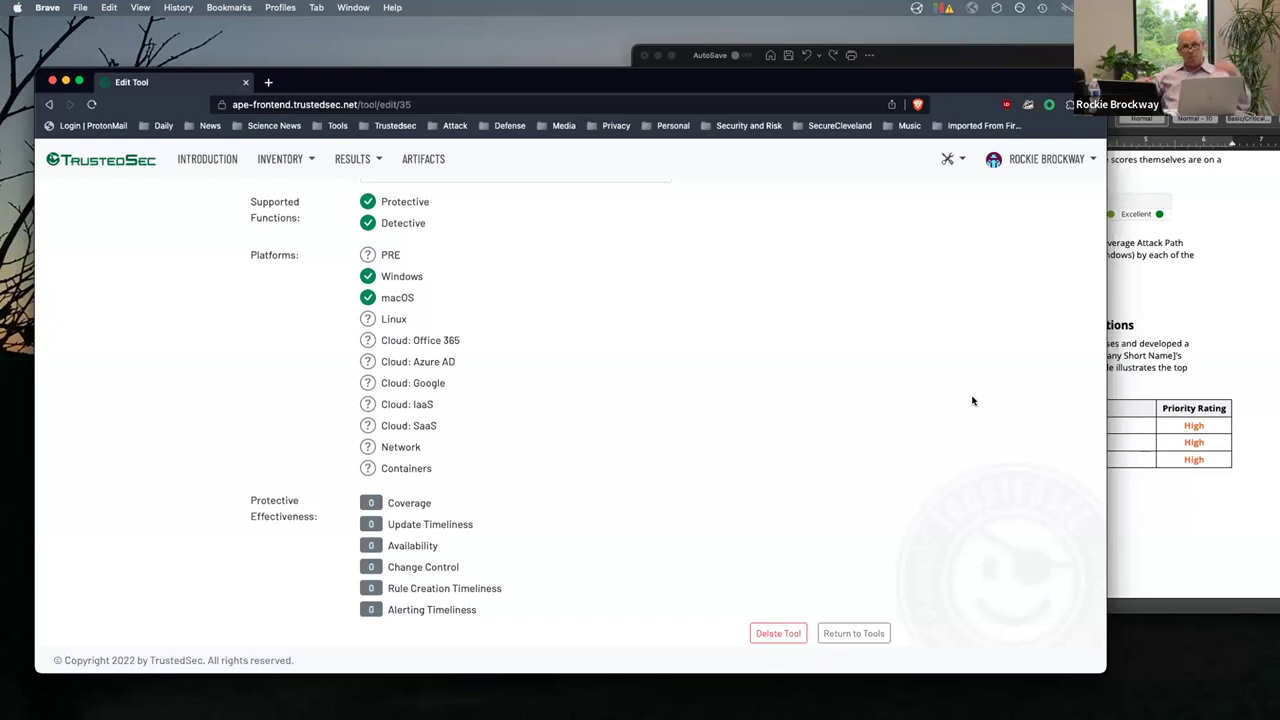
scroll(920, 400, "up", 3)
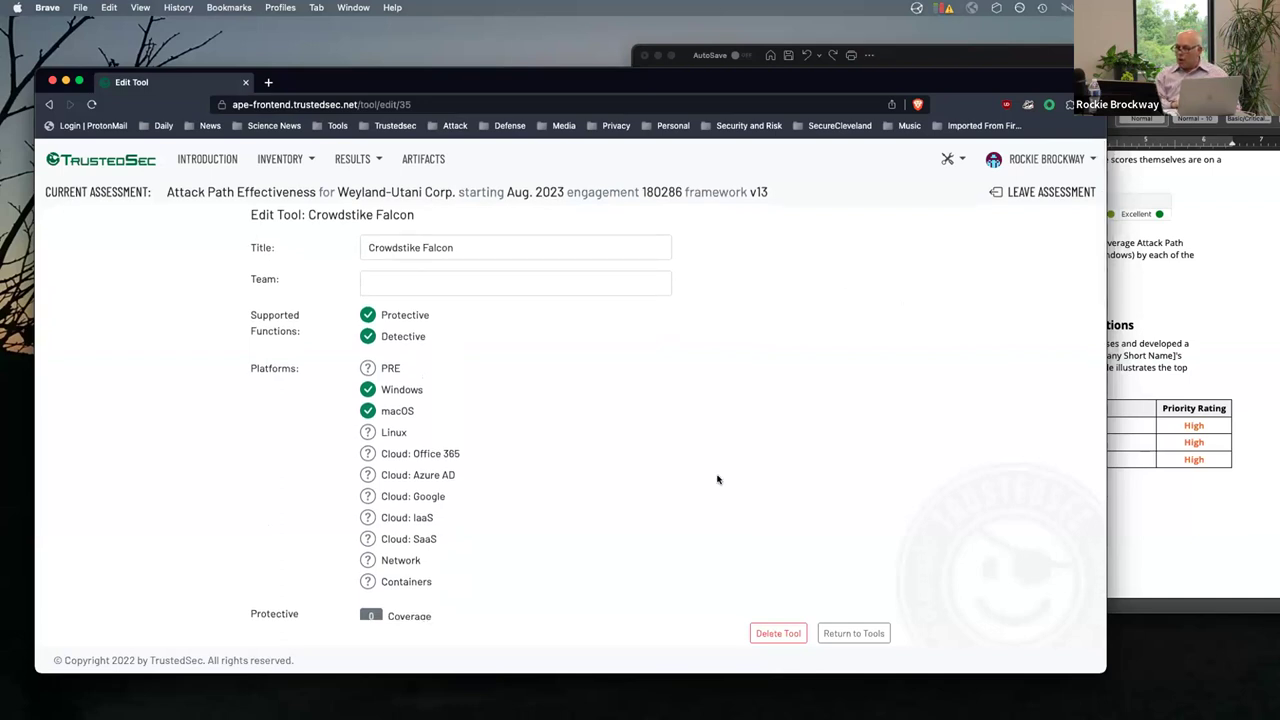
left_click(848, 632)
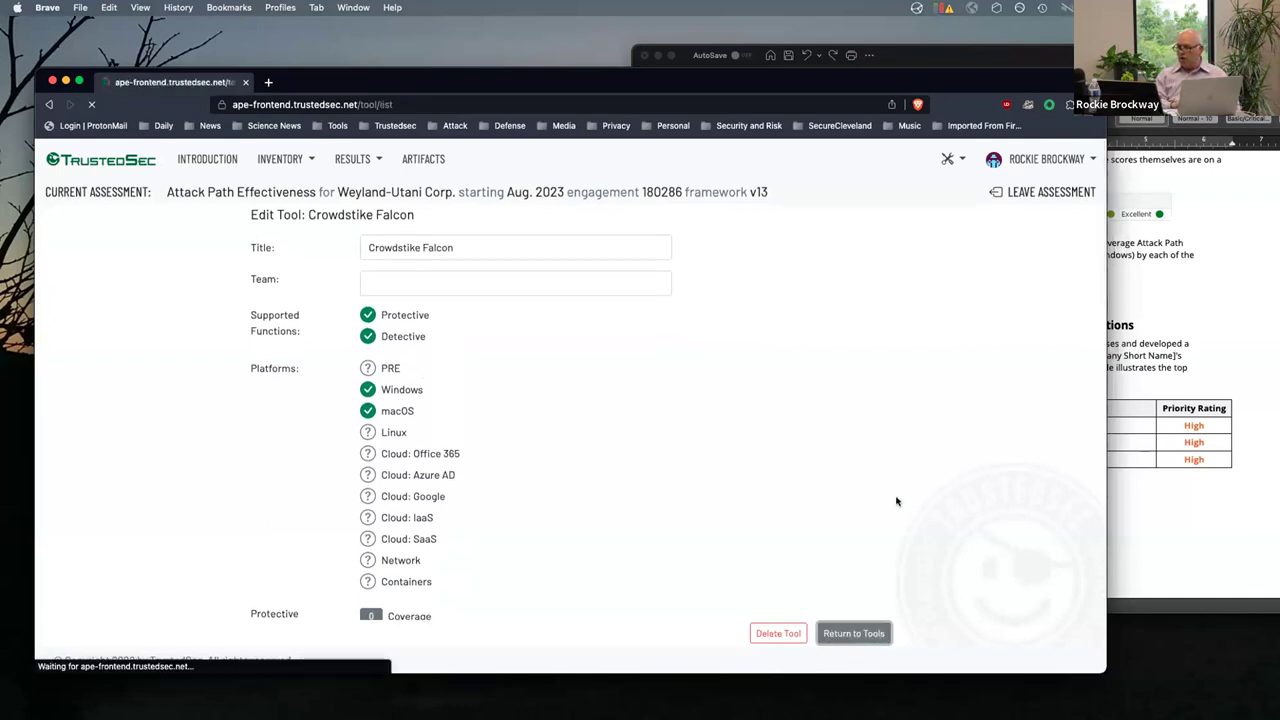
scroll(902, 488, "down", 2)
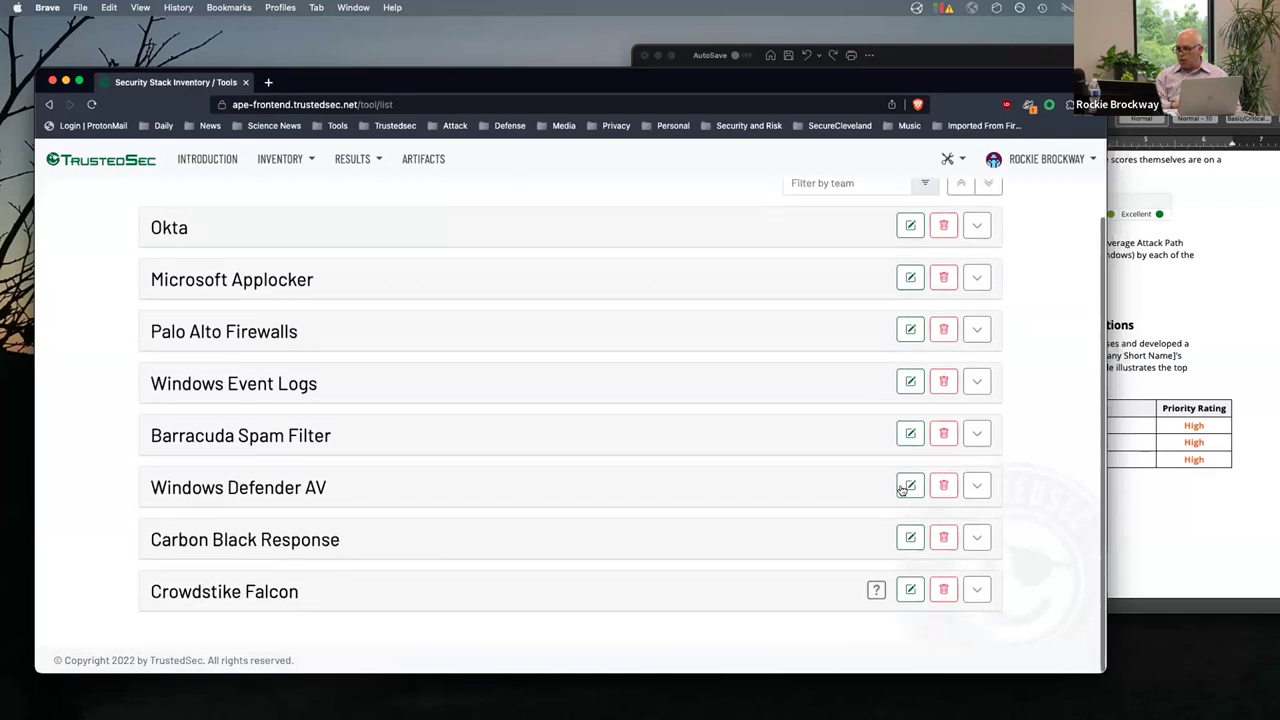
Delete the Crowdstike Falcon tool from the security stack inventory and confirm the deletion
left_click(931, 596)
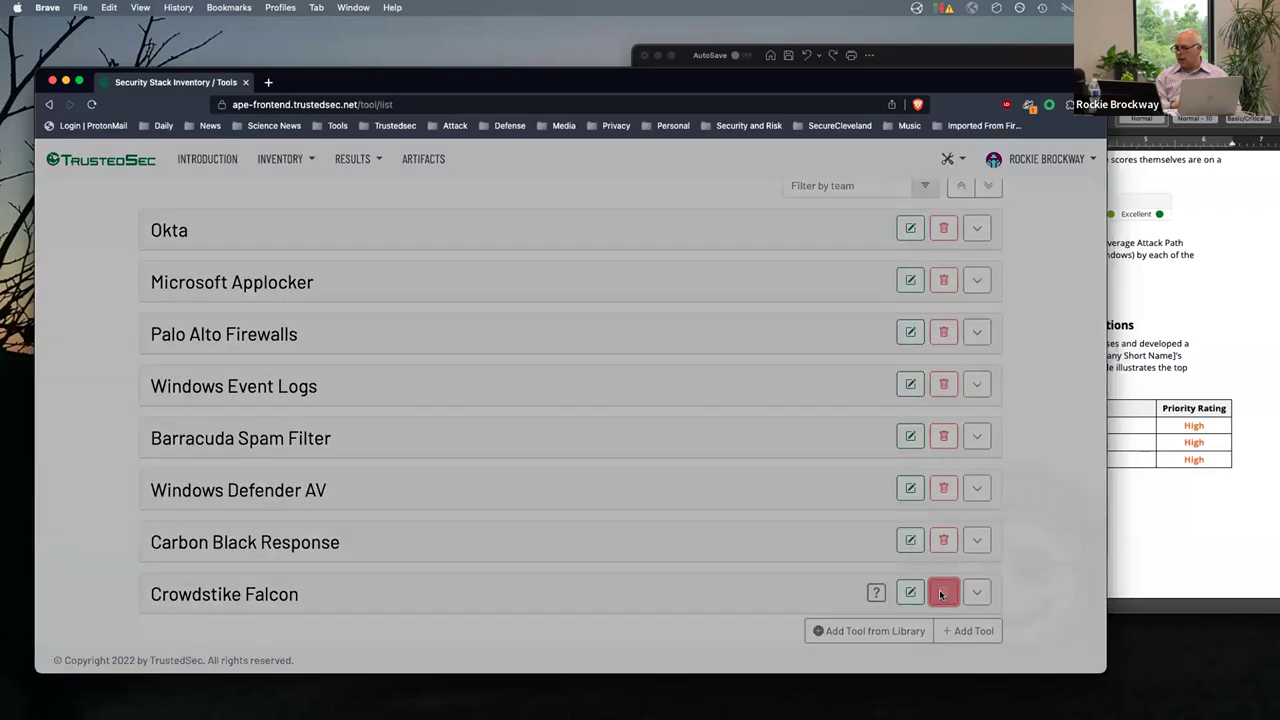
left_click(752, 447)
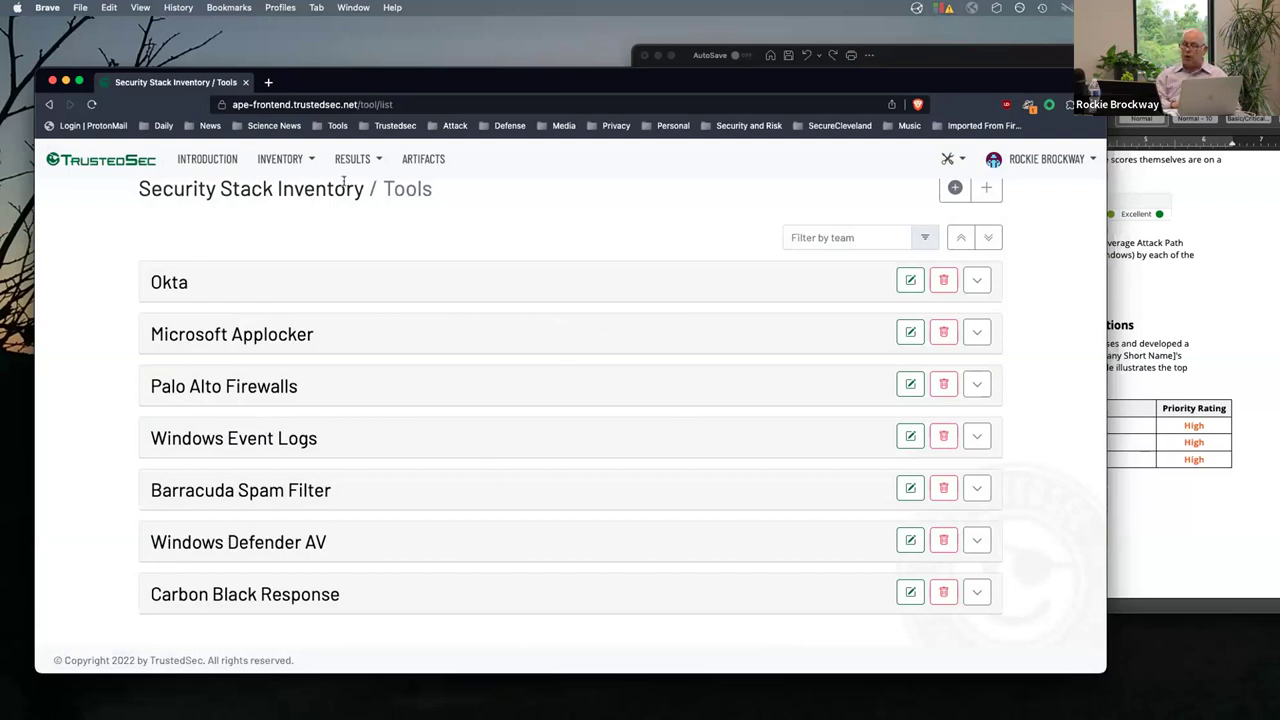
Open the inventory's aggregators and review Splunk's team and effectiveness ratings
left_click(282, 160)
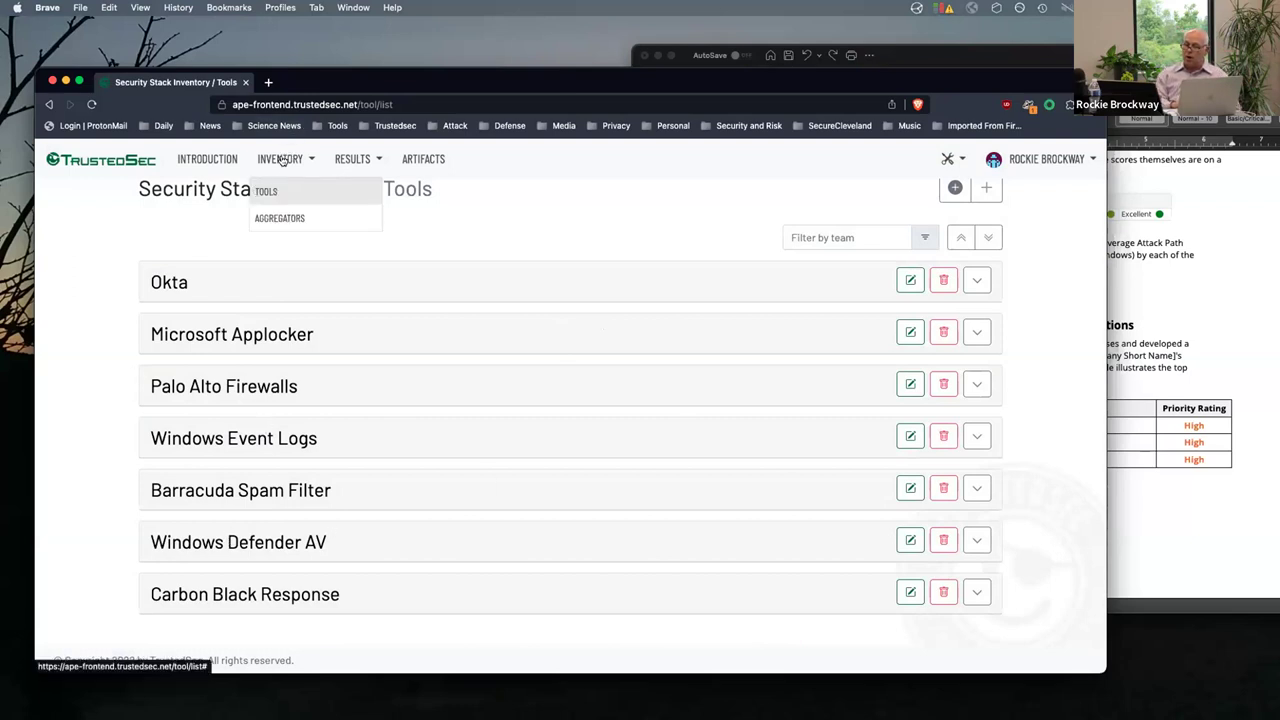
left_click(273, 219)
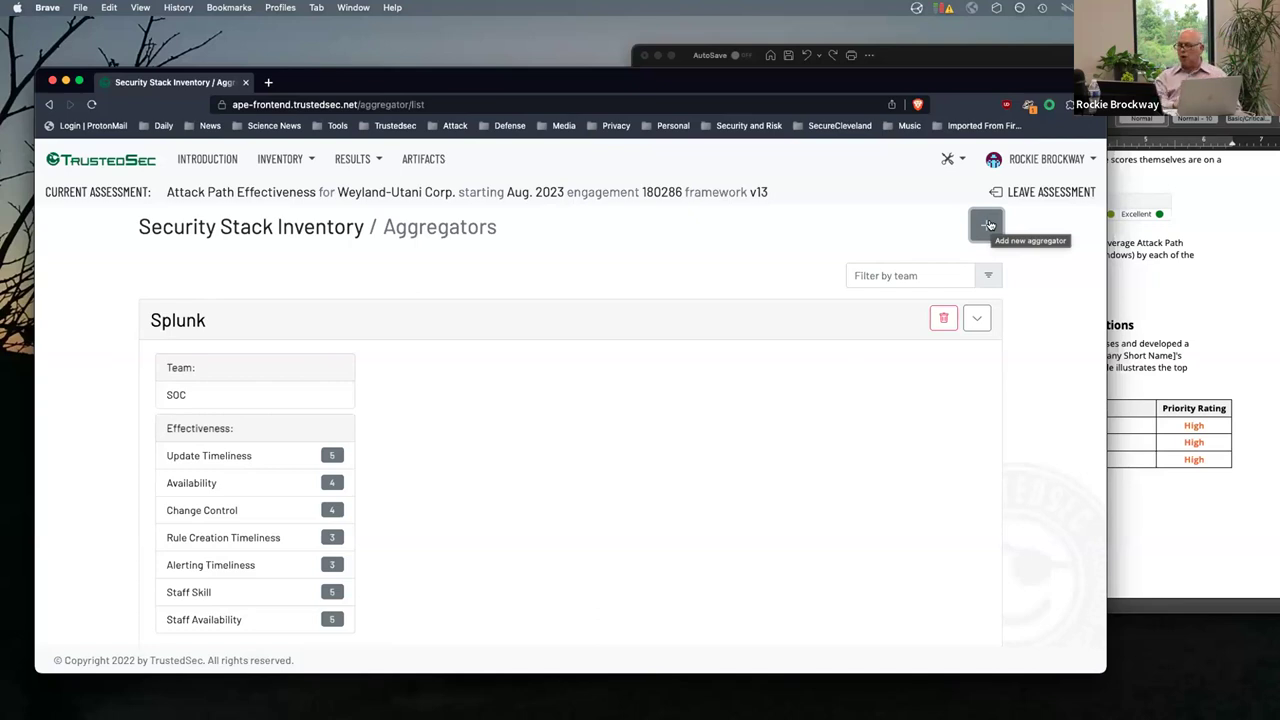
scroll(543, 444, "down", 1)
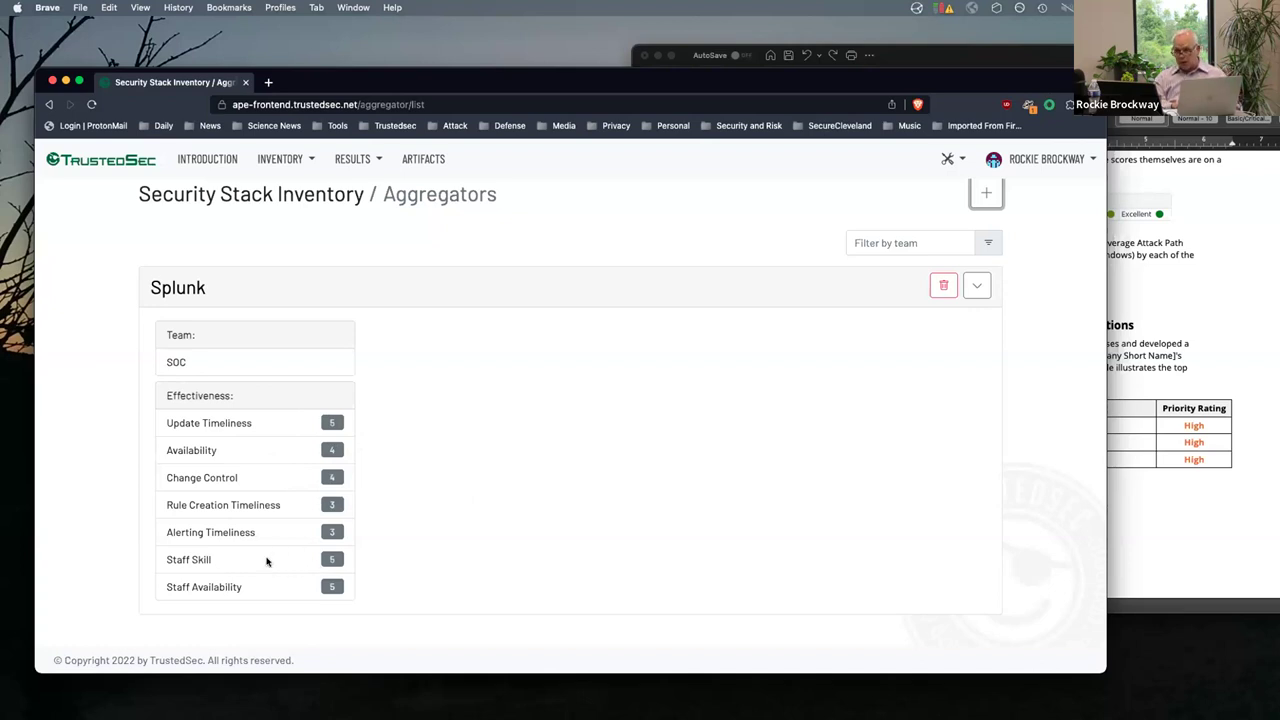
mouse_move(267, 561)
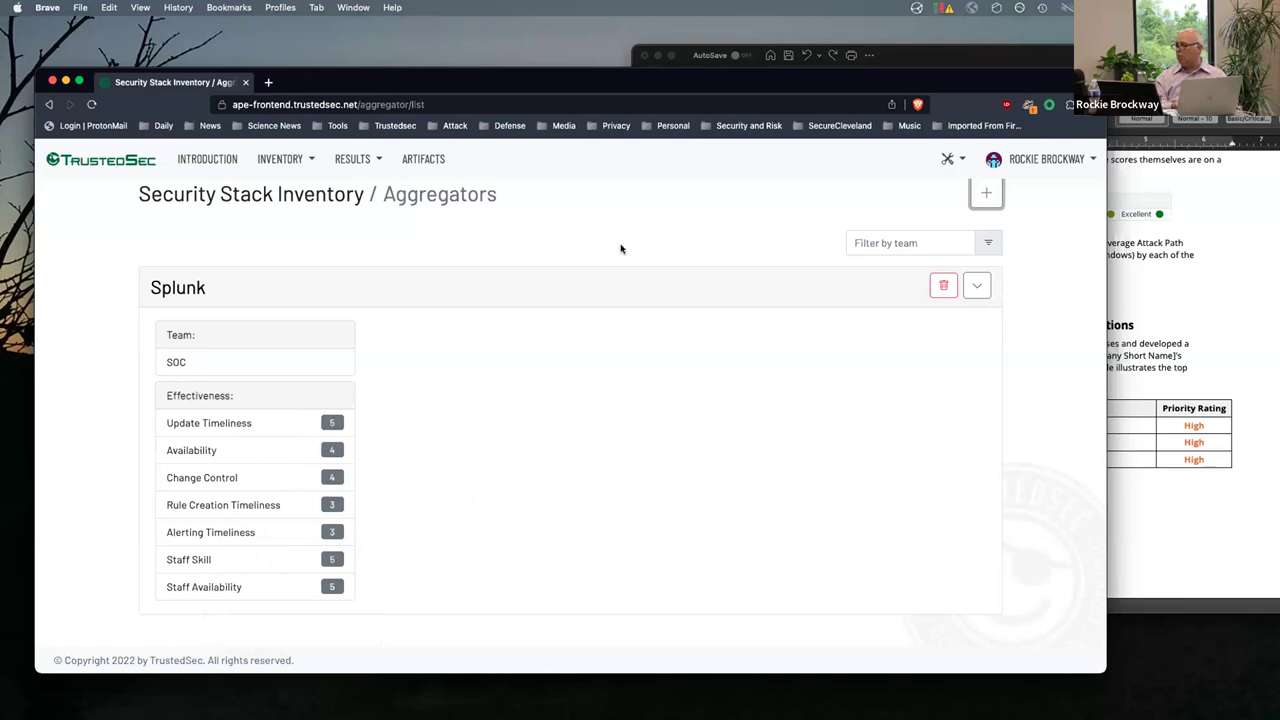
Return to the inventory's tools and examine Palo Alto Firewalls' functions, platforms, effectiveness ratings and aggregator details
left_click(286, 162)
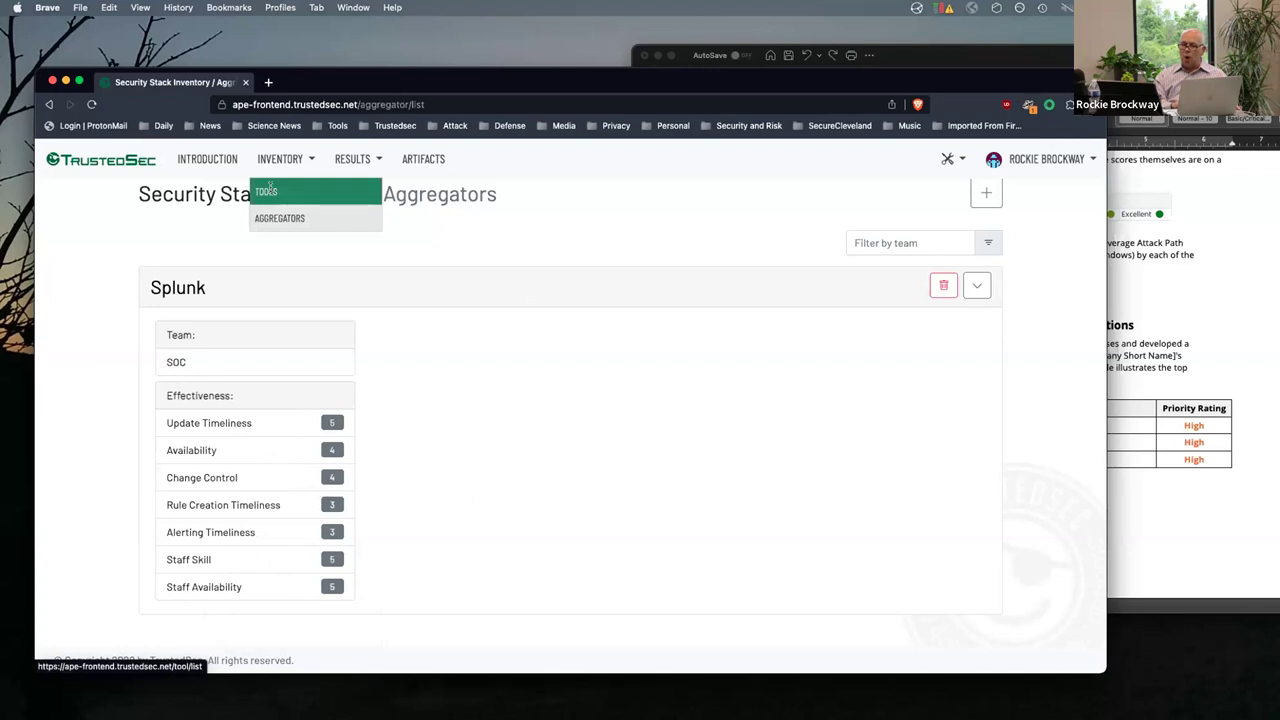
left_click(268, 192)
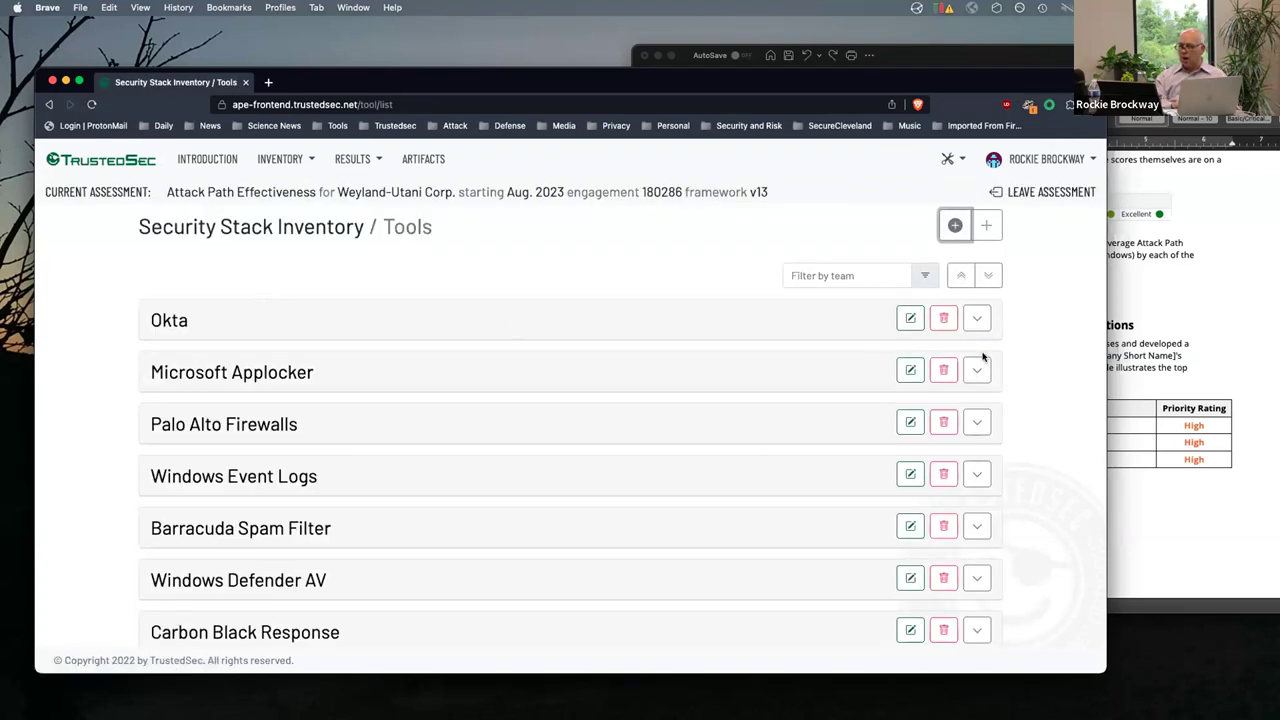
left_click(976, 424)
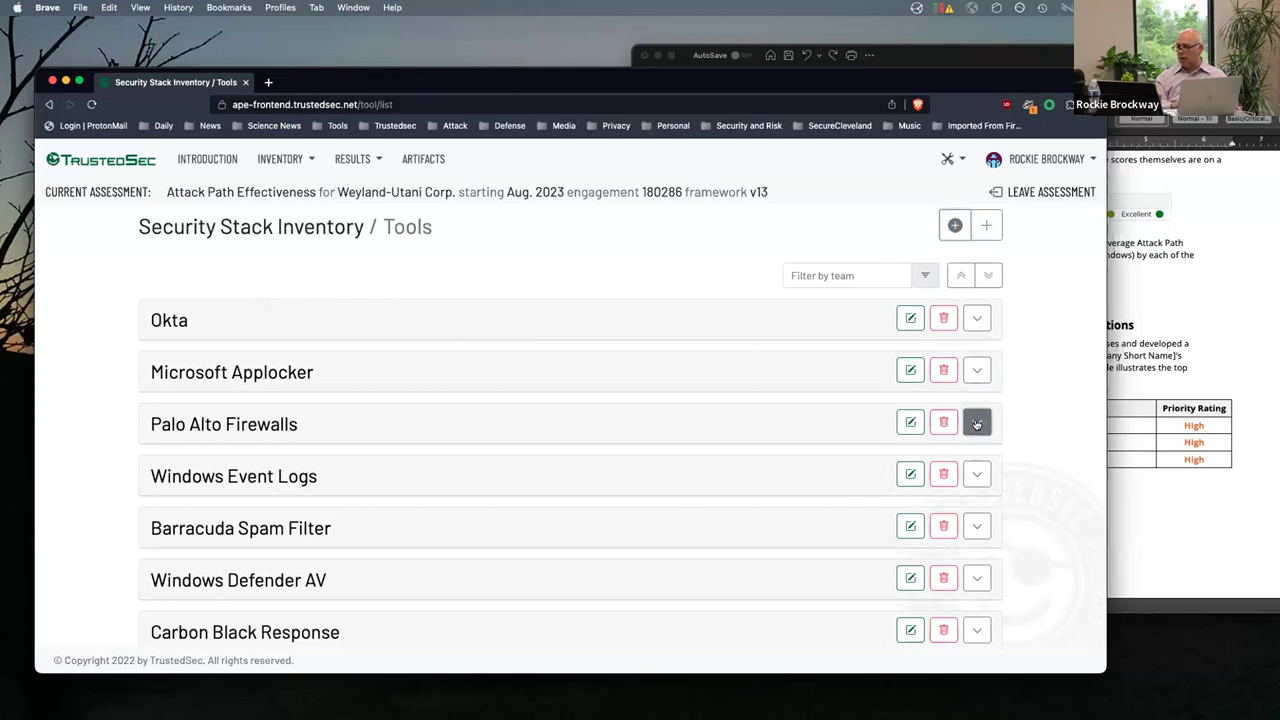
scroll(597, 476, "down", 2)
scroll(597, 476, "down", 2)
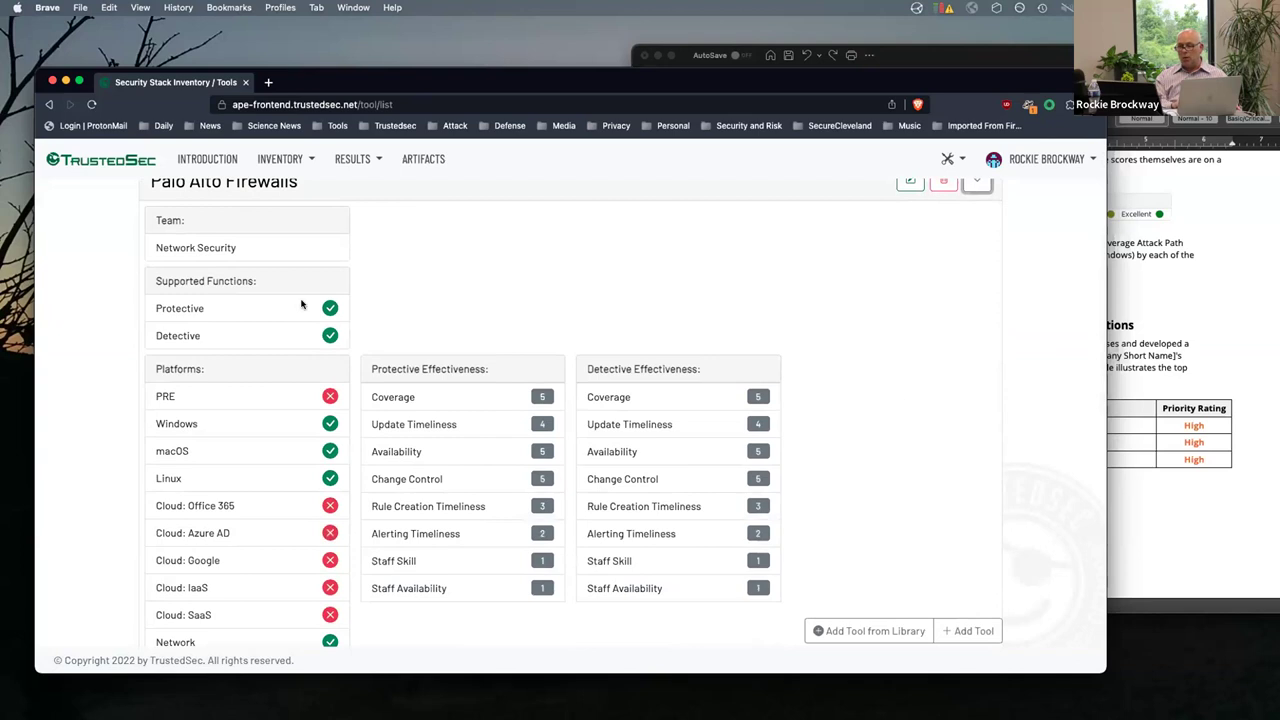
scroll(433, 263, "up", 1)
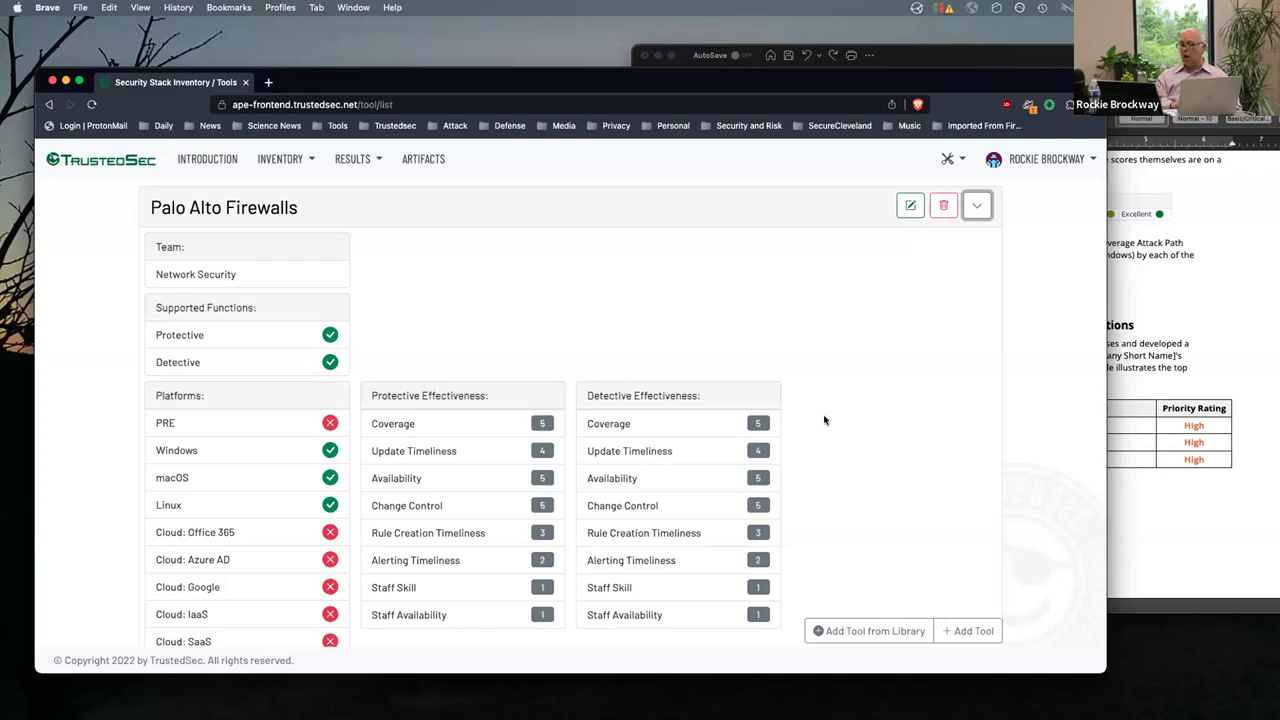
scroll(824, 420, "down", 5)
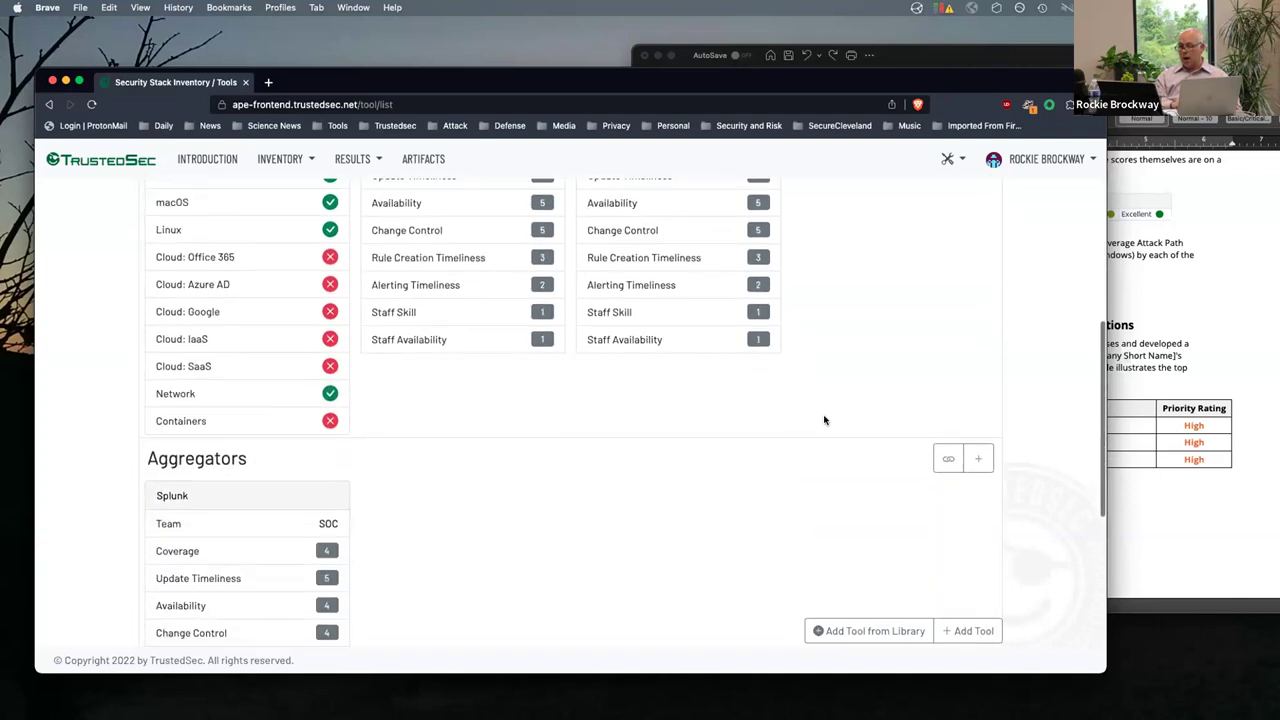
scroll(824, 420, "down", 3)
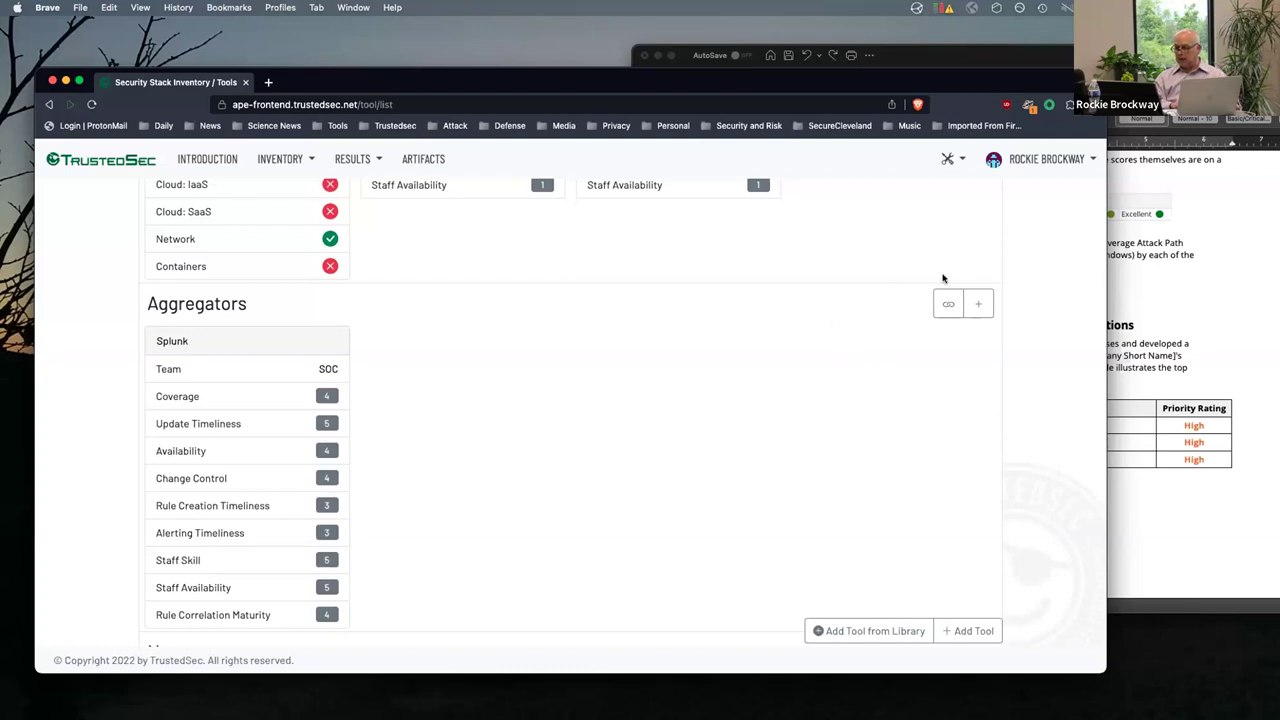
Check which aggregators are linked to Palo Alto Firewalls without changing them, and collapse the tool's details
left_click(948, 306)
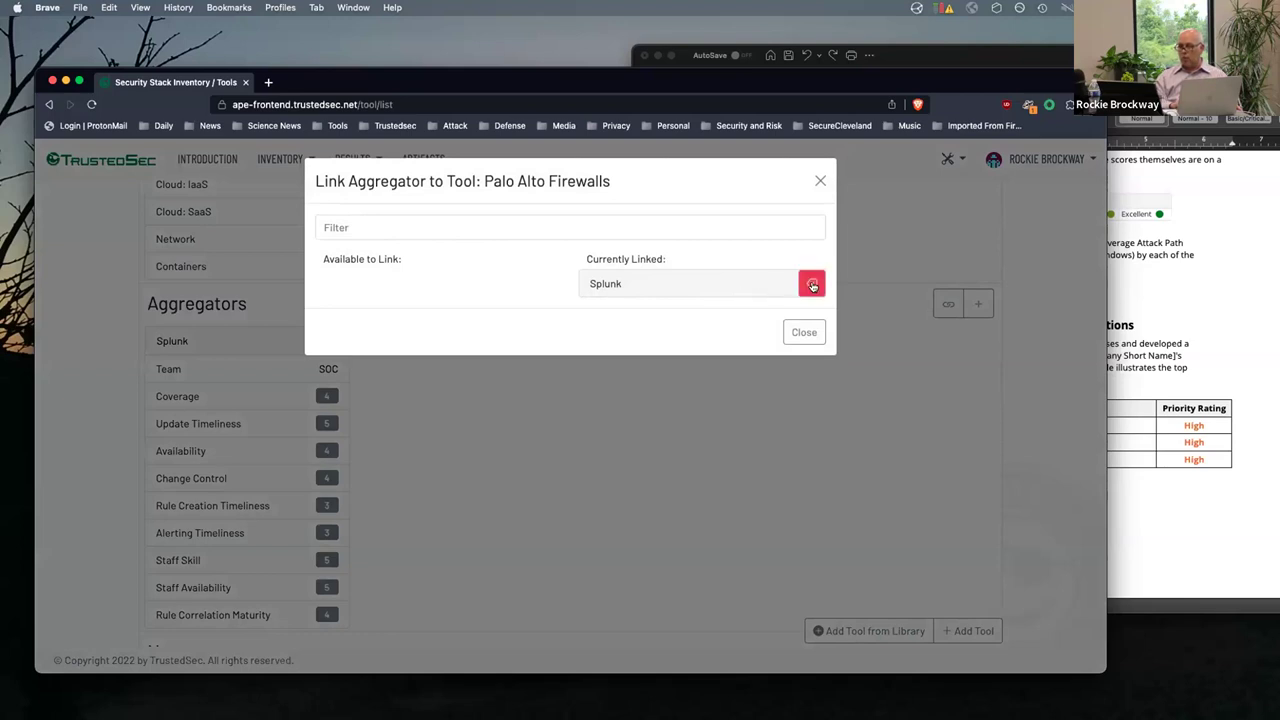
left_click(803, 332)
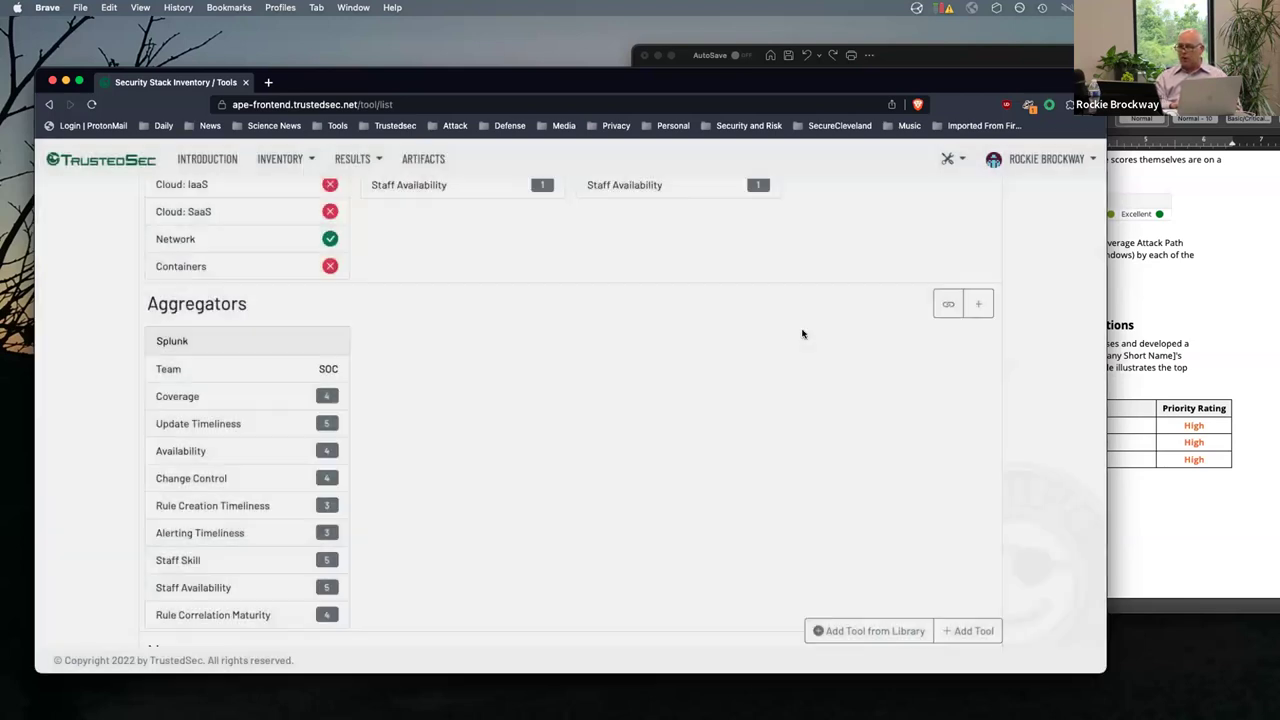
scroll(870, 368, "up", 5)
scroll(870, 370, "up", 4)
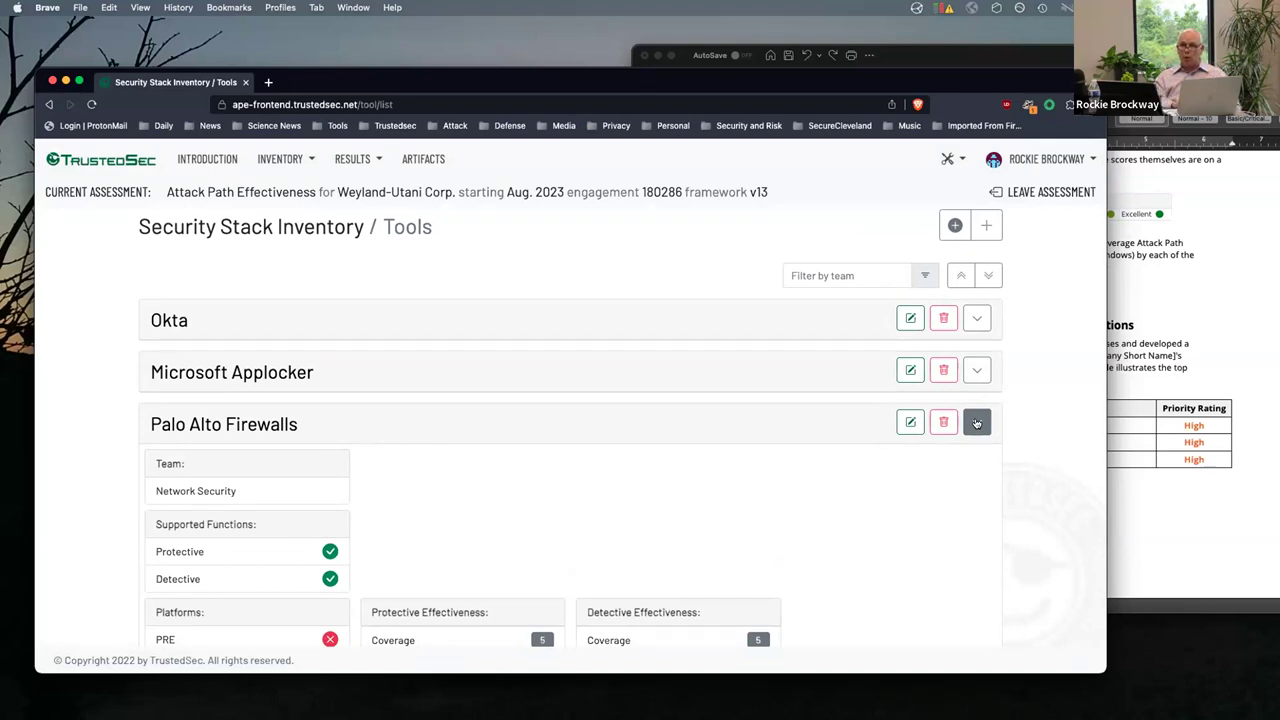
left_click(978, 424)
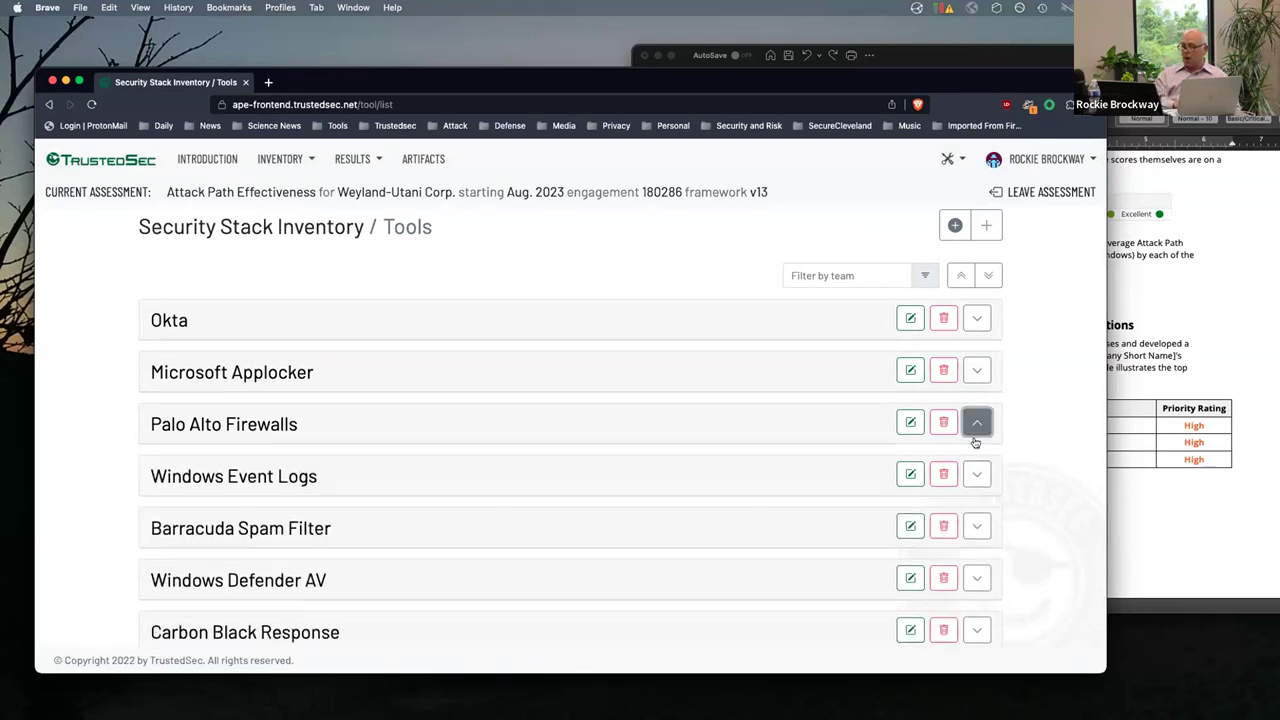
Expand Windows Defender AV and check which team it is assigned to
scroll(699, 461, "down", 2)
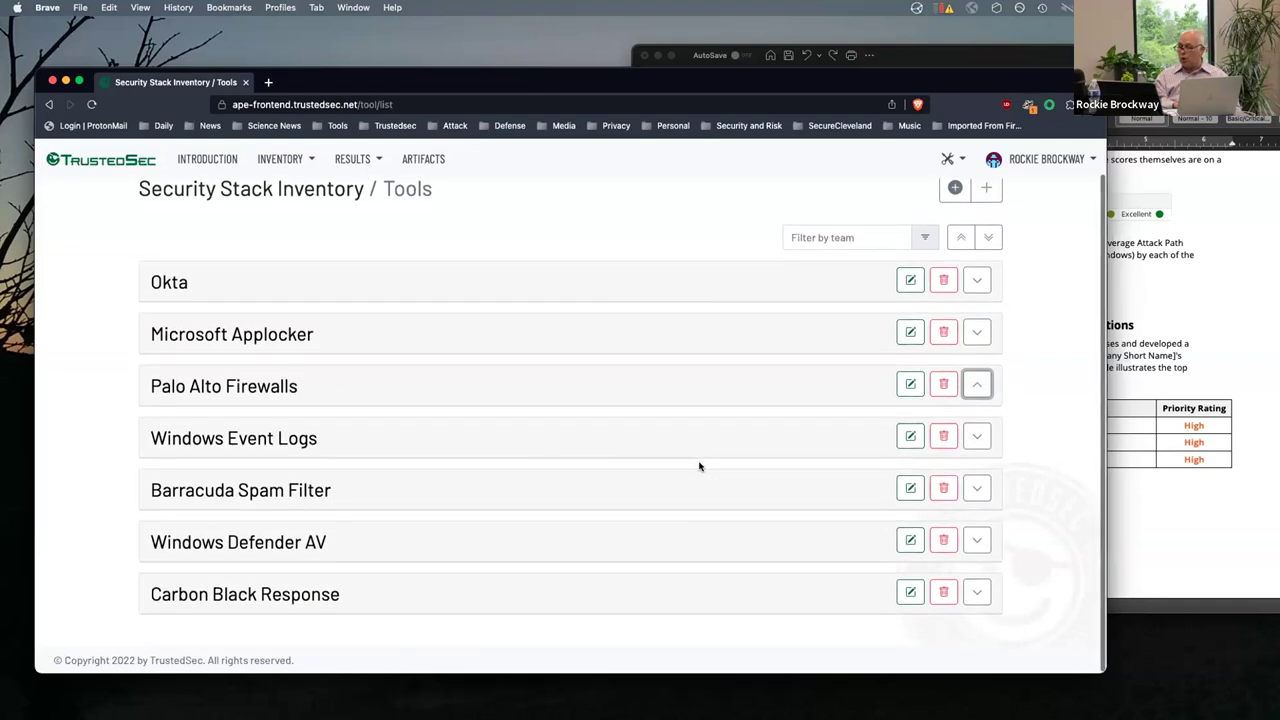
scroll(720, 455, "up", 2)
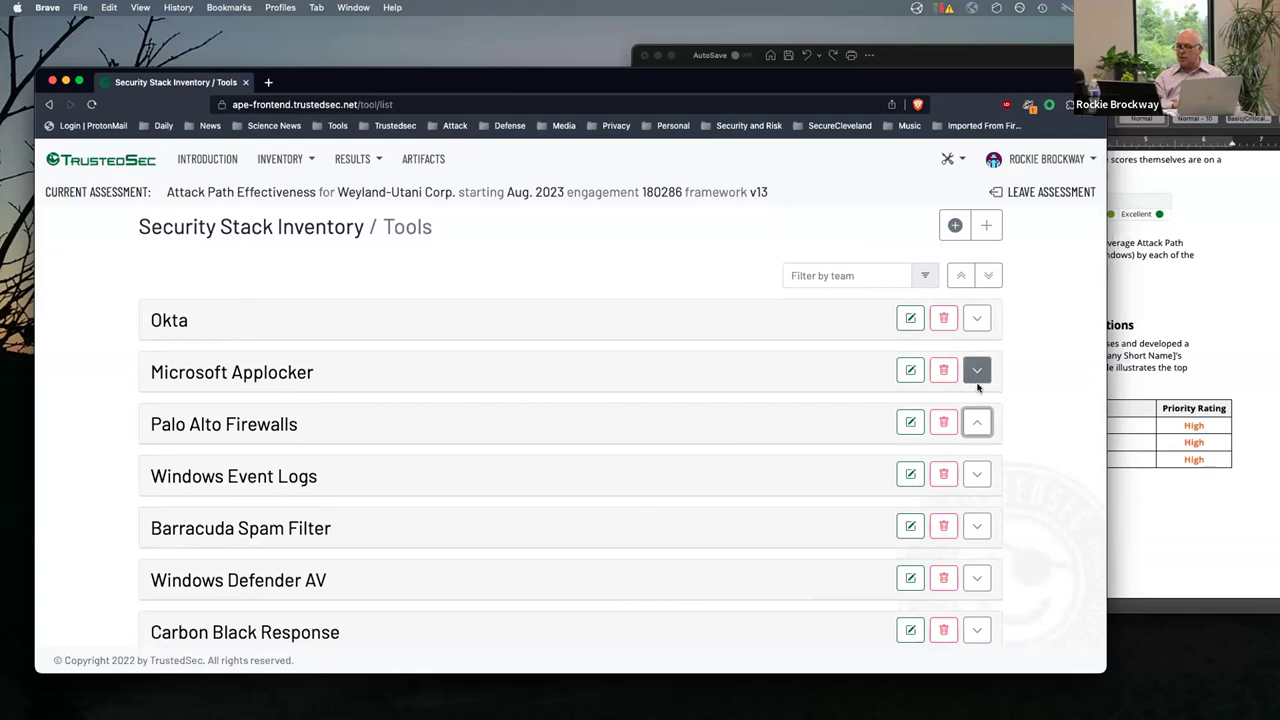
left_click(977, 578)
scroll(286, 503, "down", 3)
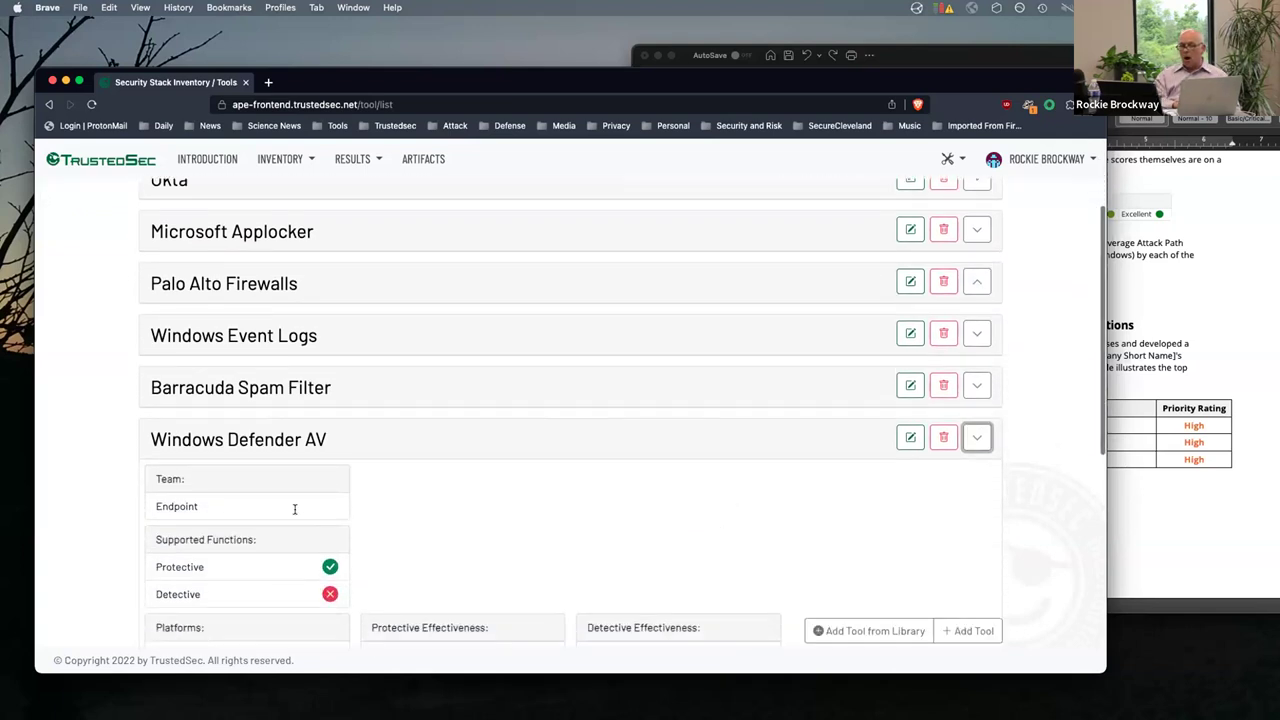
left_click(244, 507)
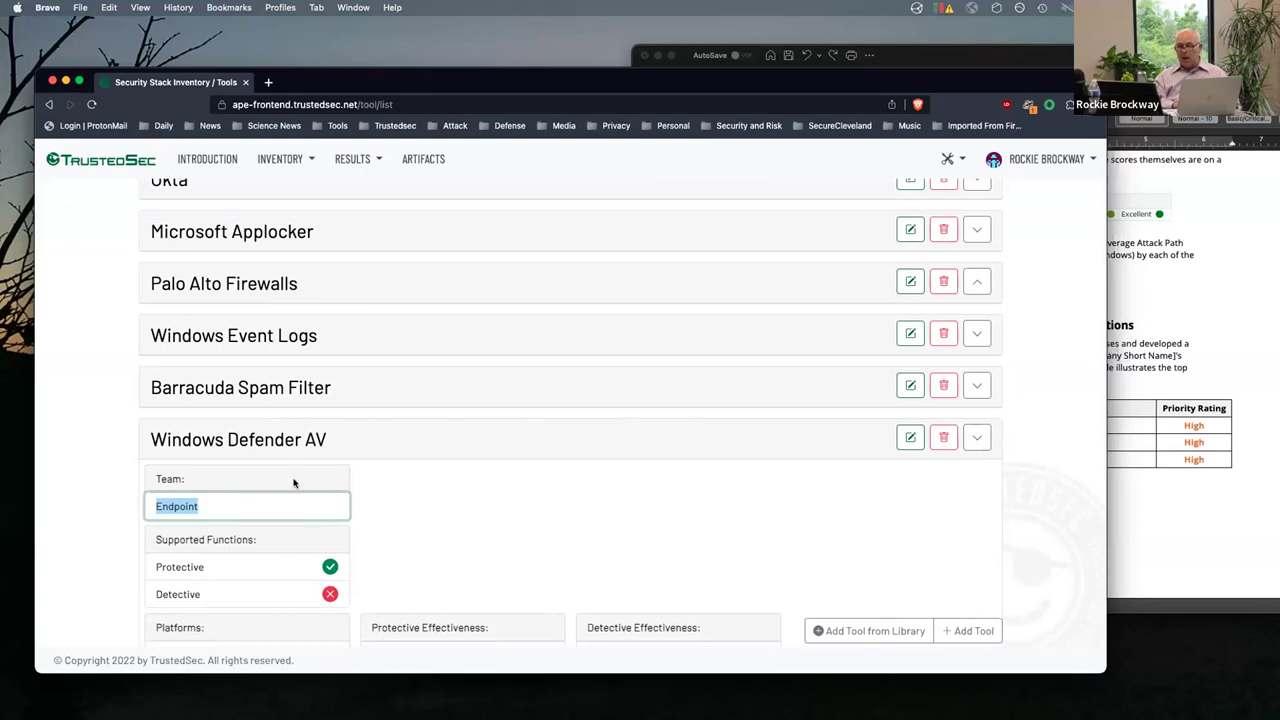
scroll(1040, 361, "up", 1)
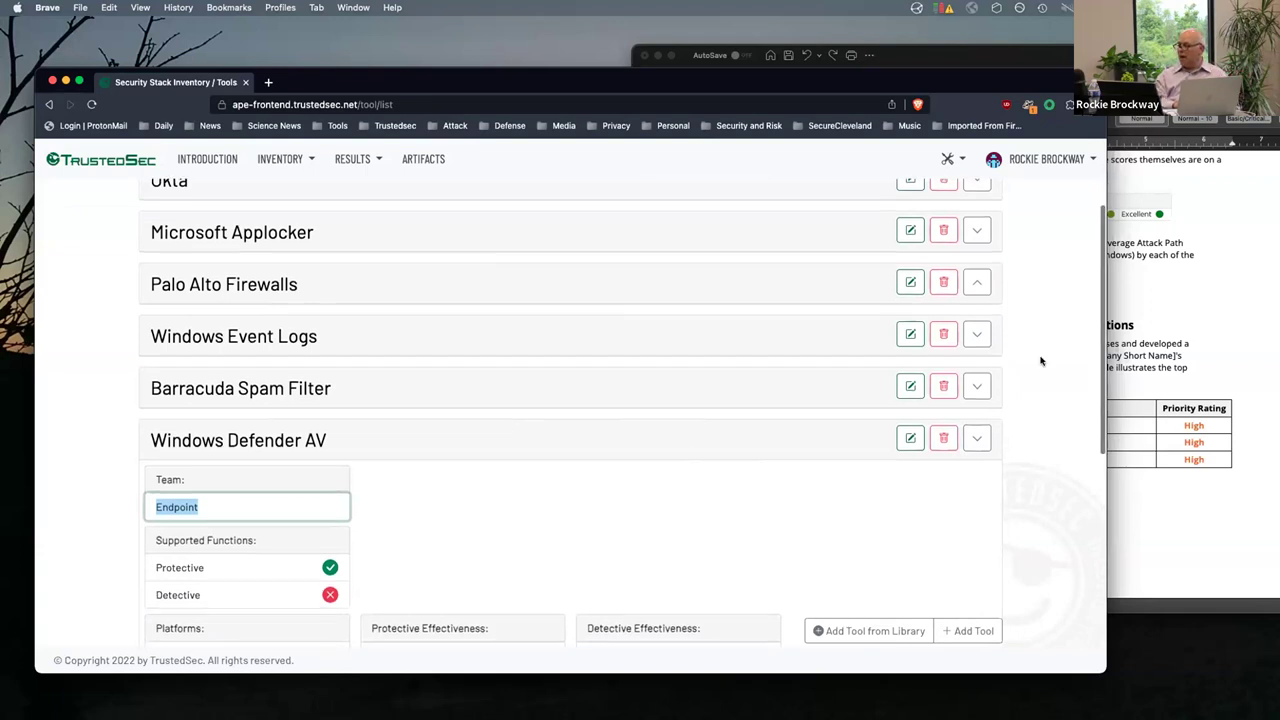
scroll(1040, 361, "up", 3)
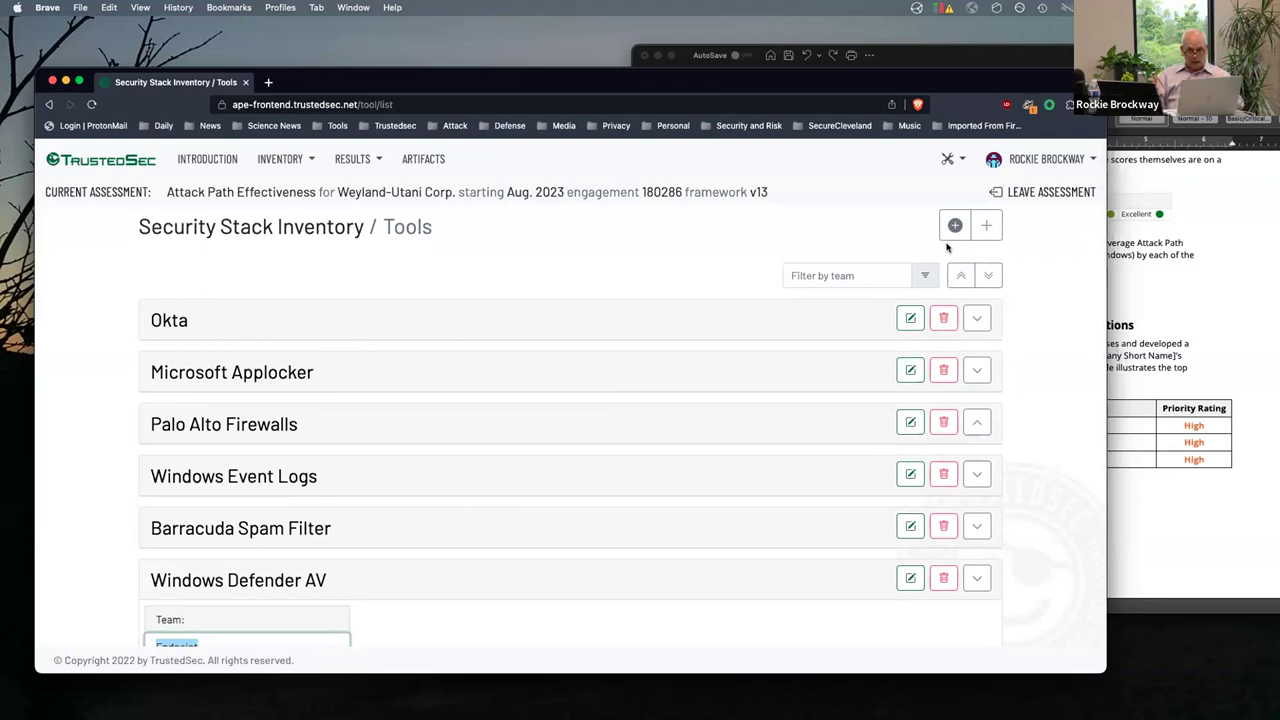
Filter the tool list by team with "end", and clear the filter again
left_click(825, 275)
type("end")
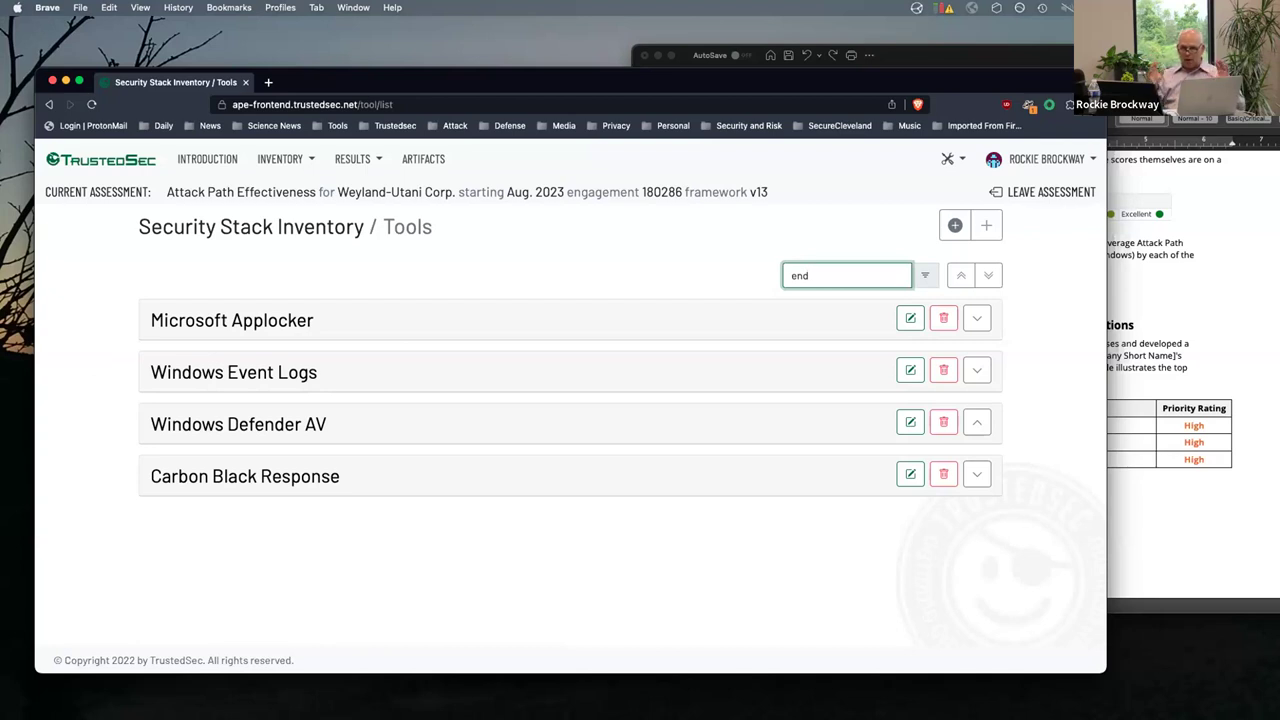
key("BackSpace")
key("BackSpace")
key("BackSpace")
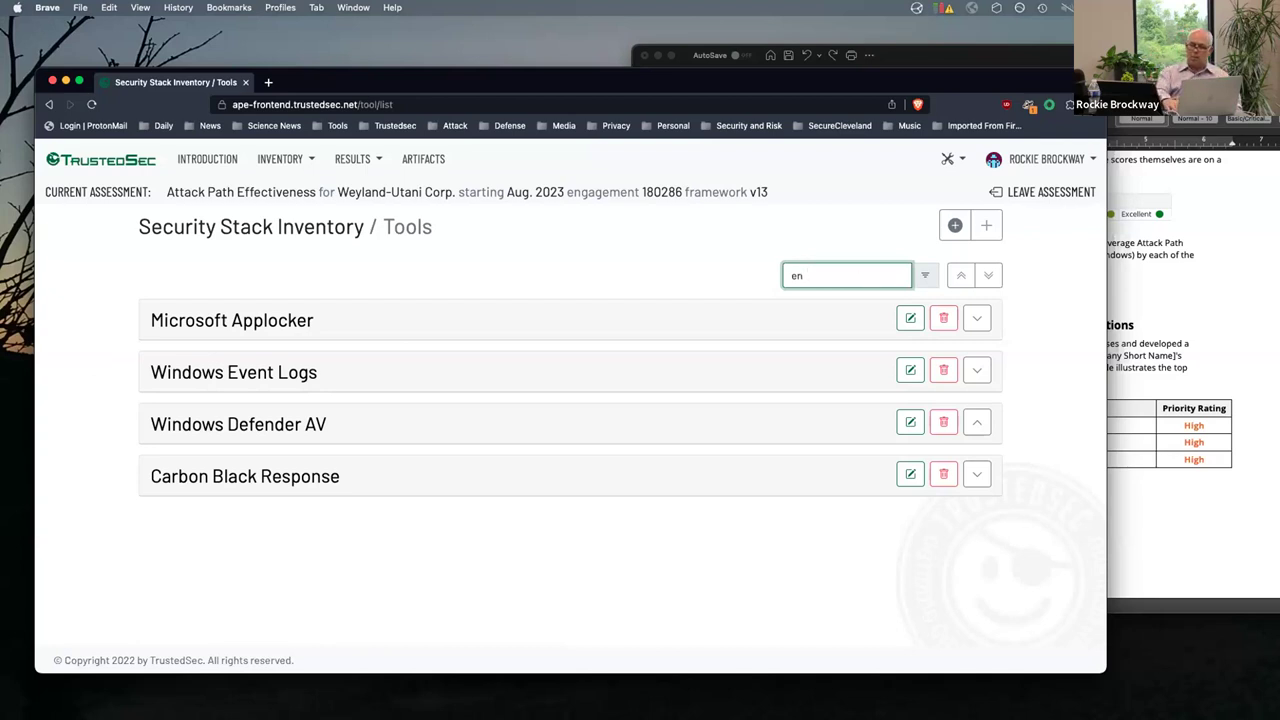
Expand Carbon Black Response and set its detective effectiveness ratings: Coverage 5, Update Timeliness 4, Availability 5 and Change Control 4
scroll(843, 406, "down", 1)
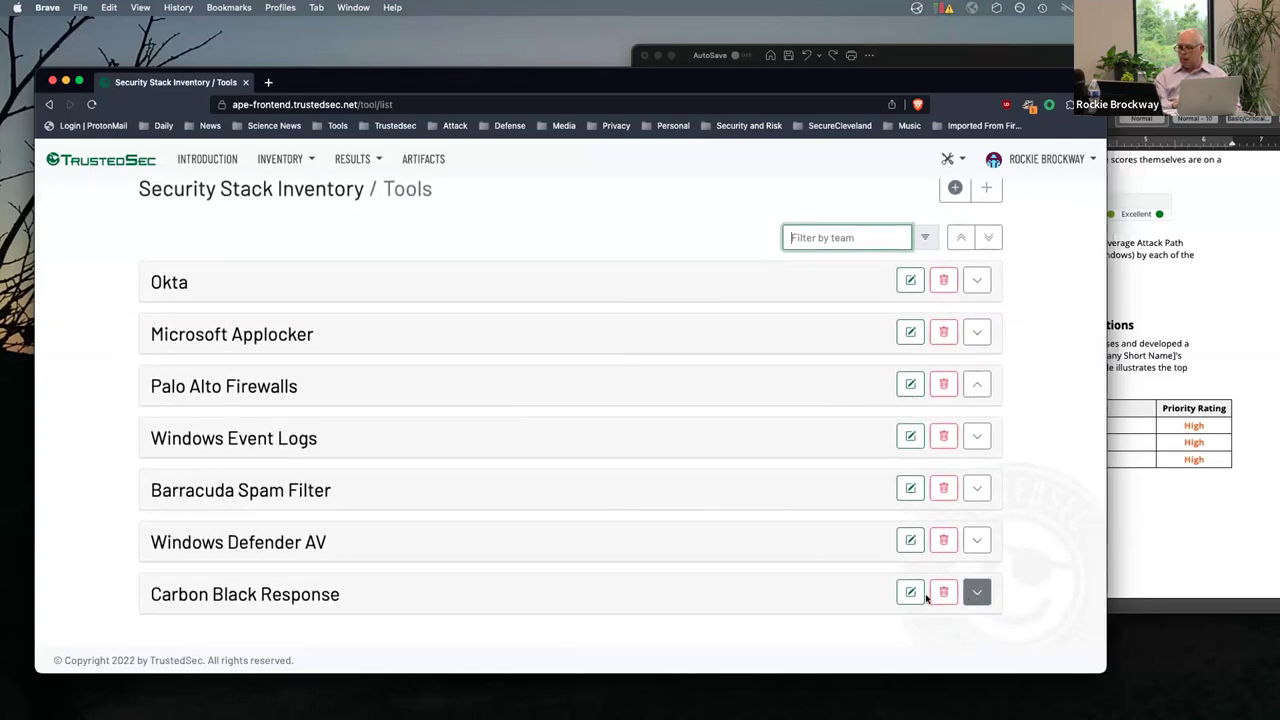
left_click(975, 593)
scroll(578, 479, "down", 1)
scroll(575, 481, "down", 5)
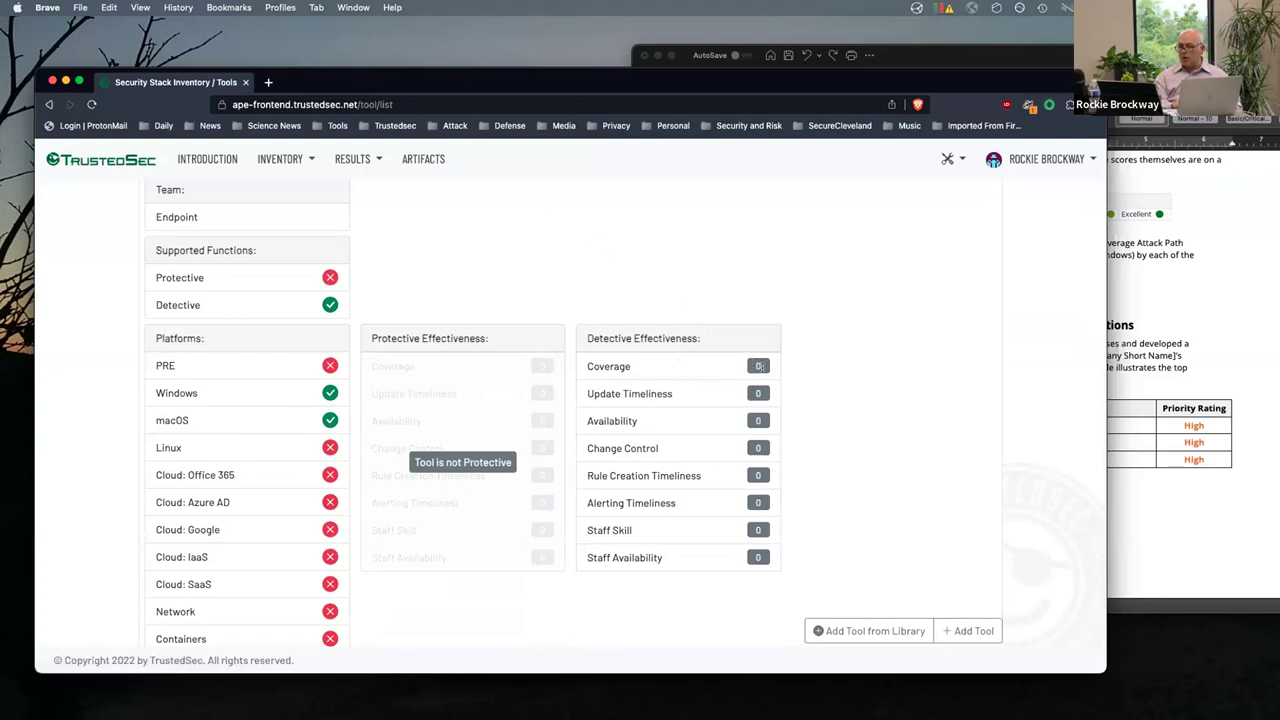
left_click(755, 366)
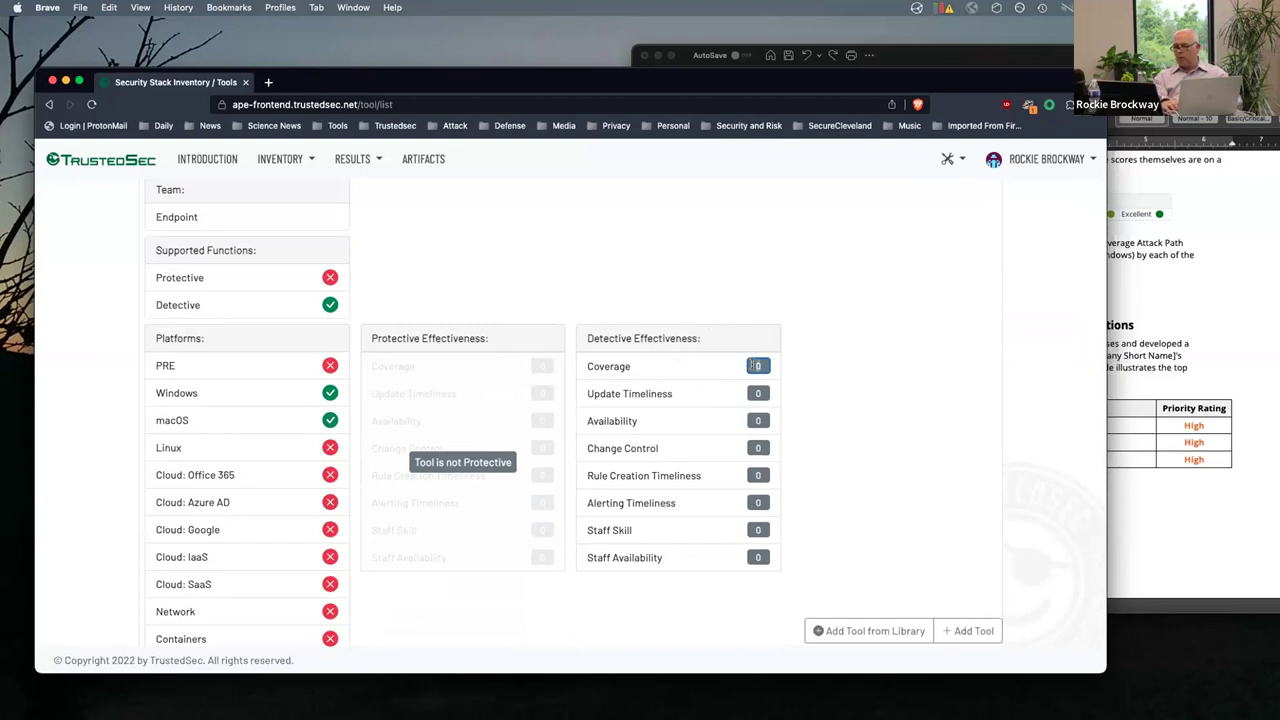
type("5")
key("Tab")
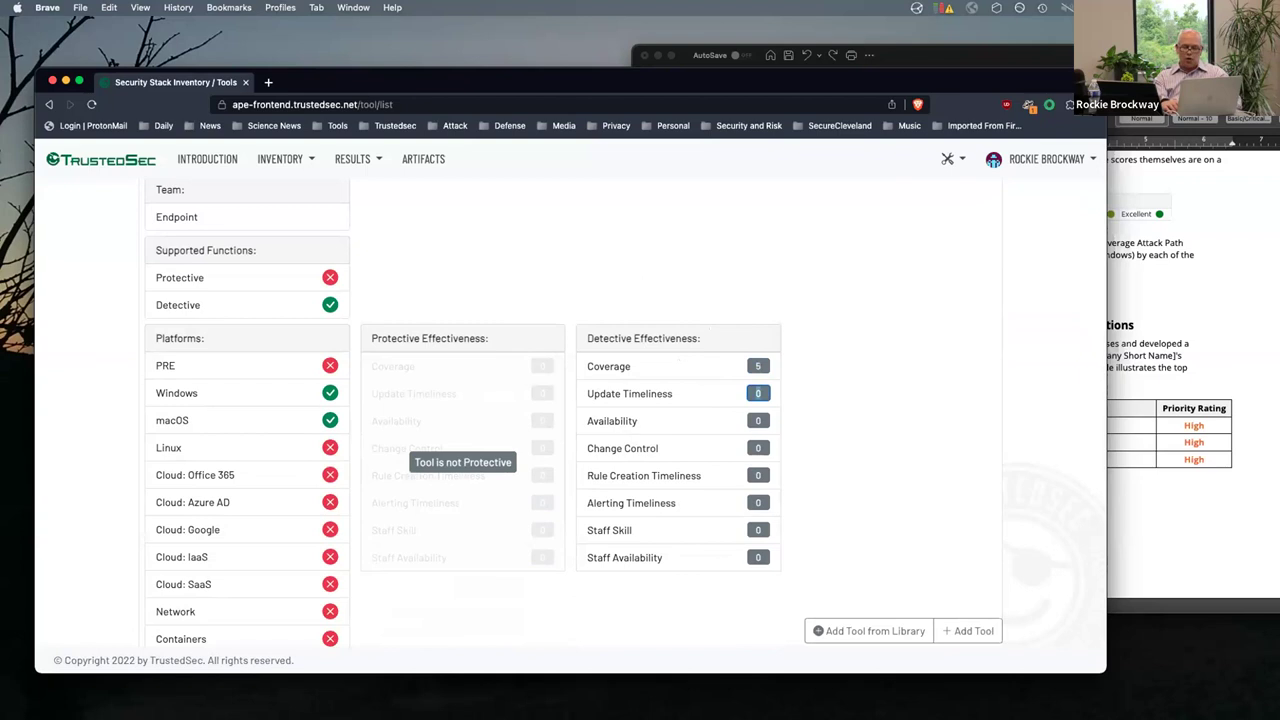
type("4")
key("Tab")
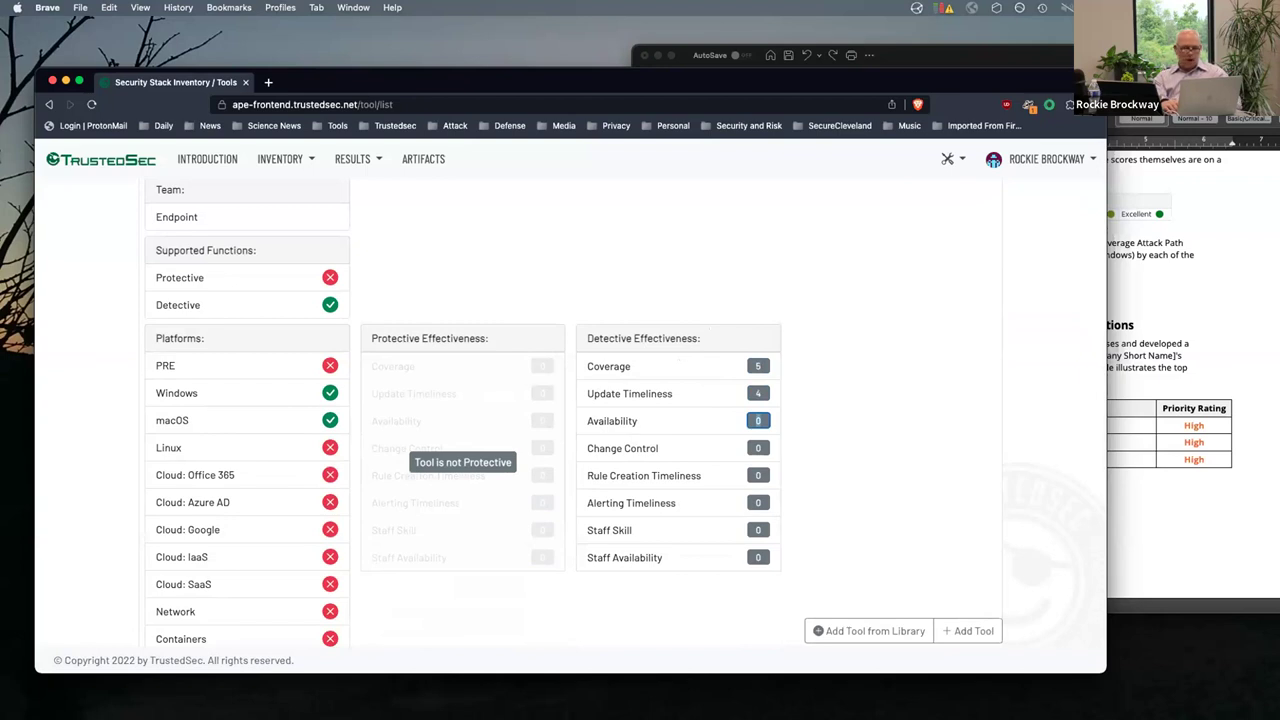
type("5")
key("Tab")
type("4")
key("Tab")
Set Carbon Black Response's remaining detective ratings: Rule Creation Timeliness 4, Alerting Timeliness 4, Staff Skill 5 and Staff Availability 4
type("4")
key("Tab")
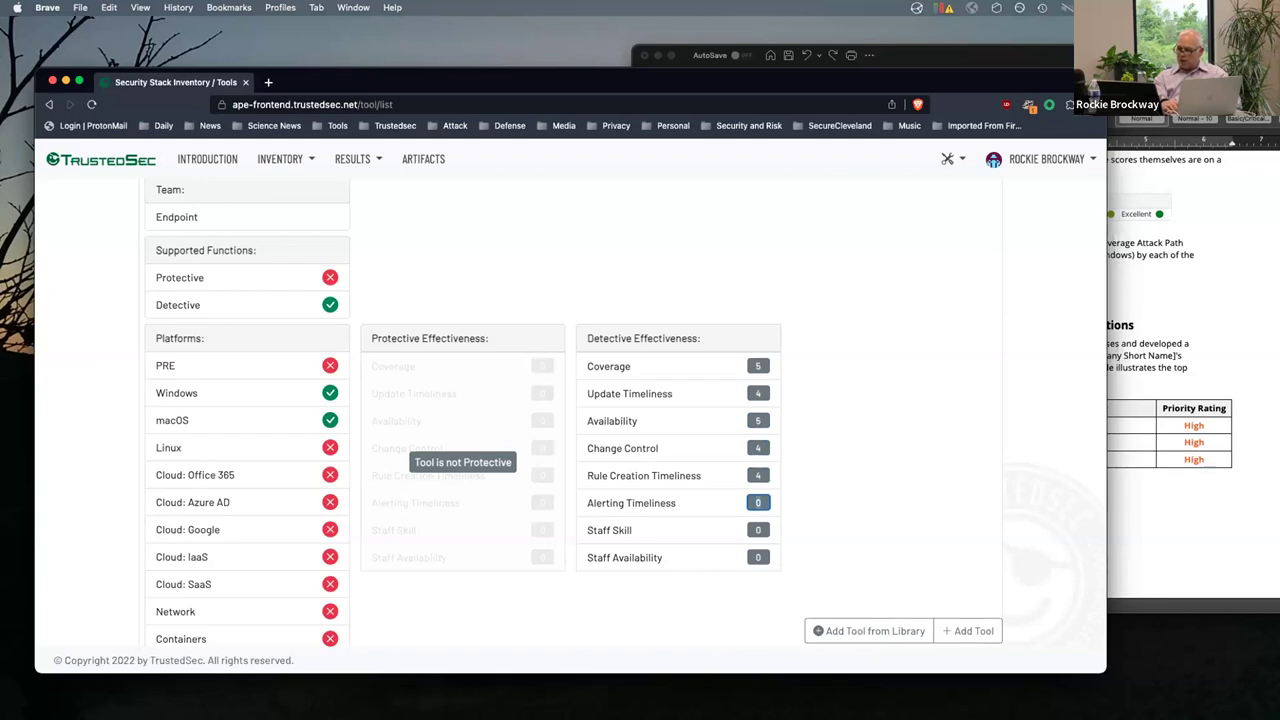
type("4")
key("Tab")
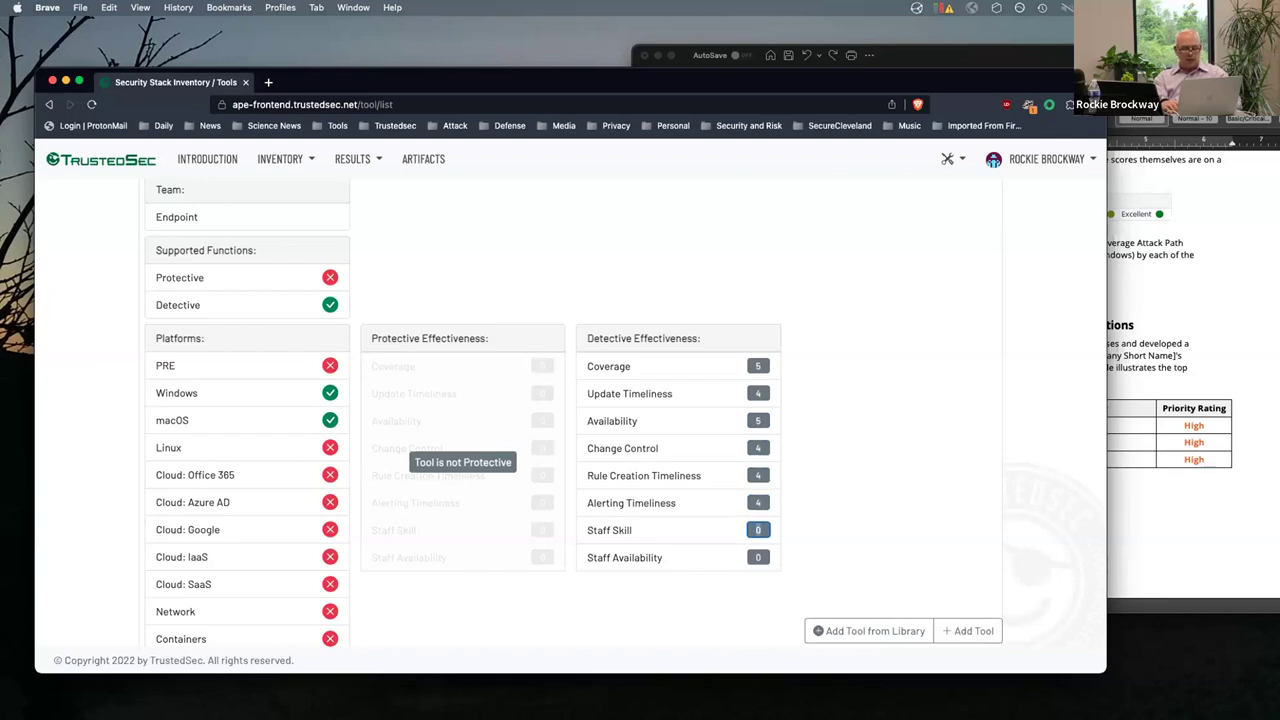
type("5")
key("Tab")
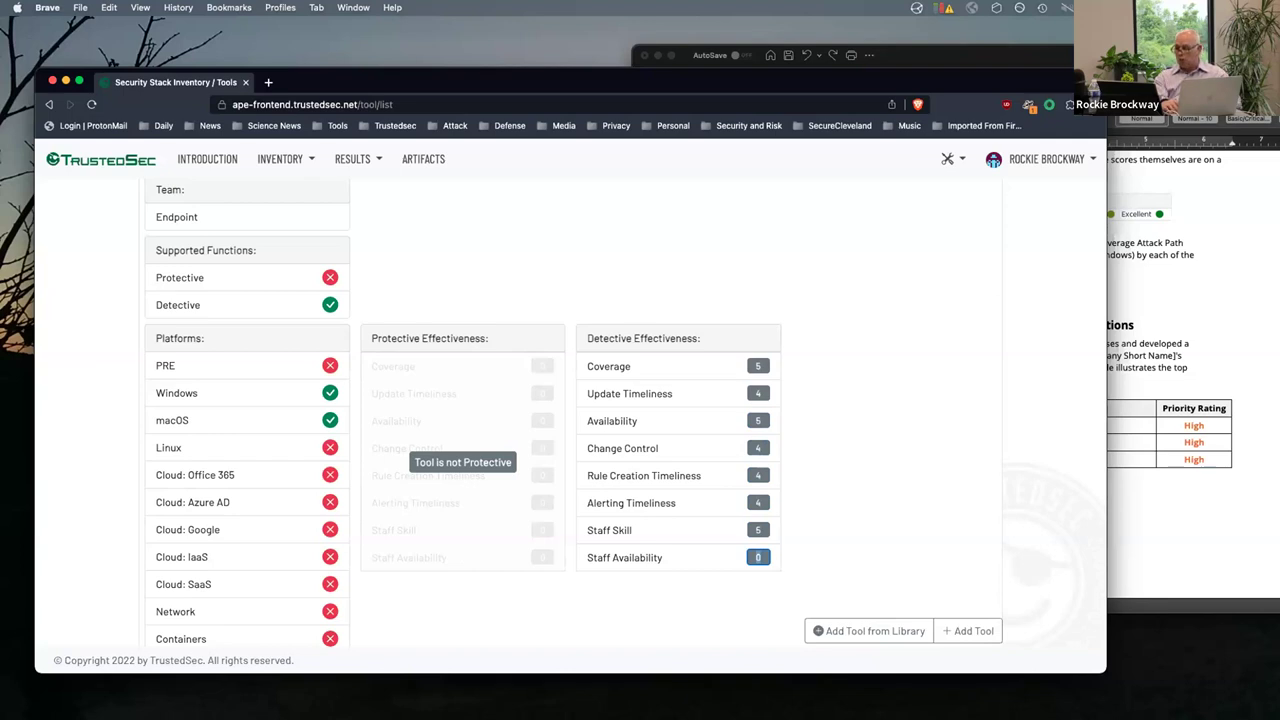
type("4")
key("Tab")
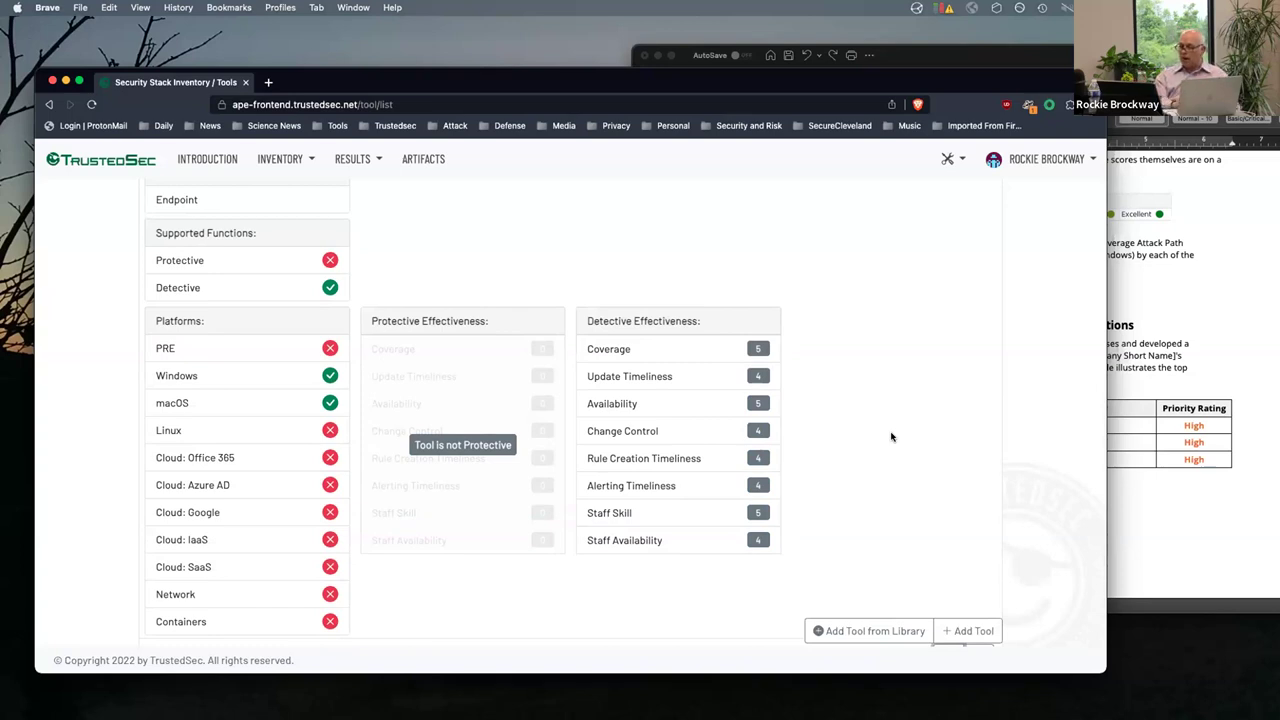
scroll(891, 436, "down", 3)
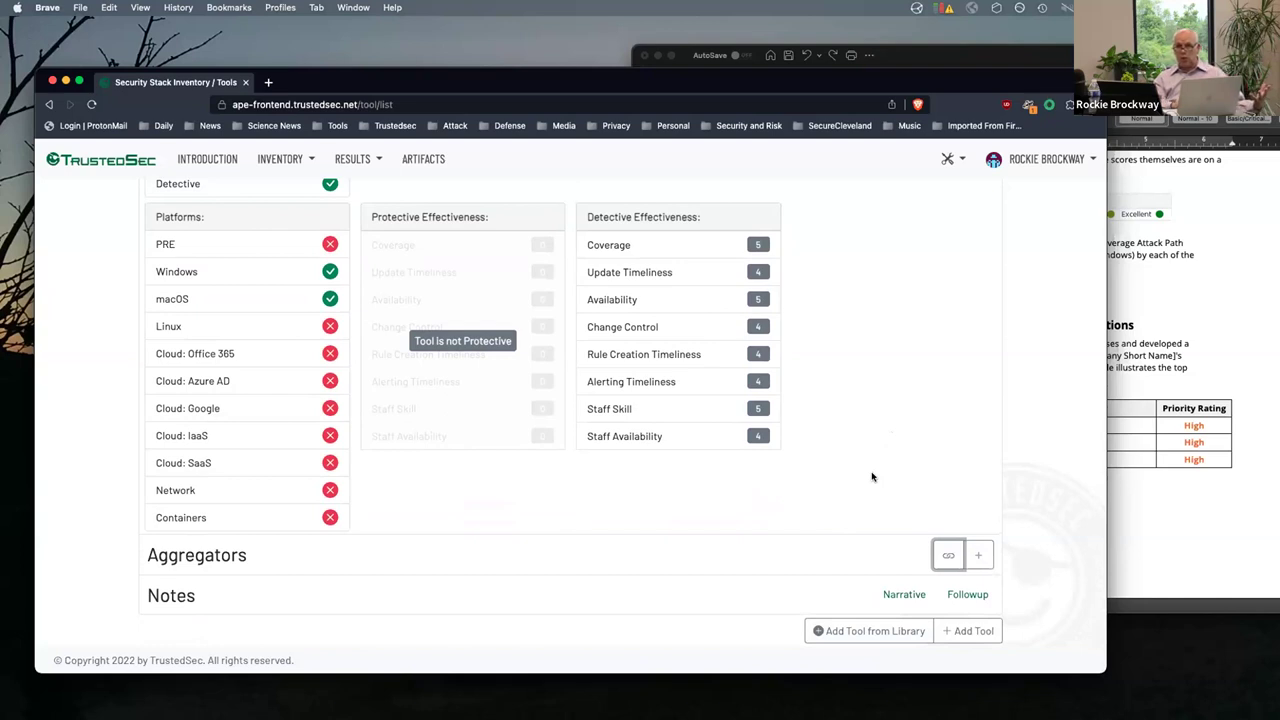
Link the available Splunk aggregator to Carbon Black Response and close the linking dialog
left_click(947, 555)
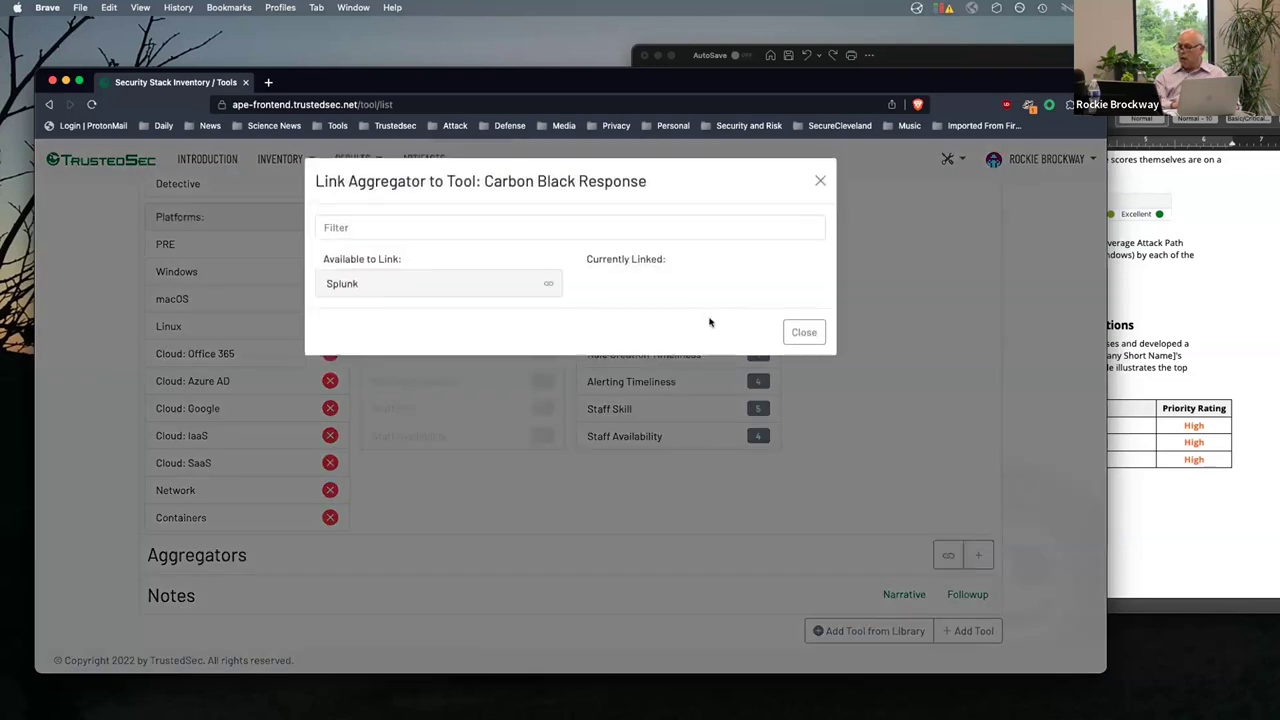
left_click(549, 284)
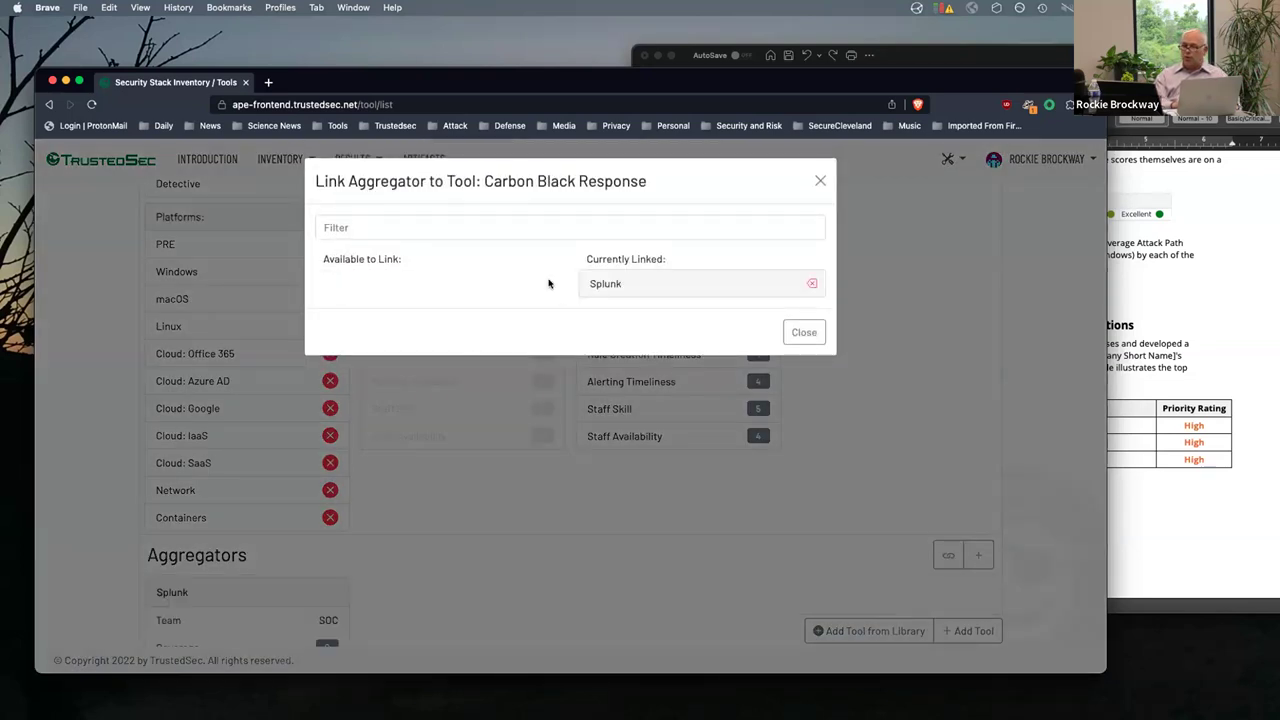
left_click(804, 332)
Rate the Splunk aggregator linked to Carbon Black Response with Coverage 4 and Rule Correlation Maturity 4
scroll(602, 487, "down", 3)
scroll(602, 487, "down", 3)
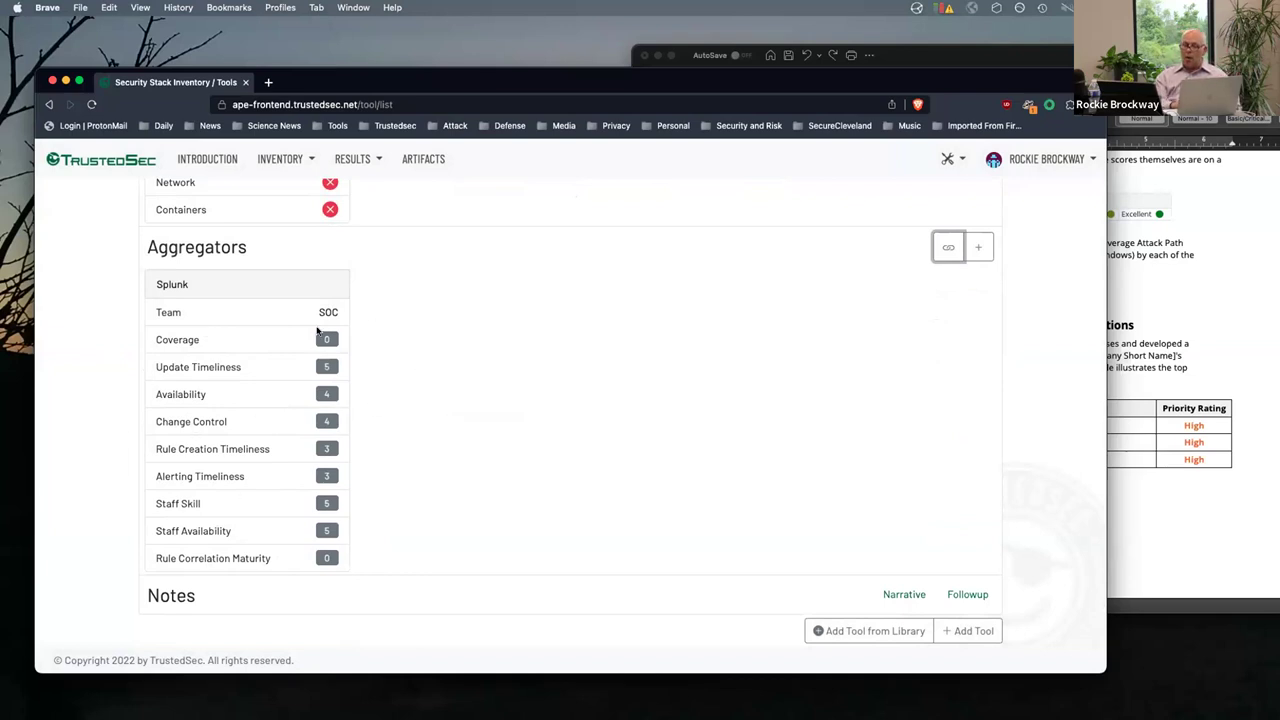
mouse_move(322, 337)
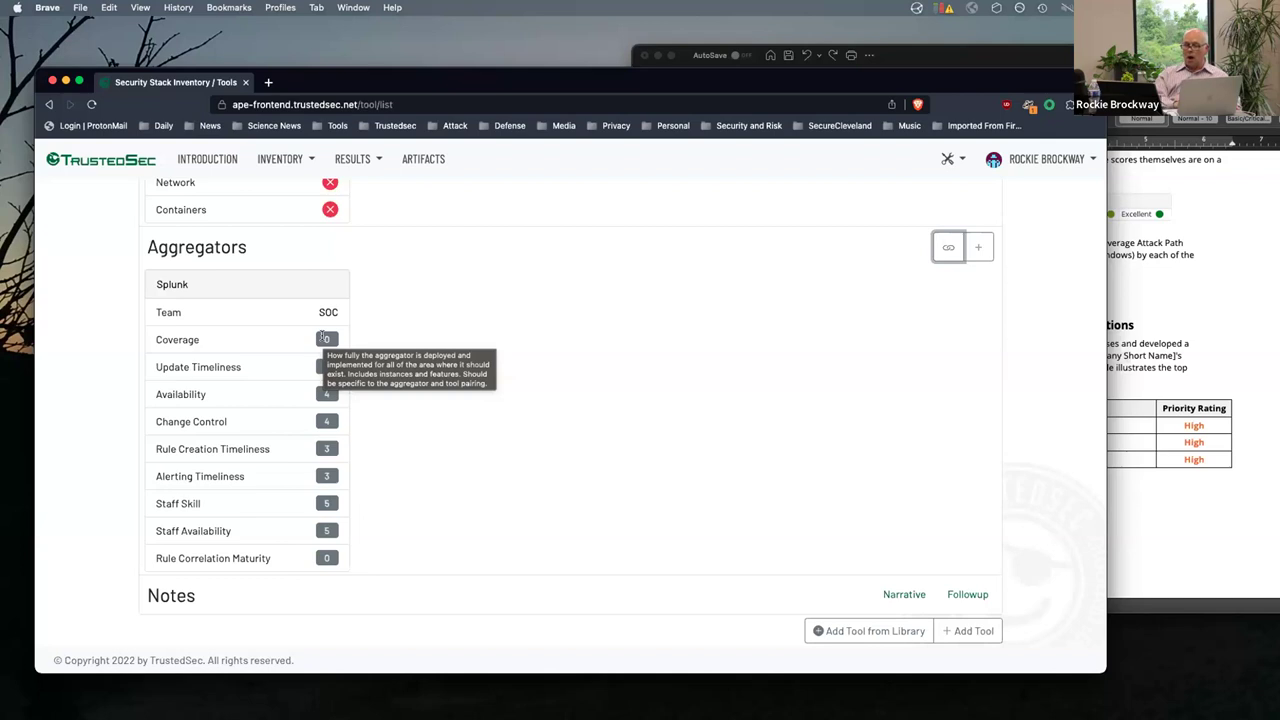
left_click(323, 338)
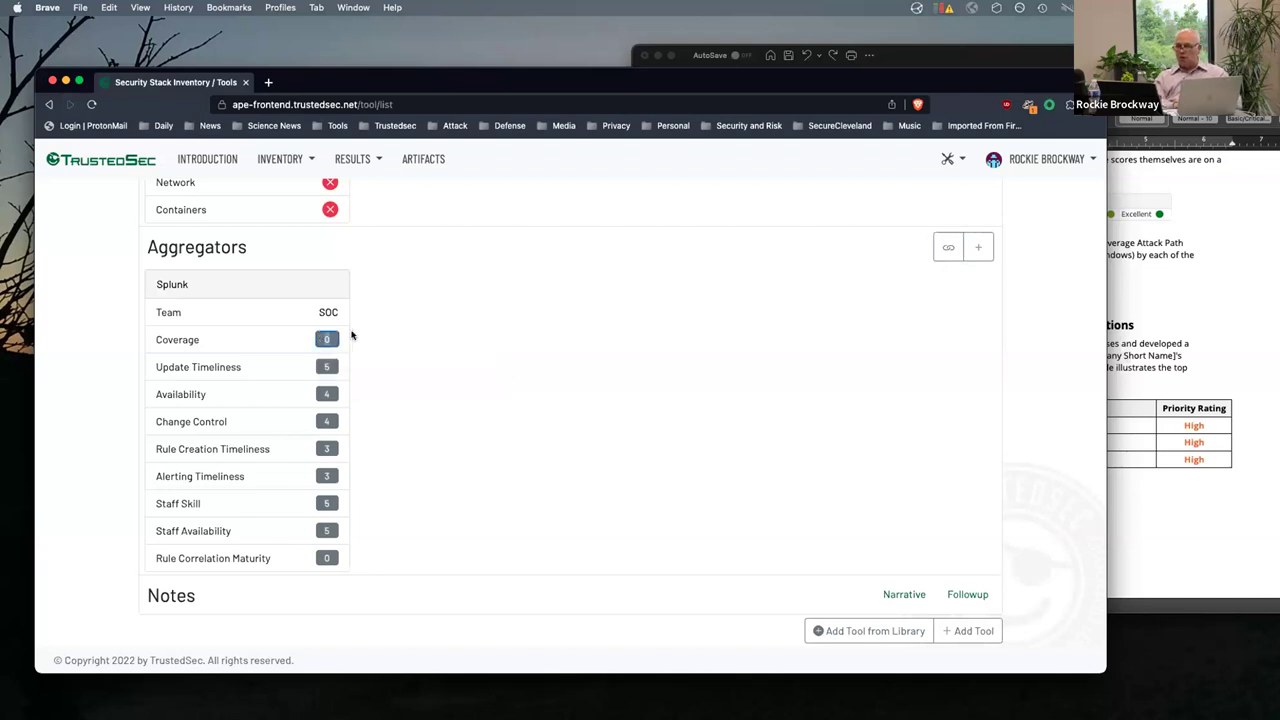
type("4")
key("Tab")
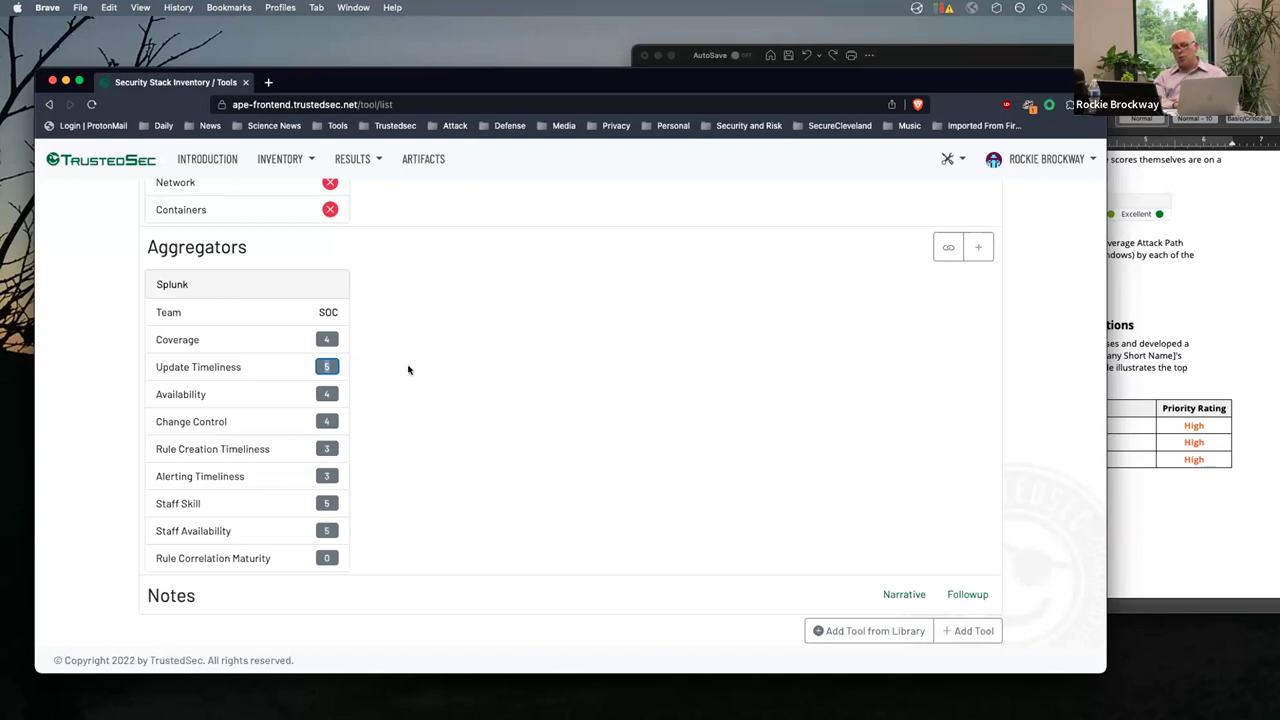
mouse_move(243, 338)
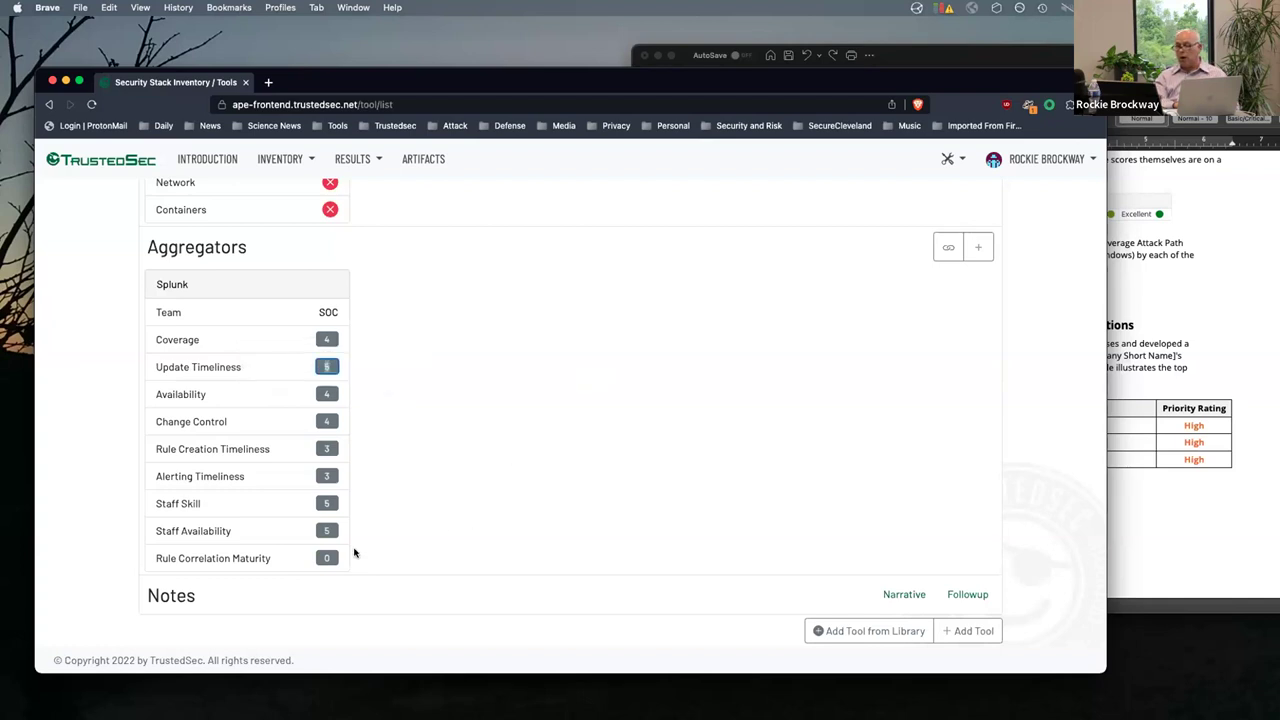
mouse_move(287, 557)
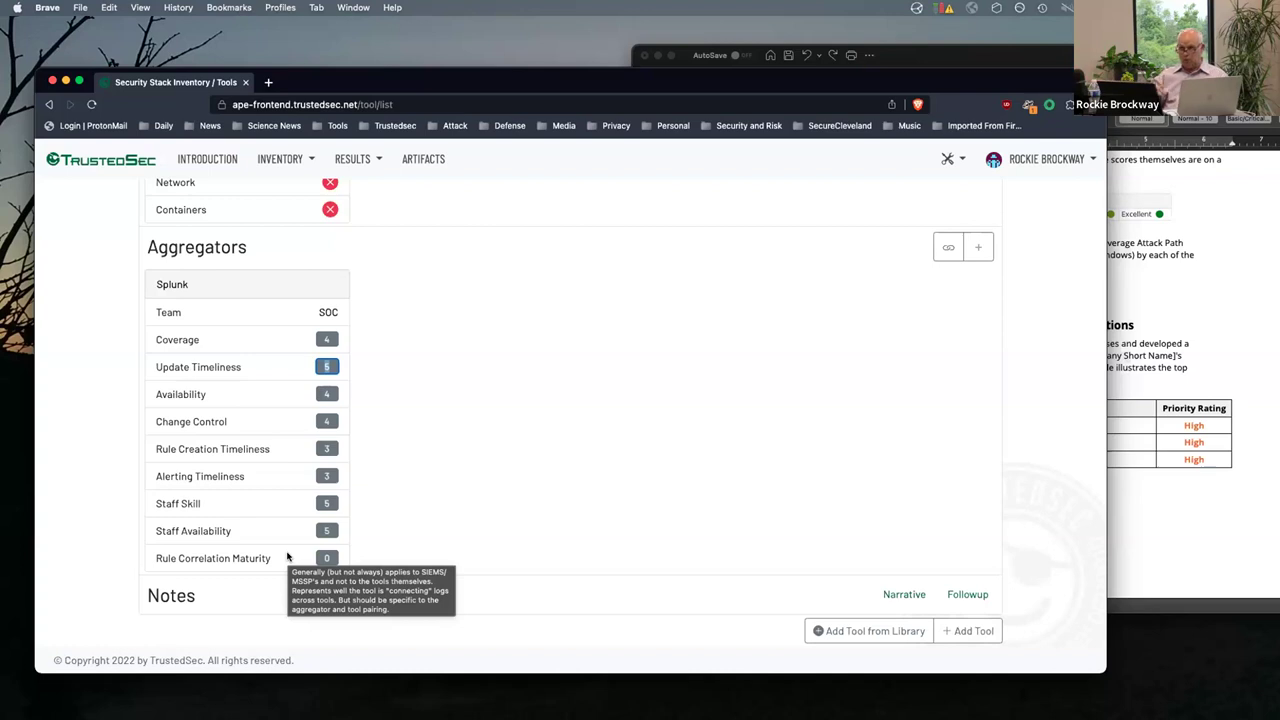
left_click(327, 558)
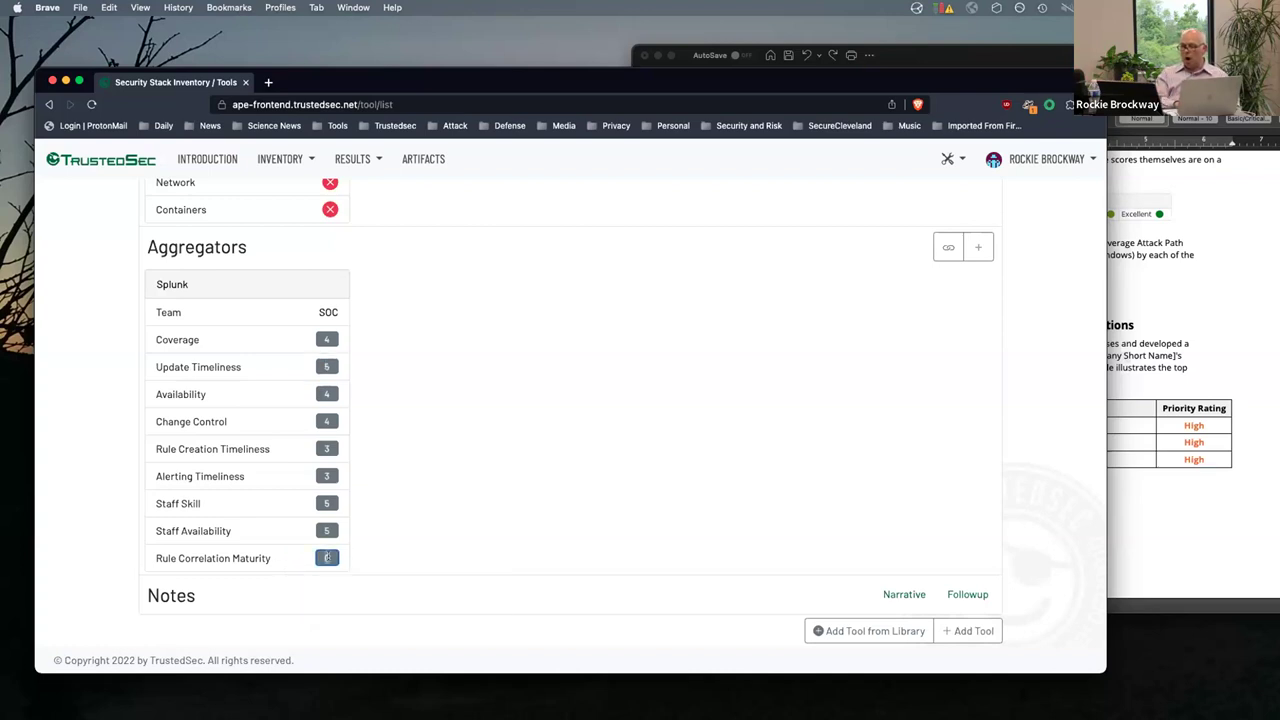
type("4")
key("Tab")
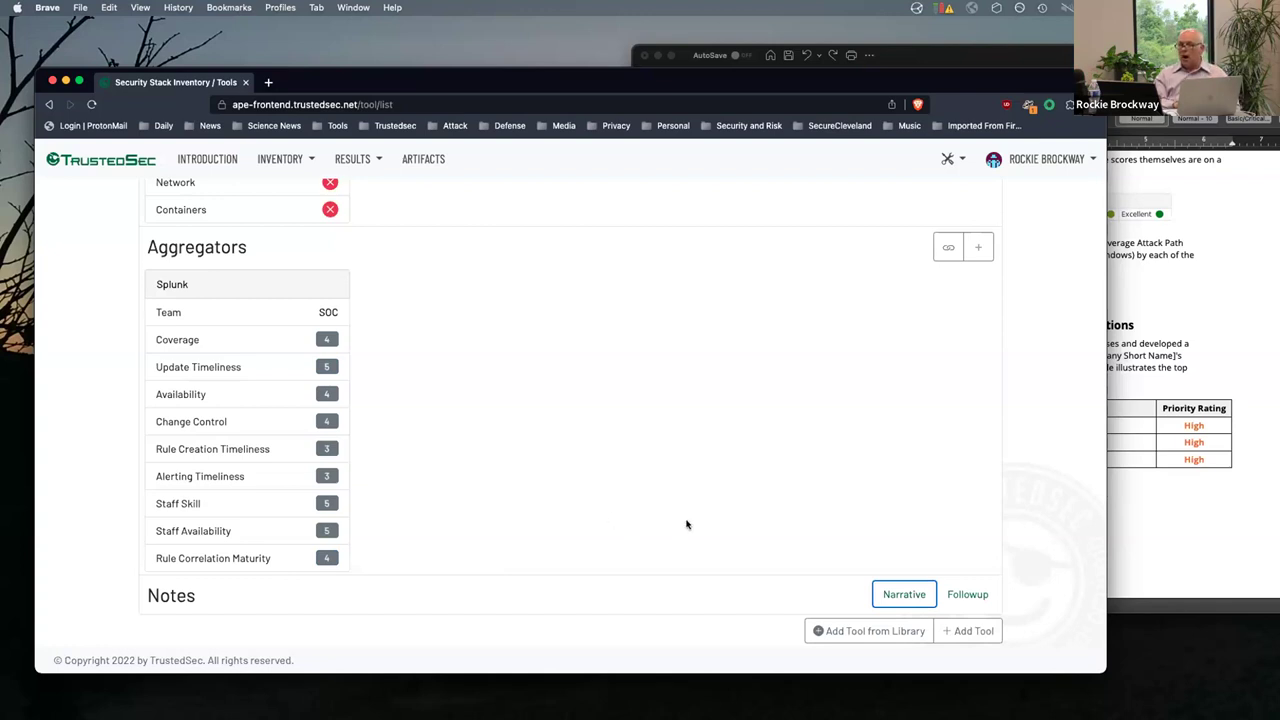
Collapse the Carbon Black Response entry in the tool inventory
scroll(686, 524, "up", 10)
scroll(686, 524, "up", 3)
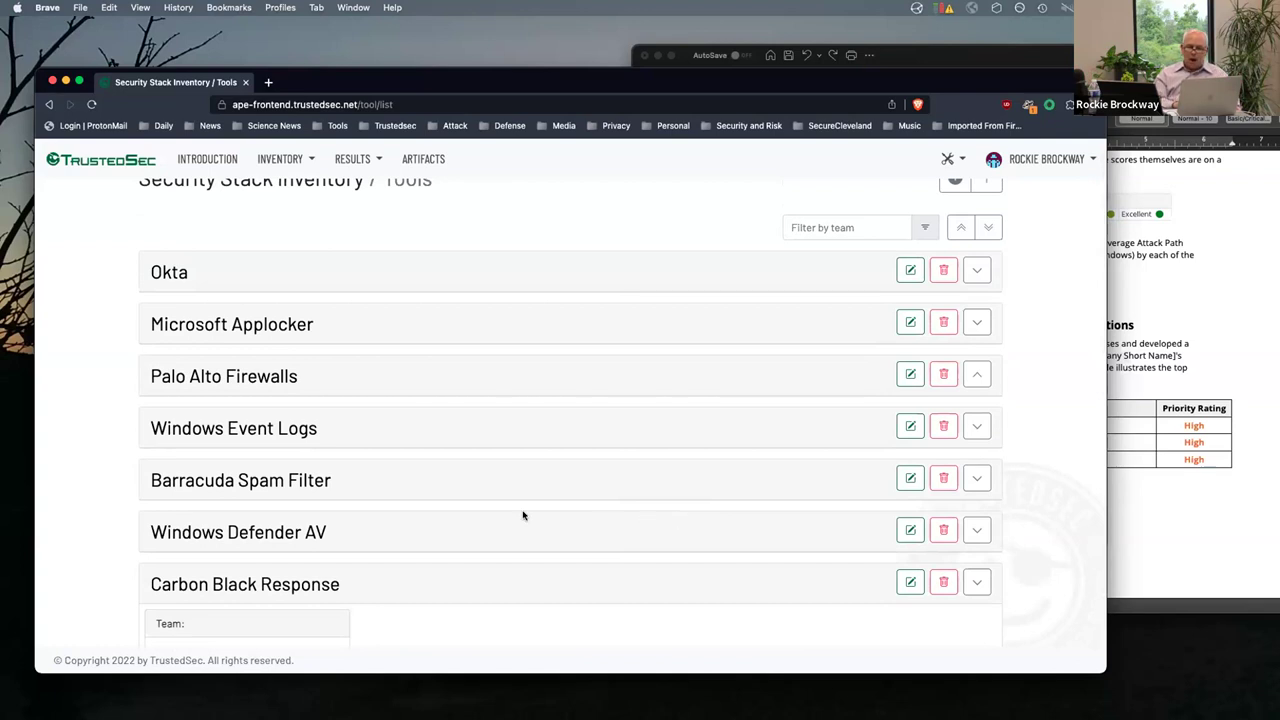
scroll(522, 515, "down", 1)
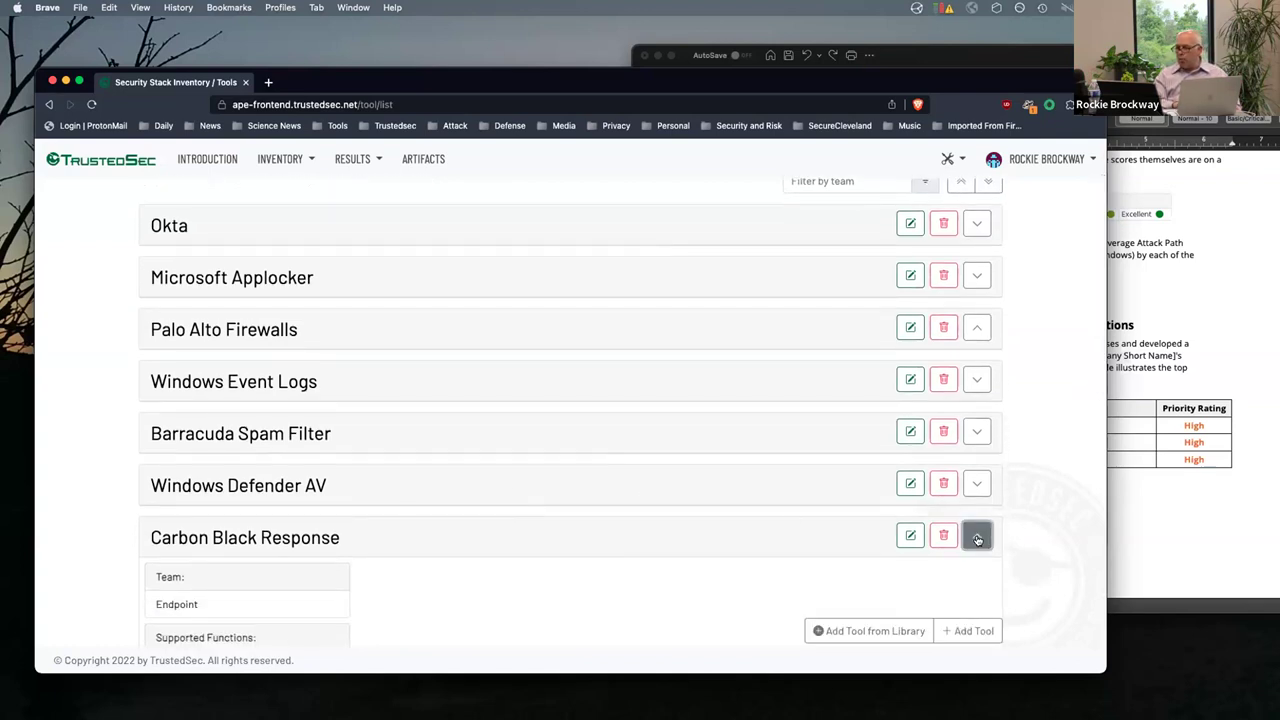
left_click(977, 539)
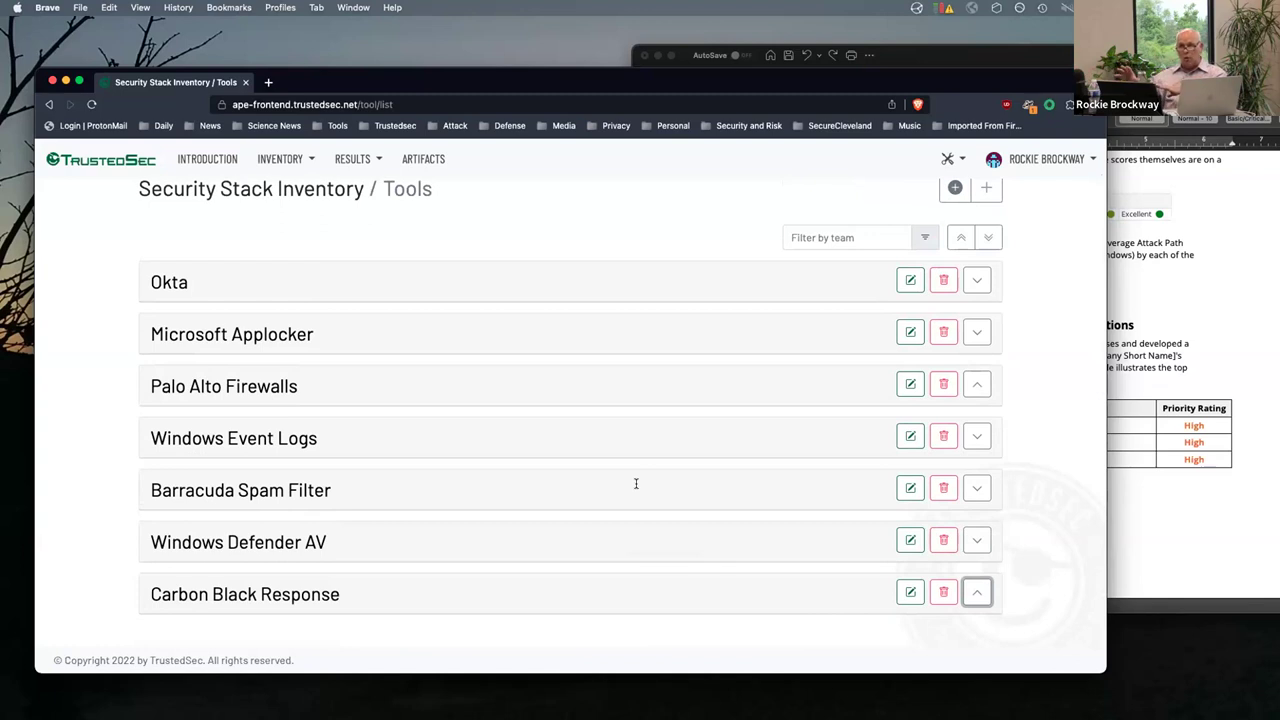
Expand Okta and add a Narrative note that a named contact says Okta is deployed everywhere, correcting the typos
left_click(977, 282)
scroll(887, 474, "down", 10)
scroll(887, 474, "down", 3)
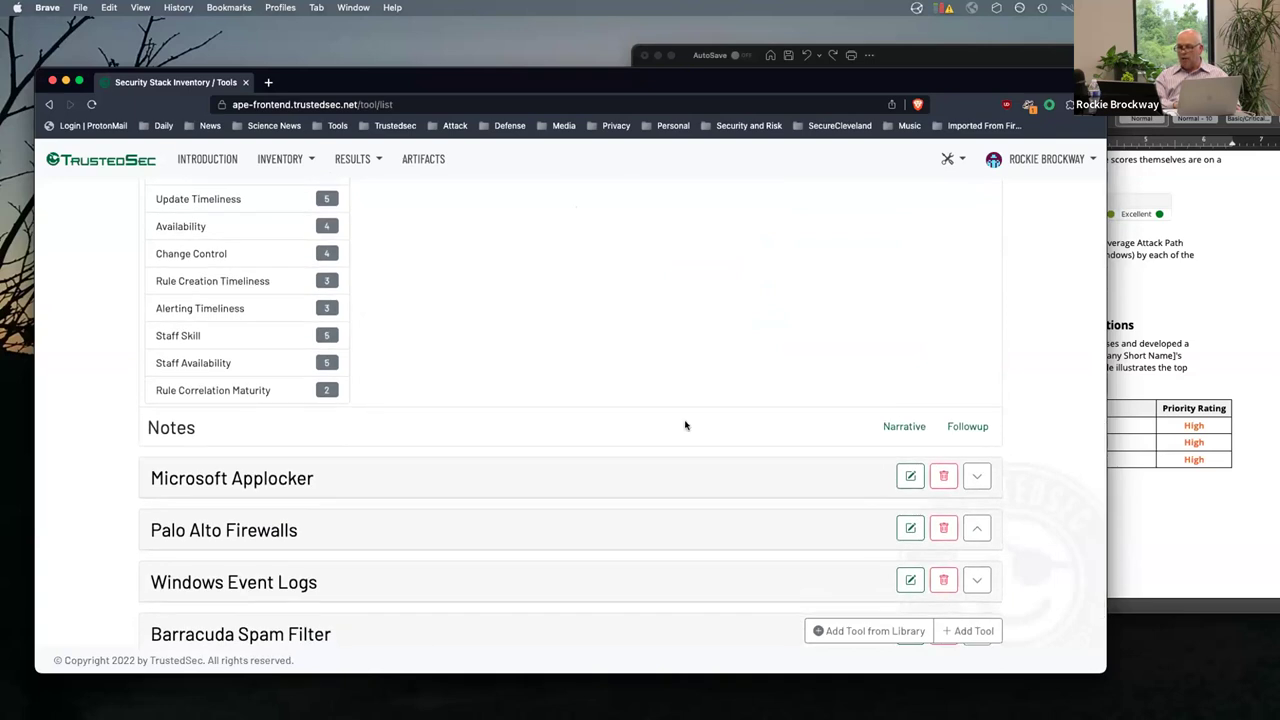
left_click(898, 427)
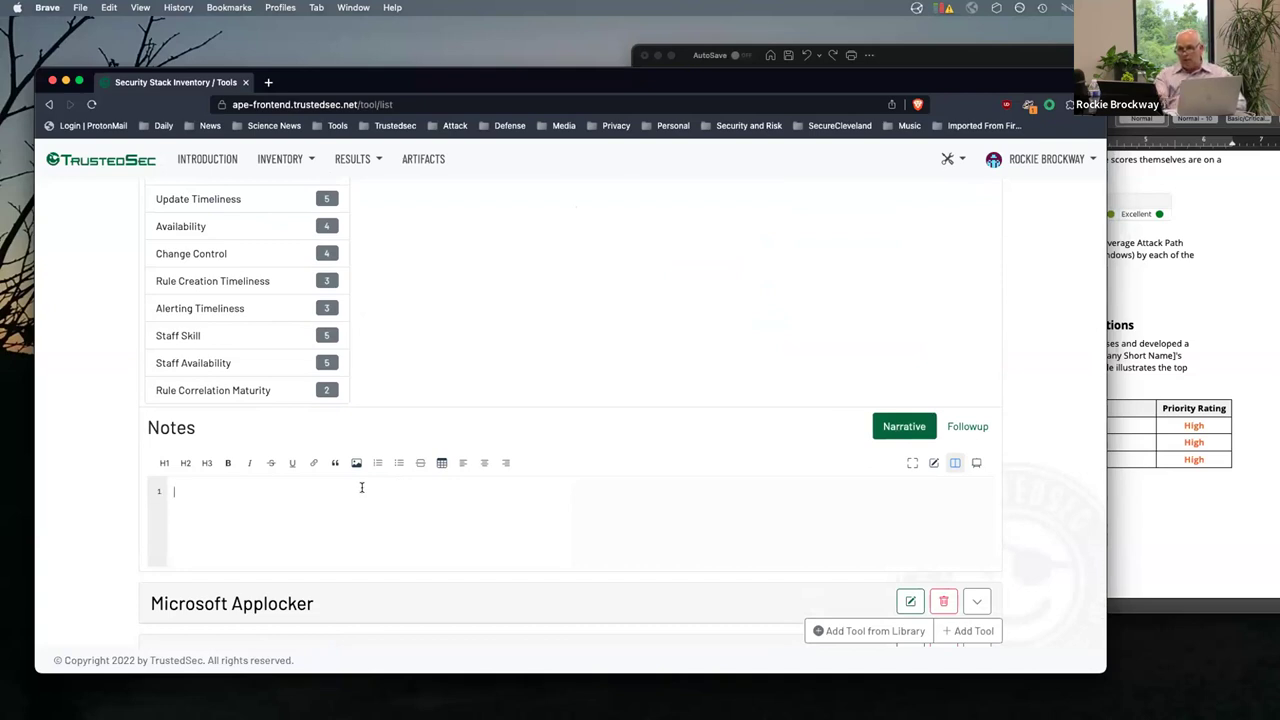
type("Paul says ")
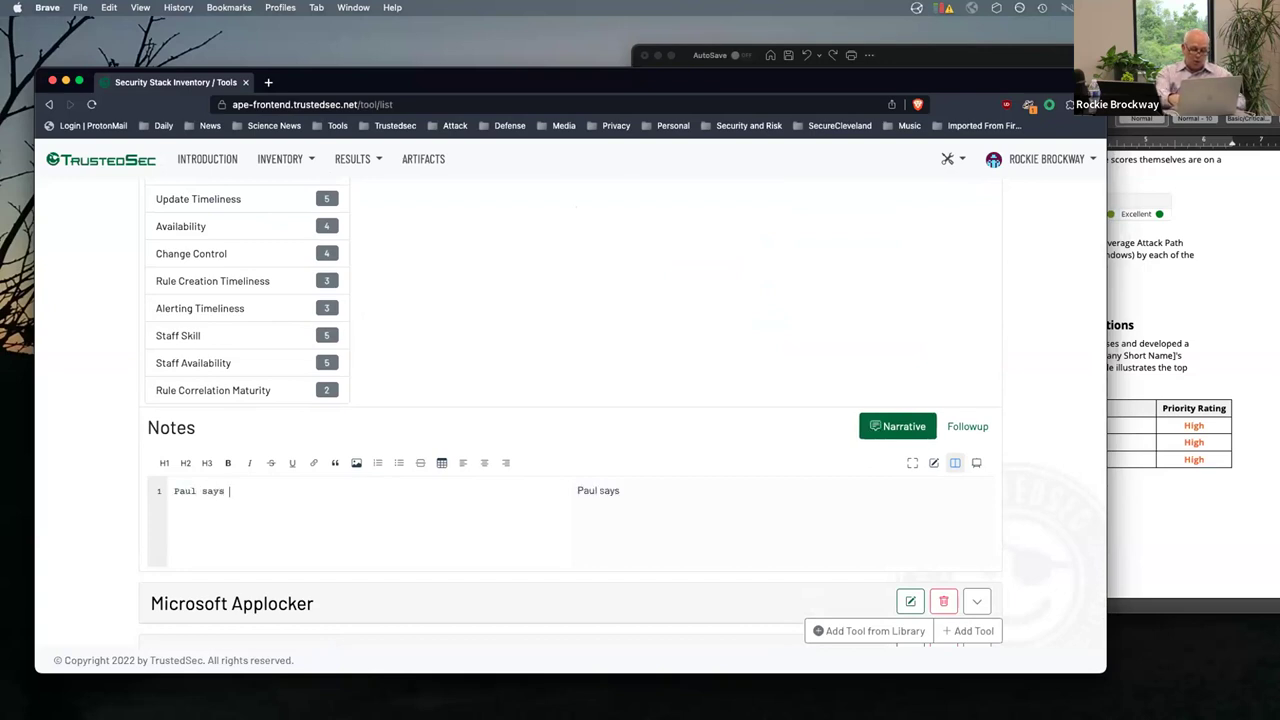
type("Okta i")
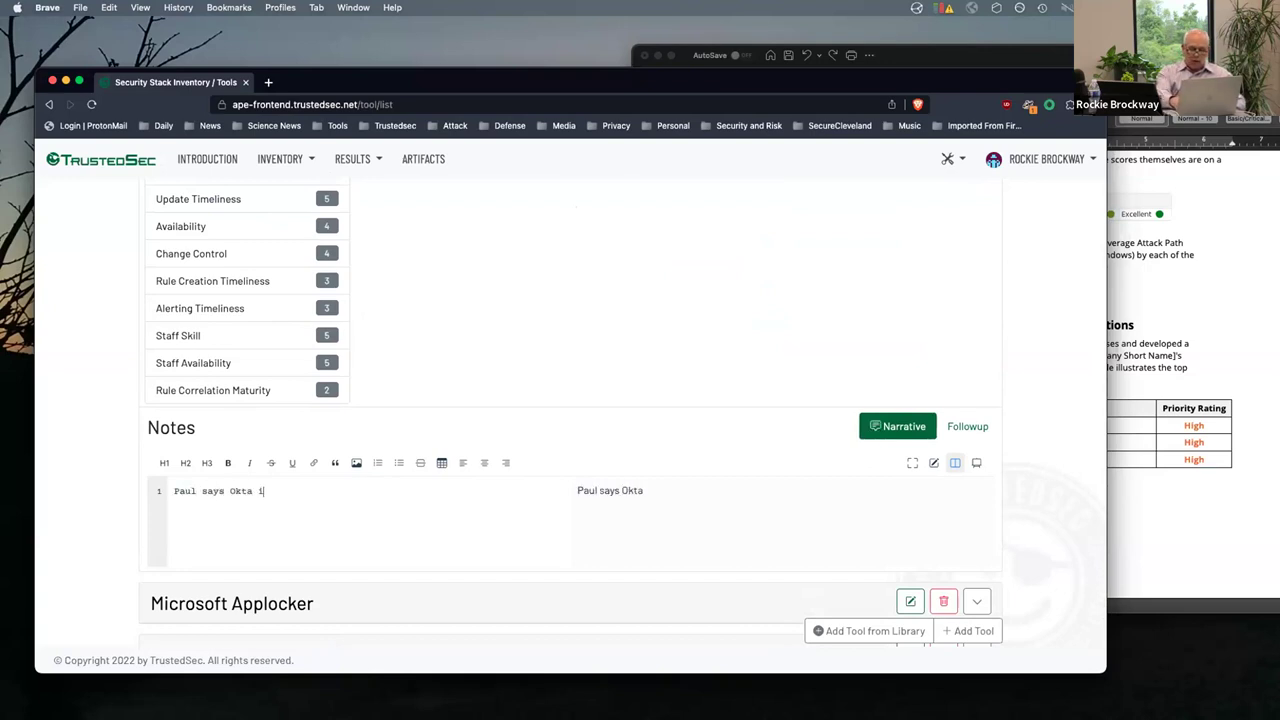
type("s ddepla")
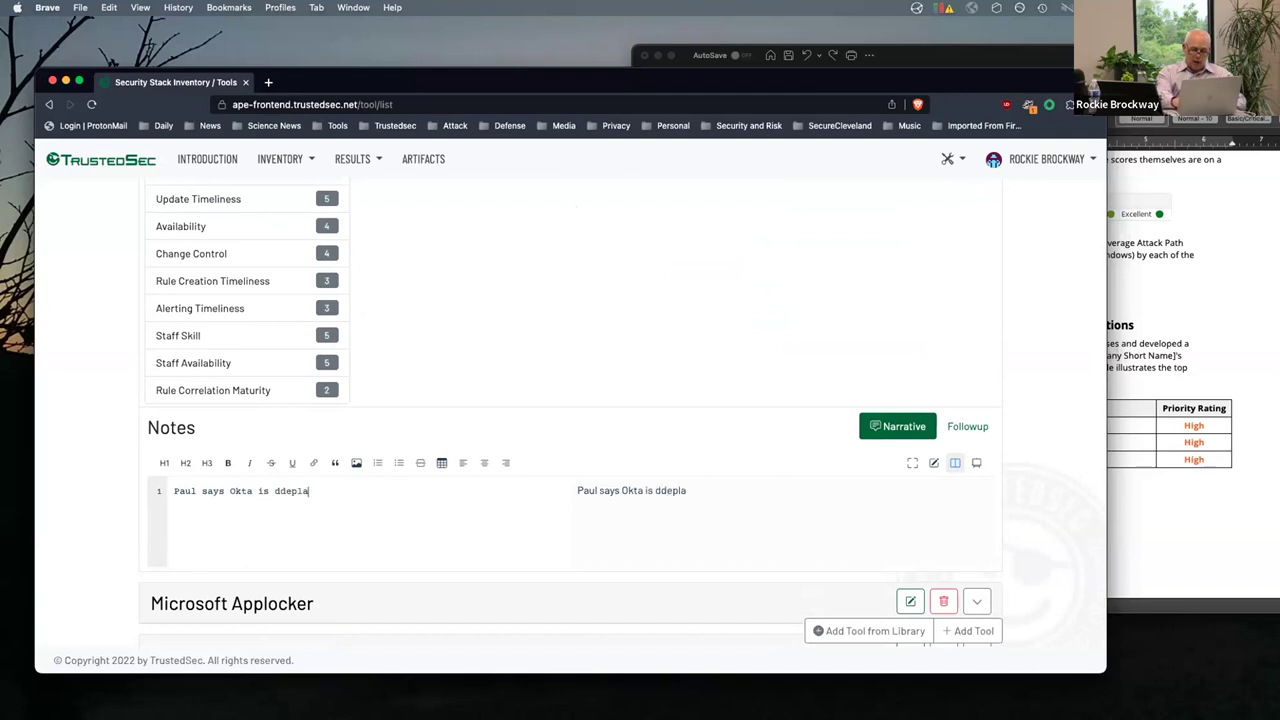
key("BackSpace")
type("oyed everywhere")
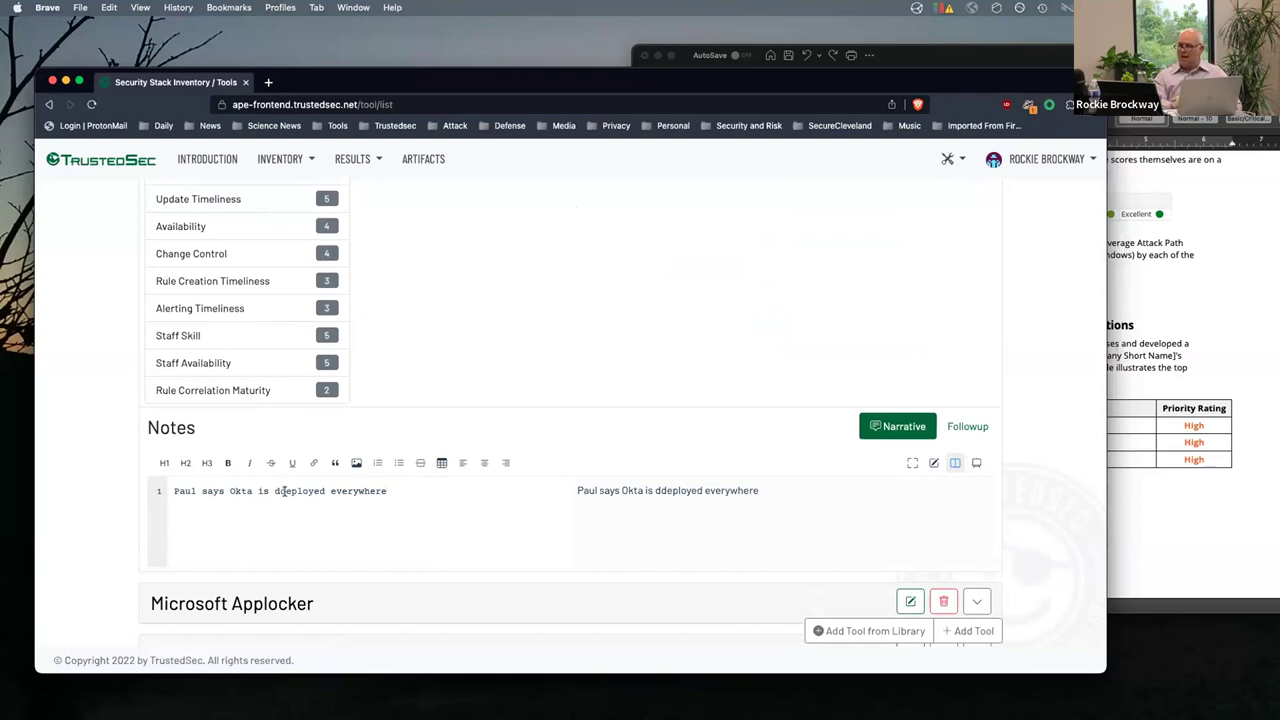
key("BackSpace")
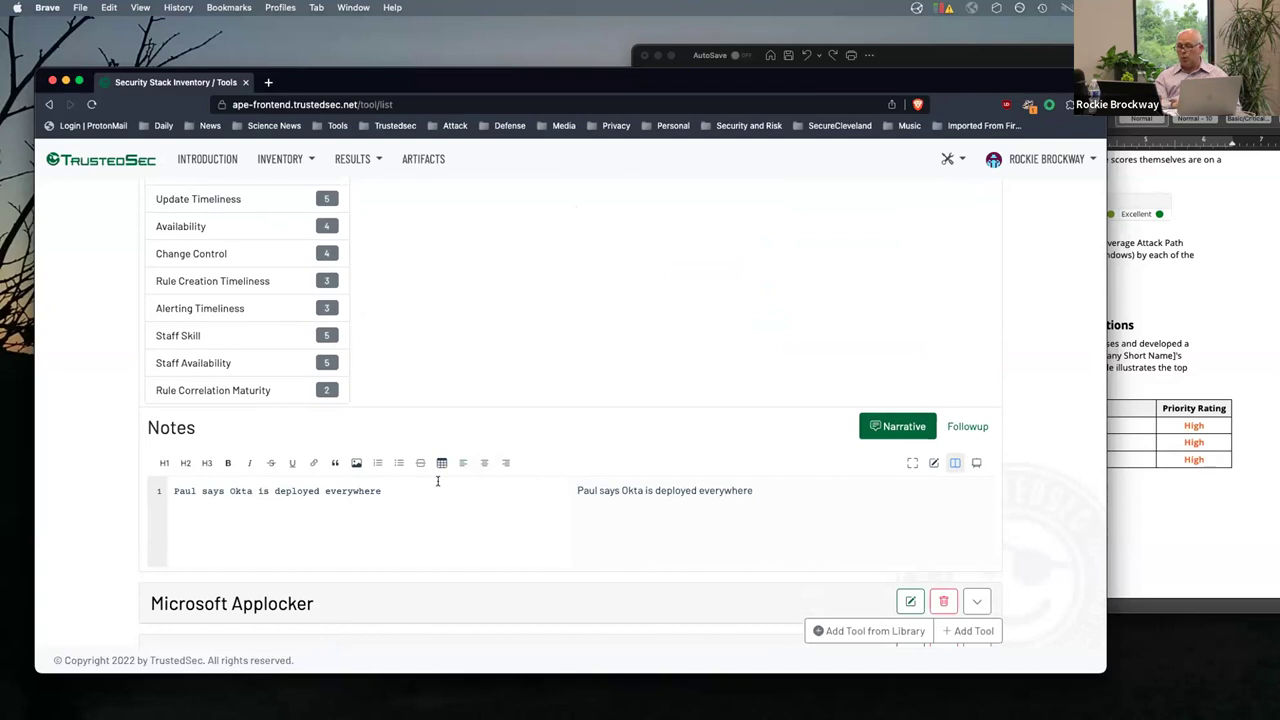
Add a Followup note to Okta reading "we still need to talk to" followed by the contact's first name
left_click(964, 427)
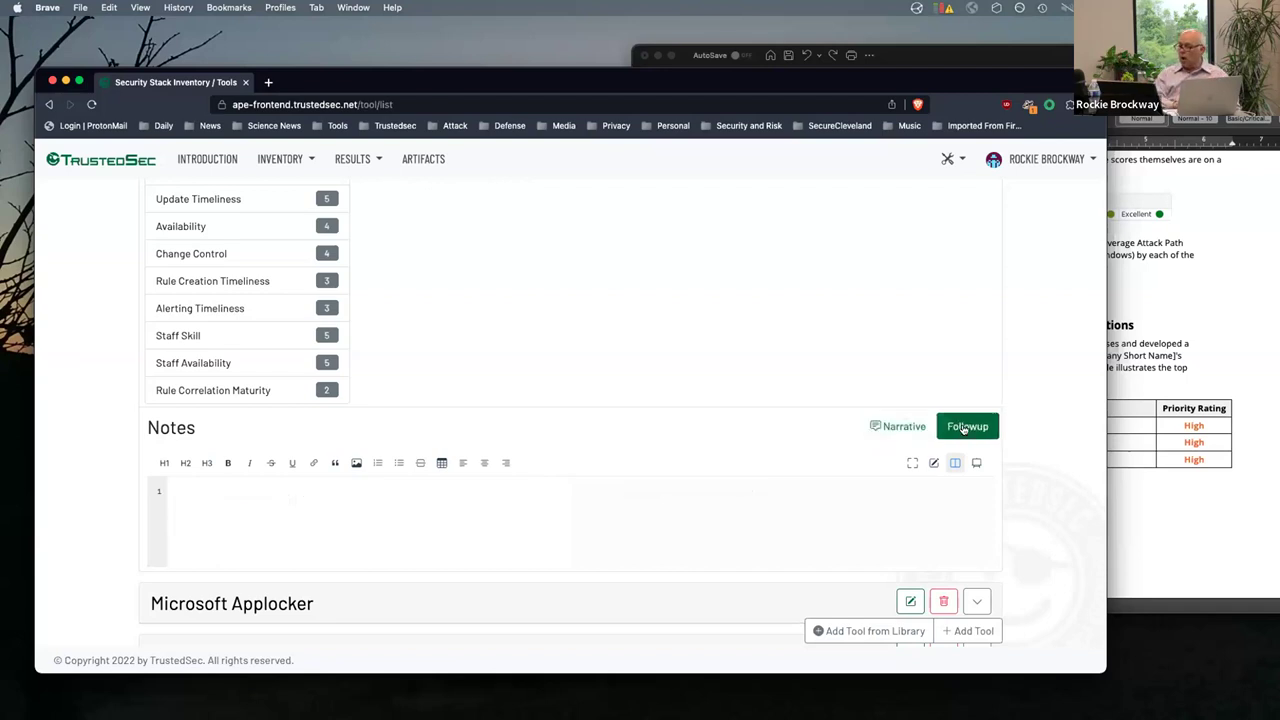
left_click(297, 484)
type("we stilll need to talk to")
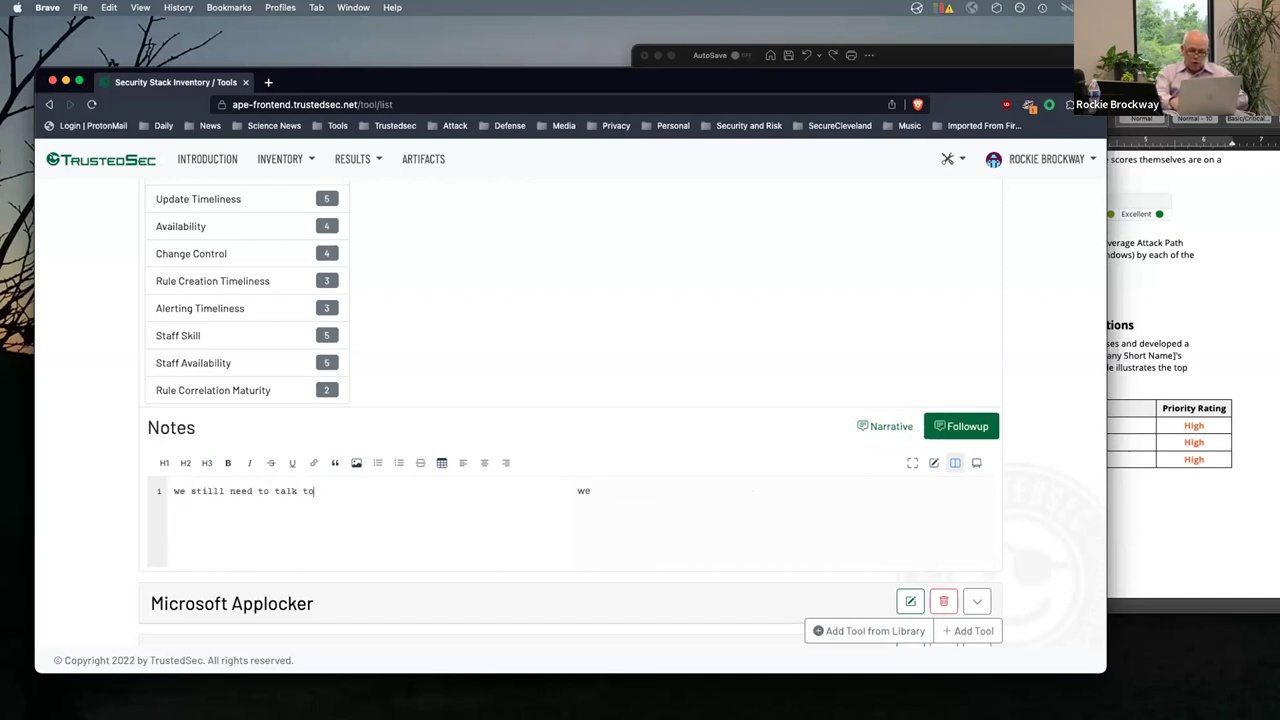
type(" dave")
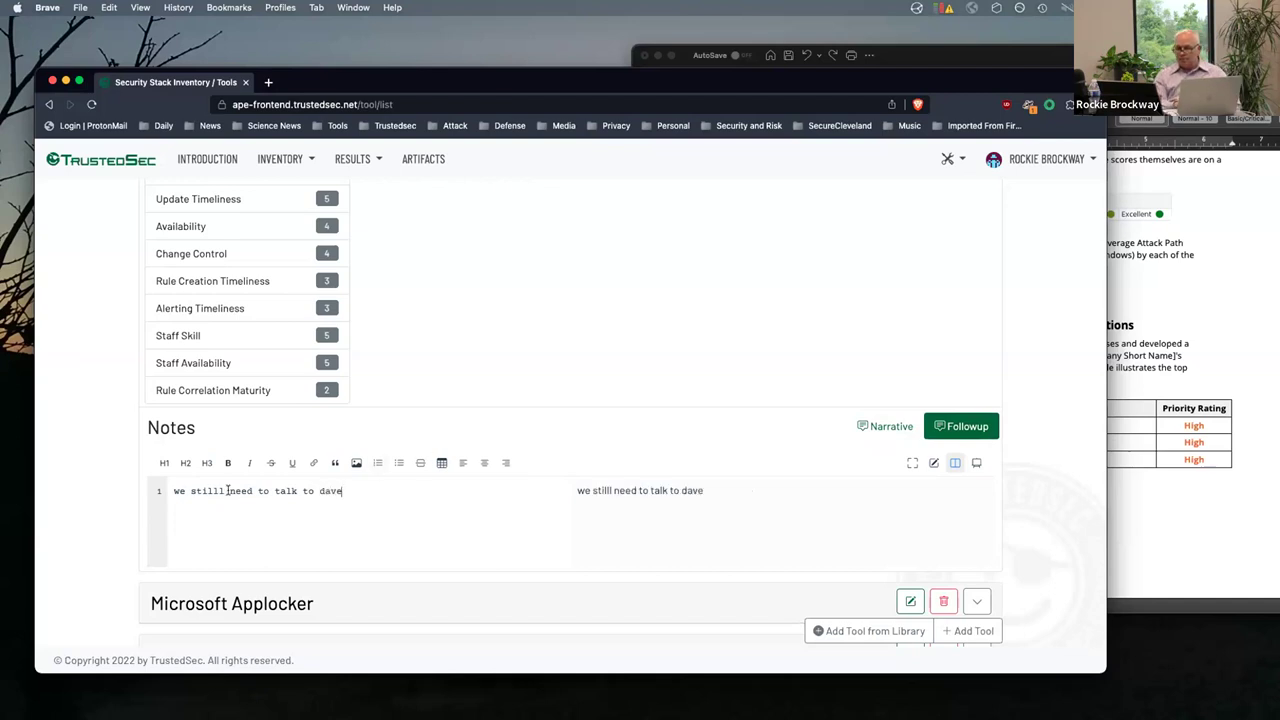
key("BackSpace")
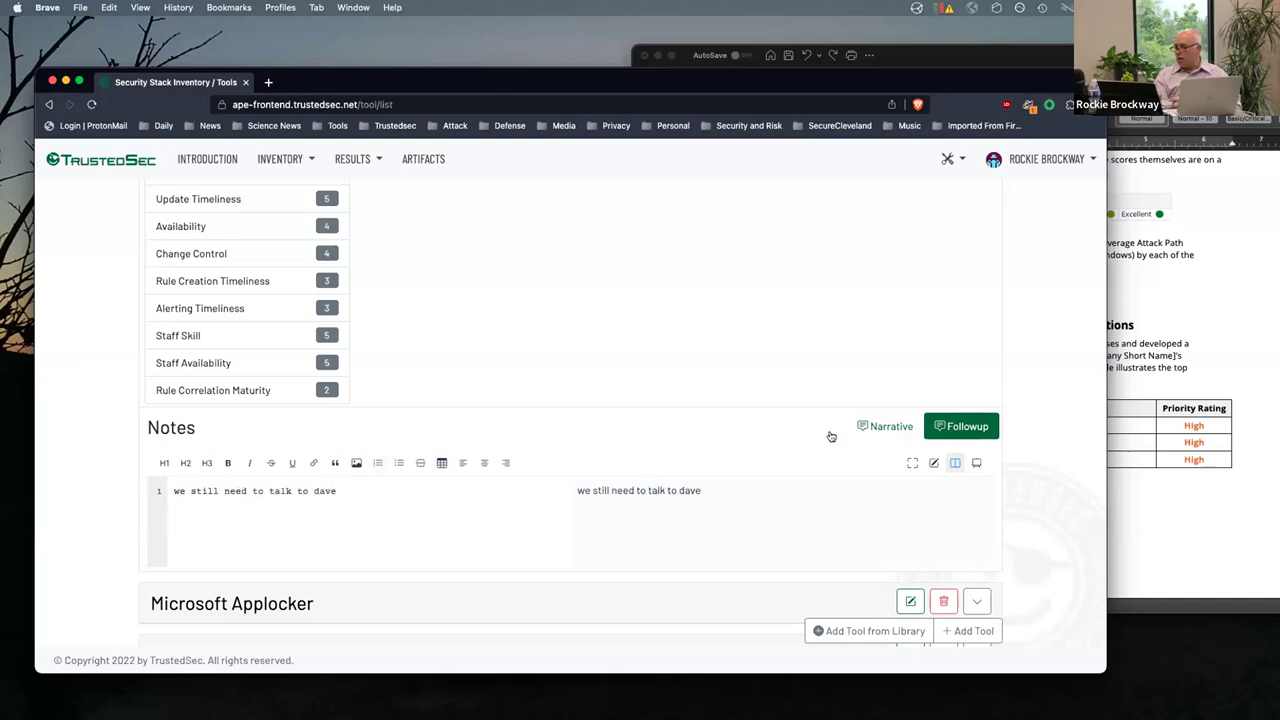
Check the note indicator in Okta's header and collapse the Okta entry
scroll(783, 361, "up", 5)
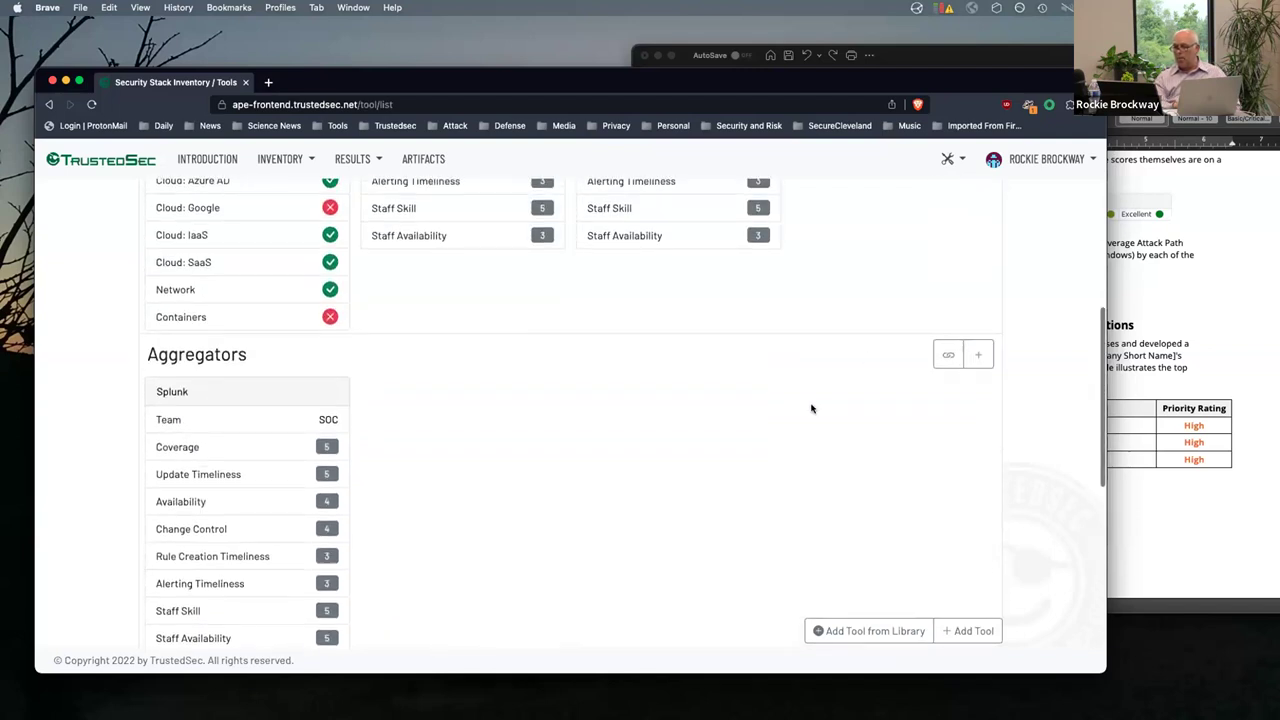
scroll(811, 406, "up", 10)
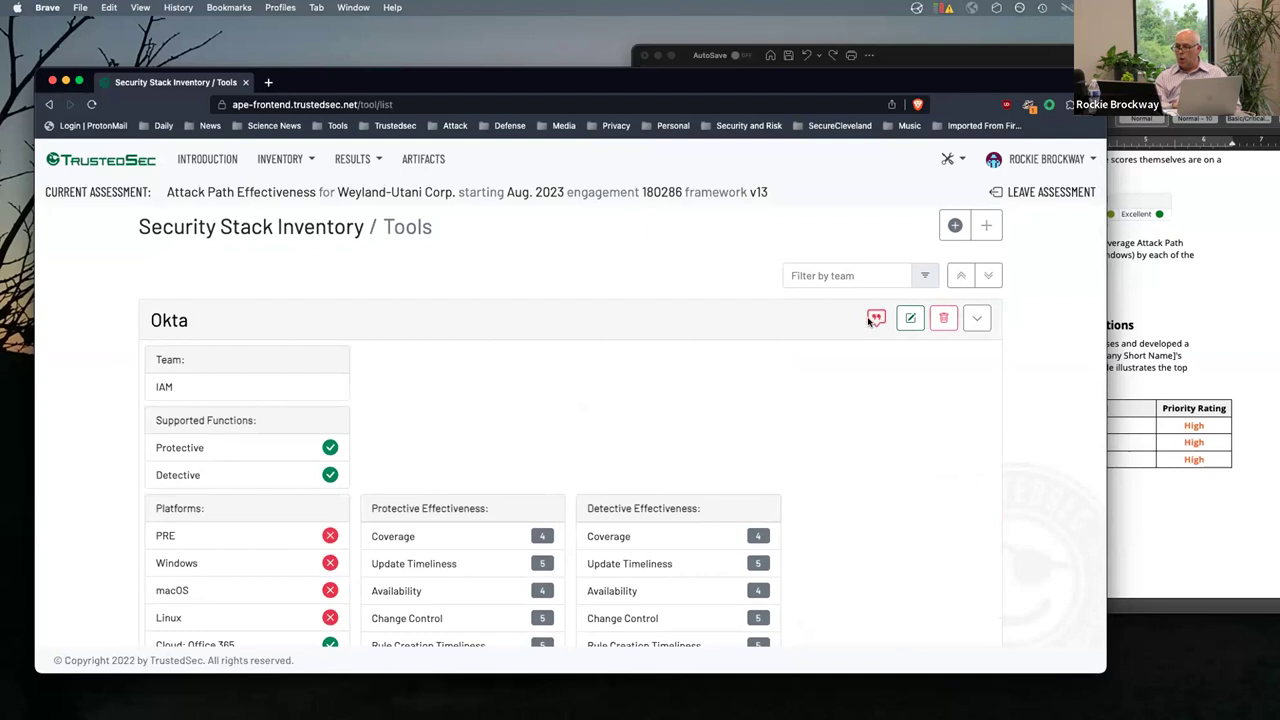
left_click(976, 319)
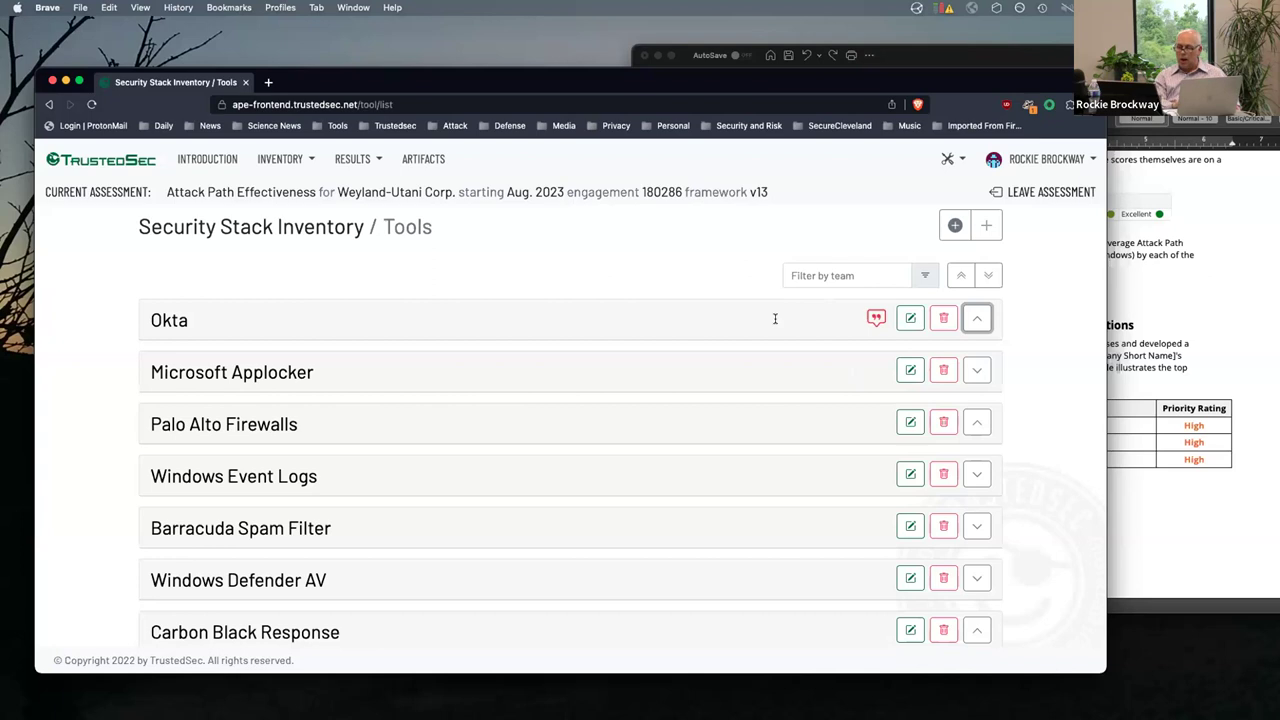
scroll(715, 348, "down", 1)
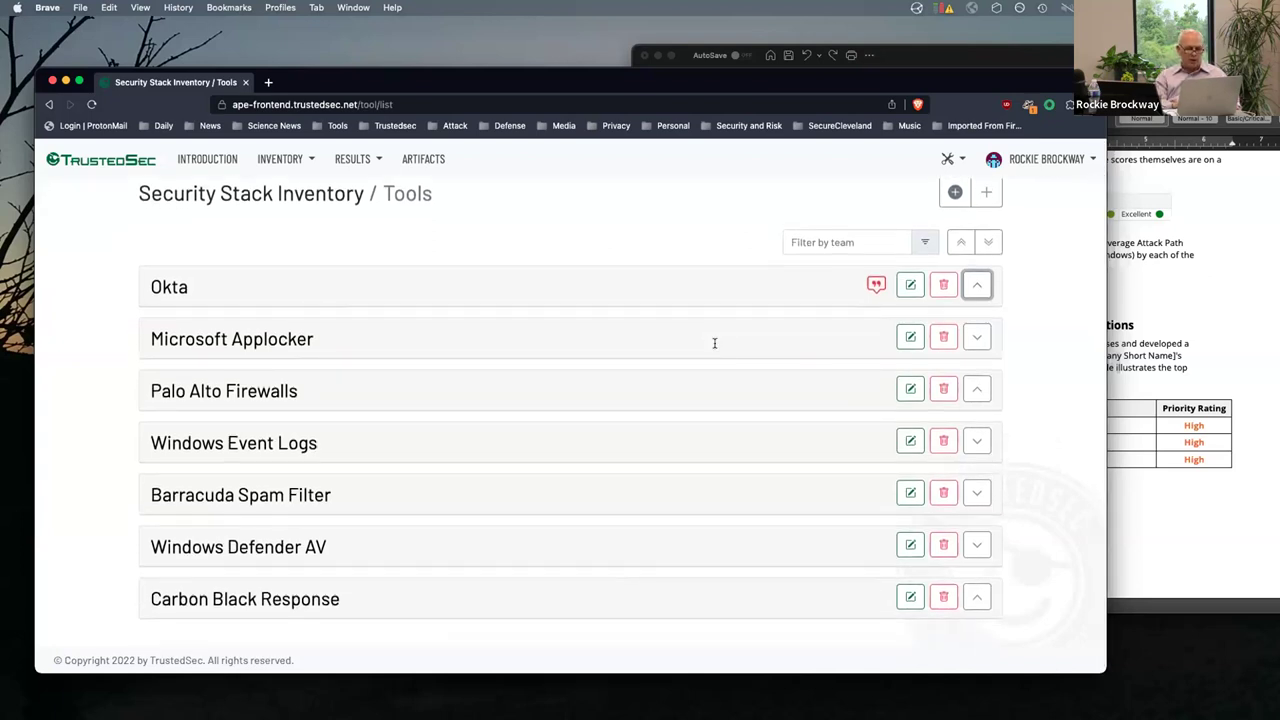
scroll(714, 343, "up", 1)
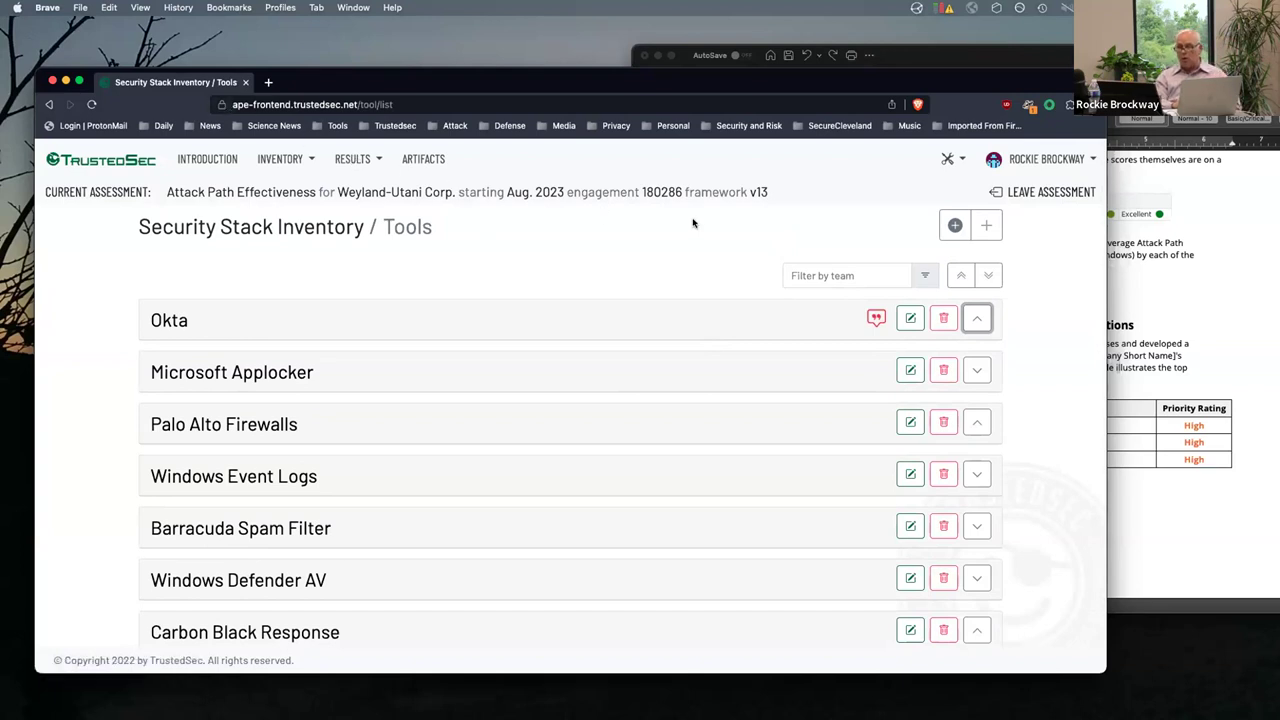
Open the Windows platform metrics and compare Detective, Either and Both coverage, plus Protective, Detective and Max effectiveness
left_click(352, 160)
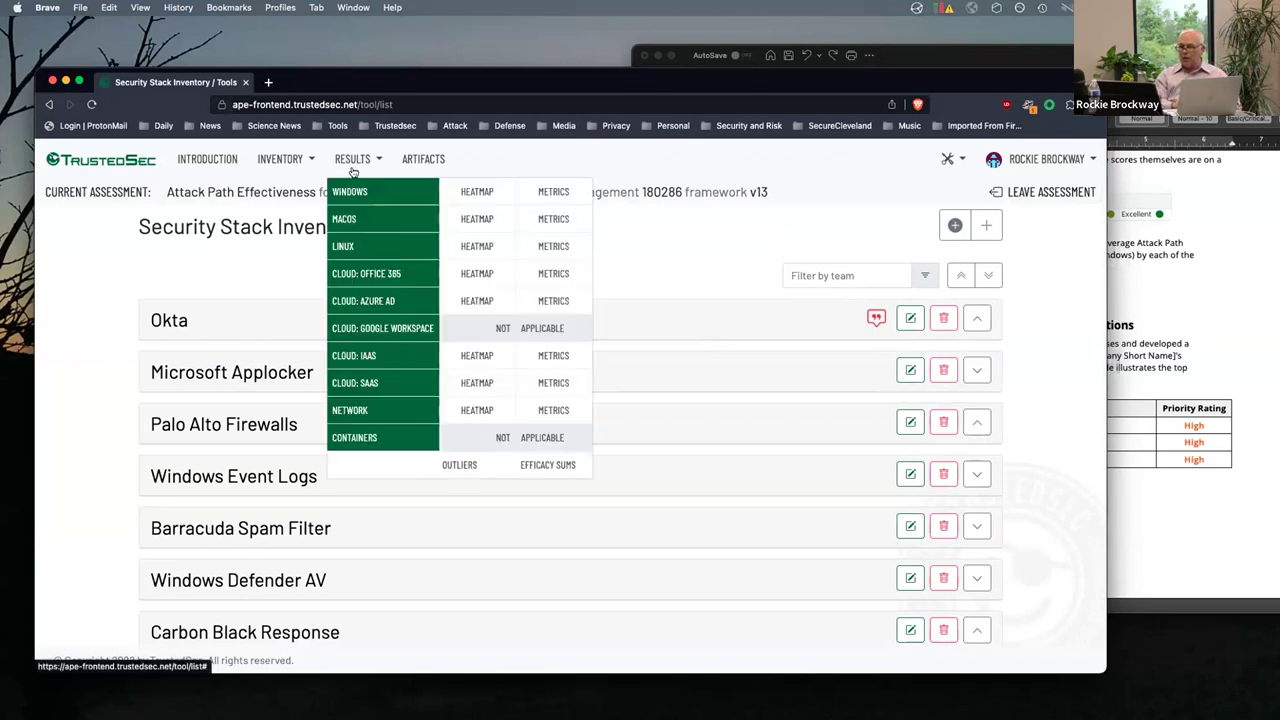
left_click(553, 192)
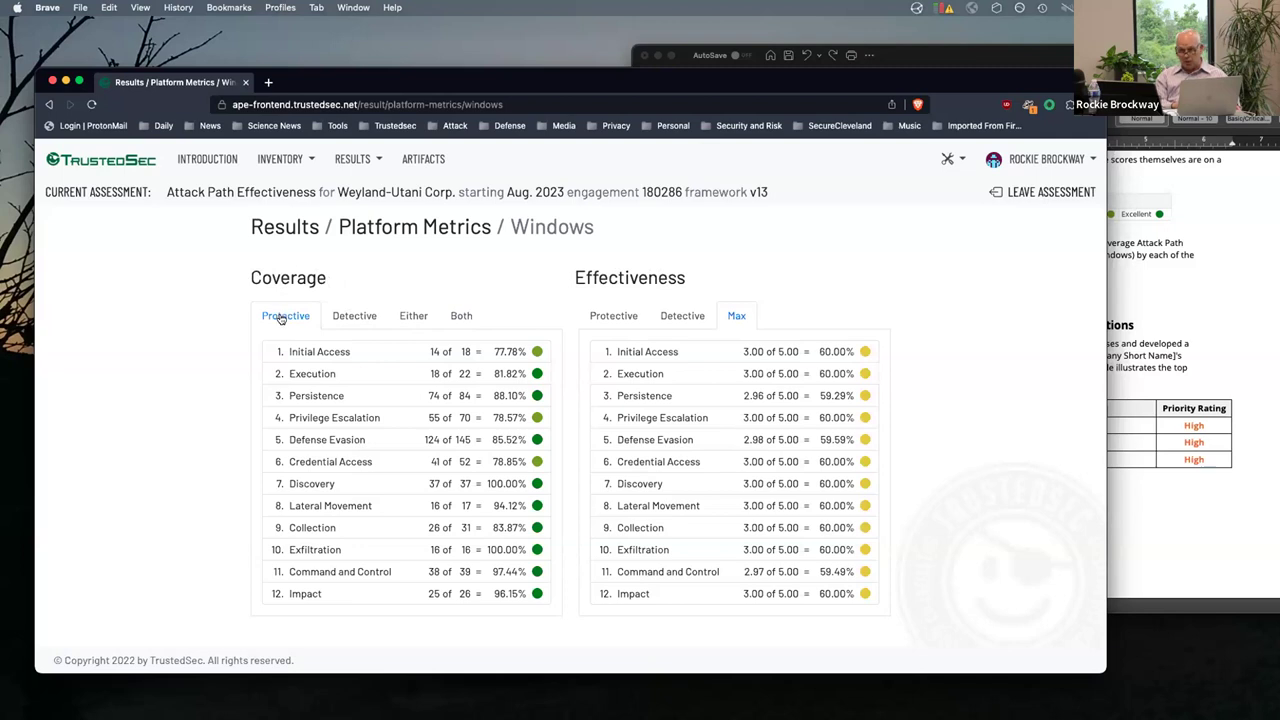
left_click(355, 316)
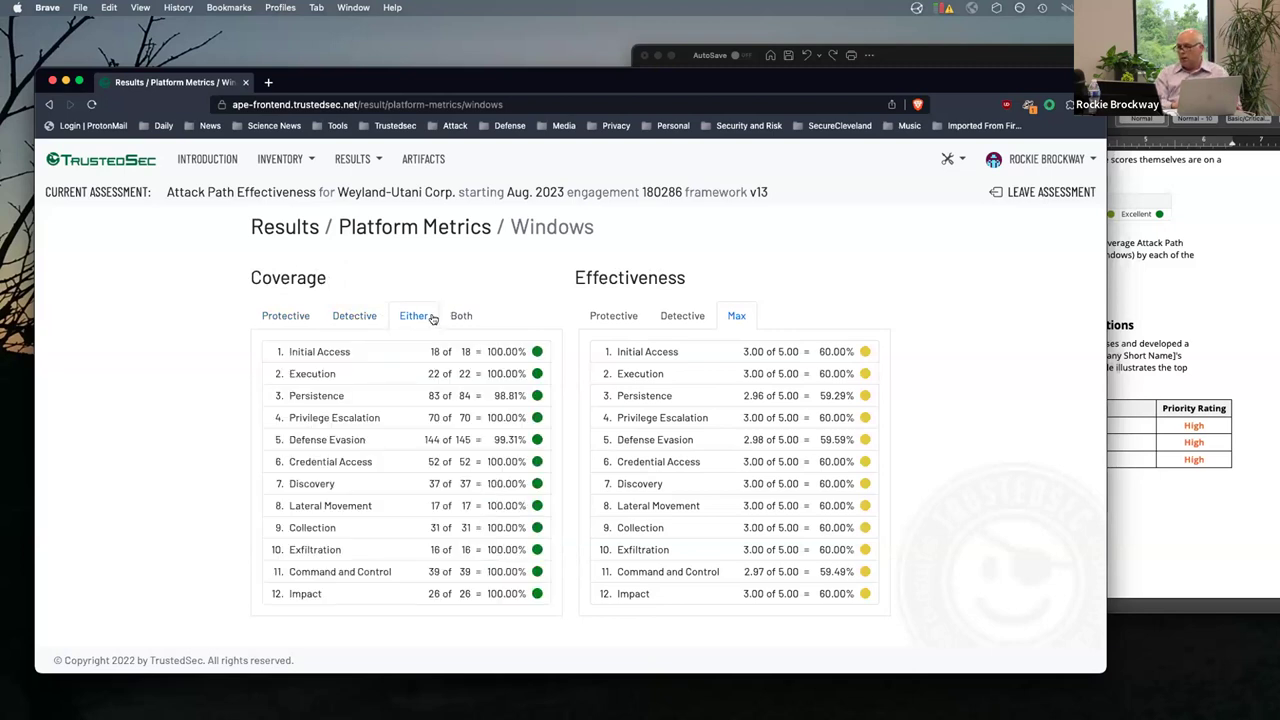
left_click(462, 316)
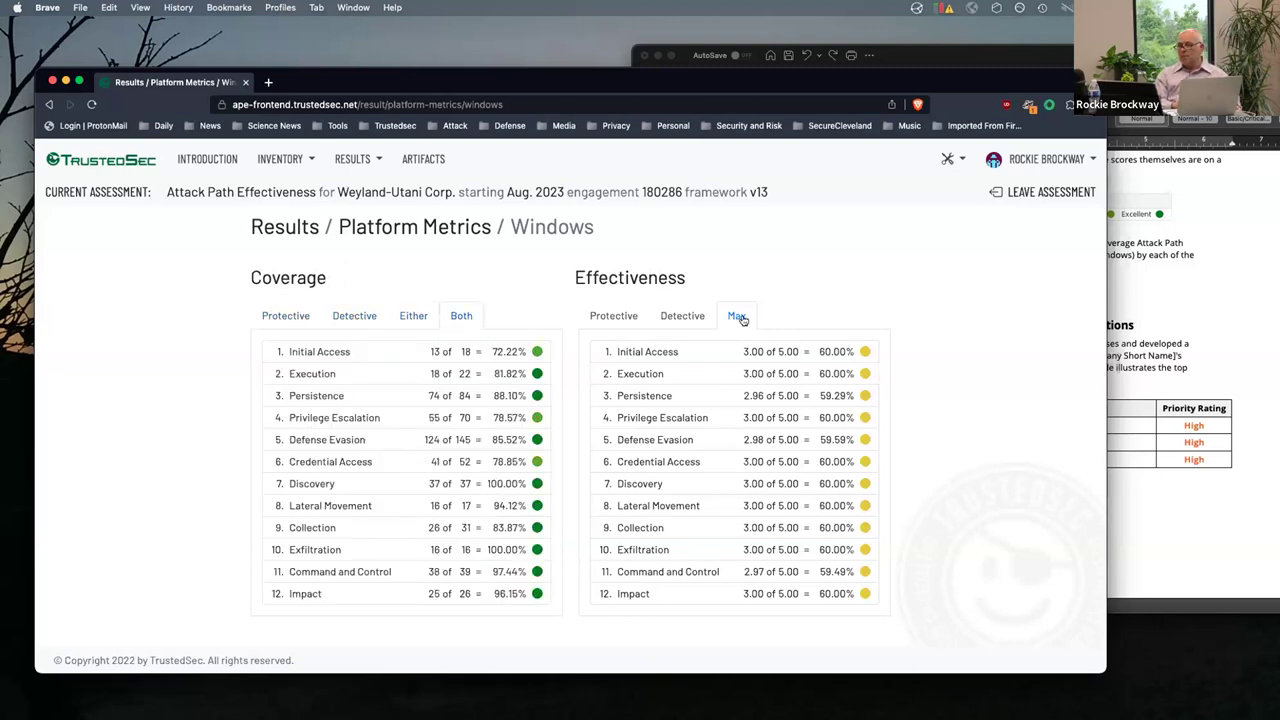
left_click(610, 319)
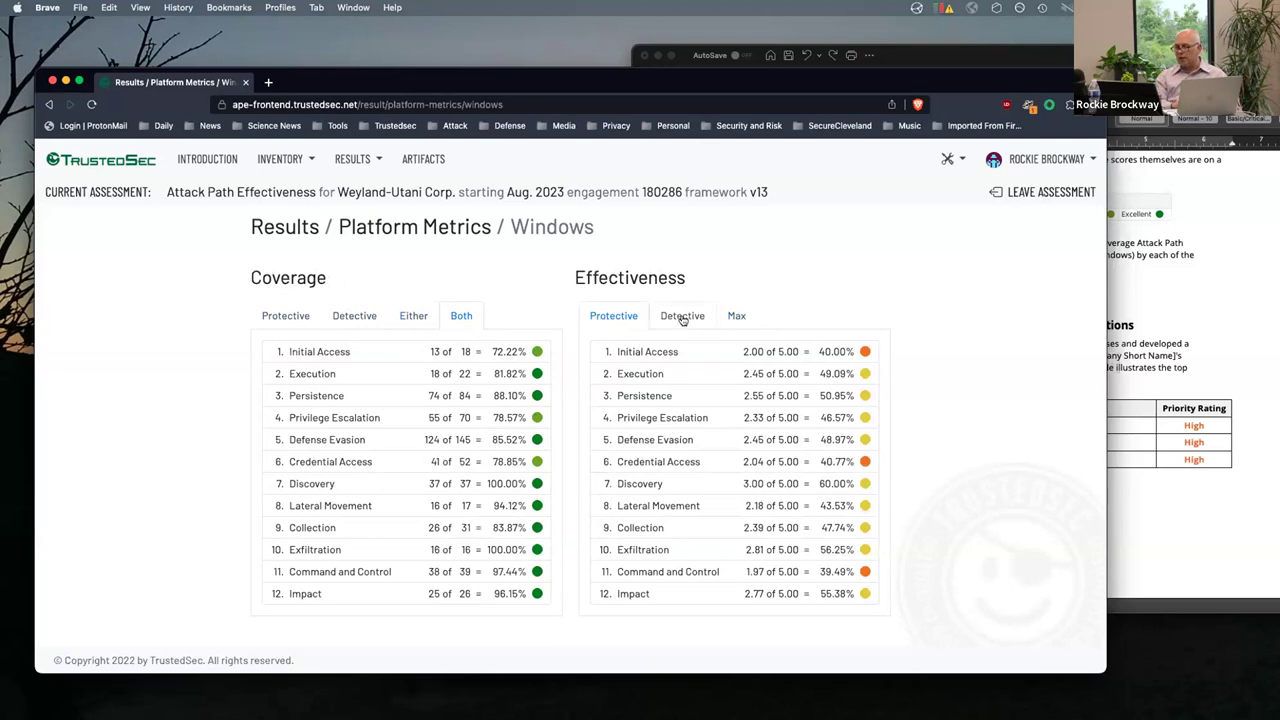
left_click(684, 317)
left_click(736, 316)
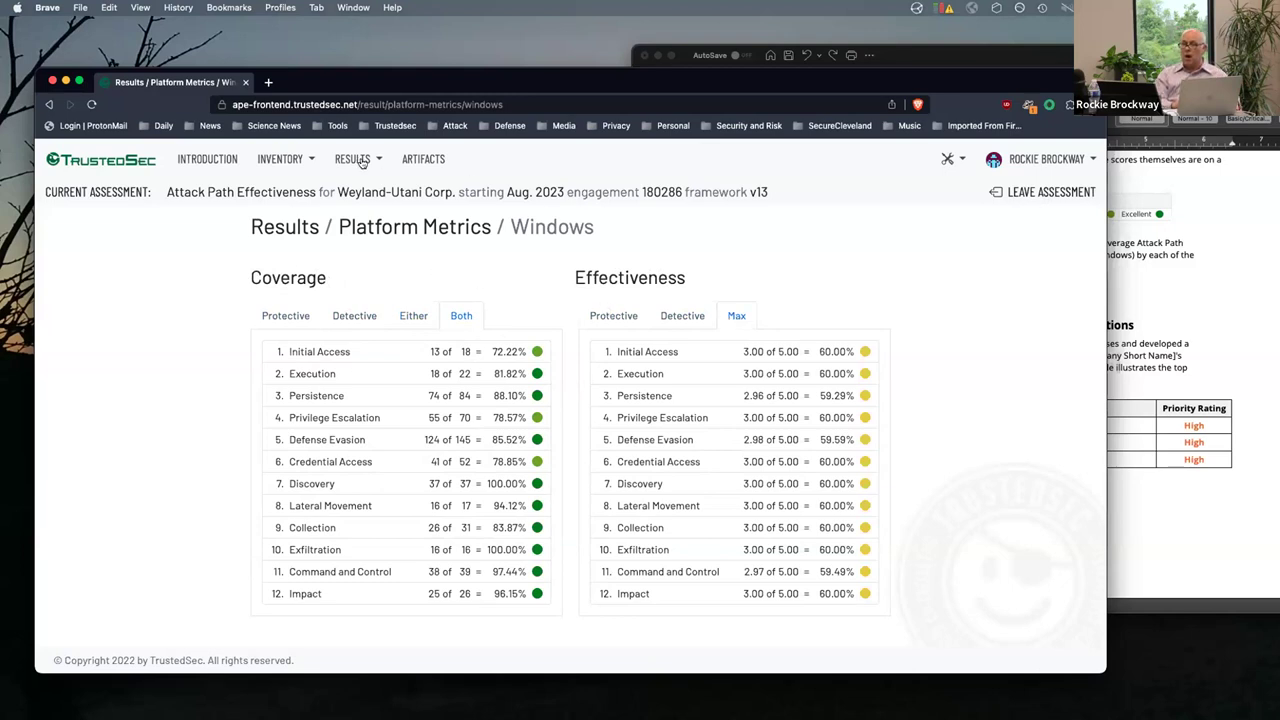
Look up the Persistence tactic from the Windows Max effectiveness metrics in MITRE ATT&CK, and close the reference page
left_click(961, 161)
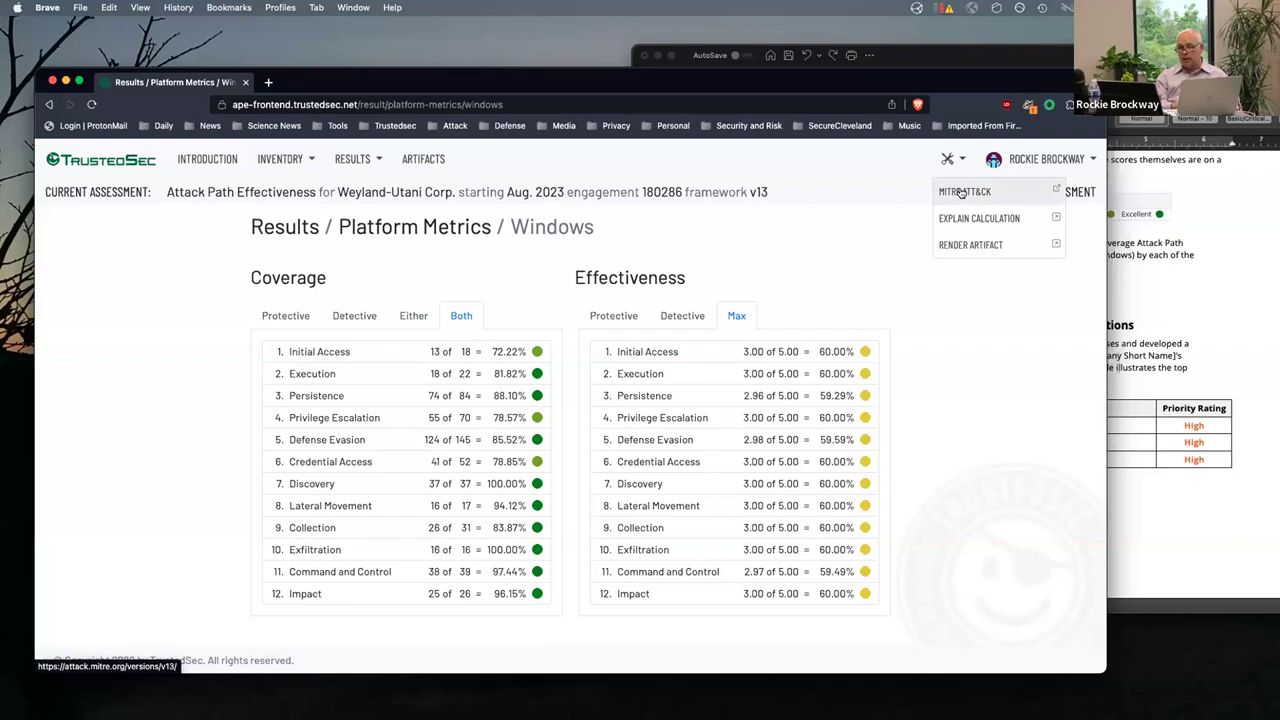
mouse_move(961, 192)
left_mouse_down()
mouse_move(851, 223)
mouse_move(962, 193)
left_mouse_up()
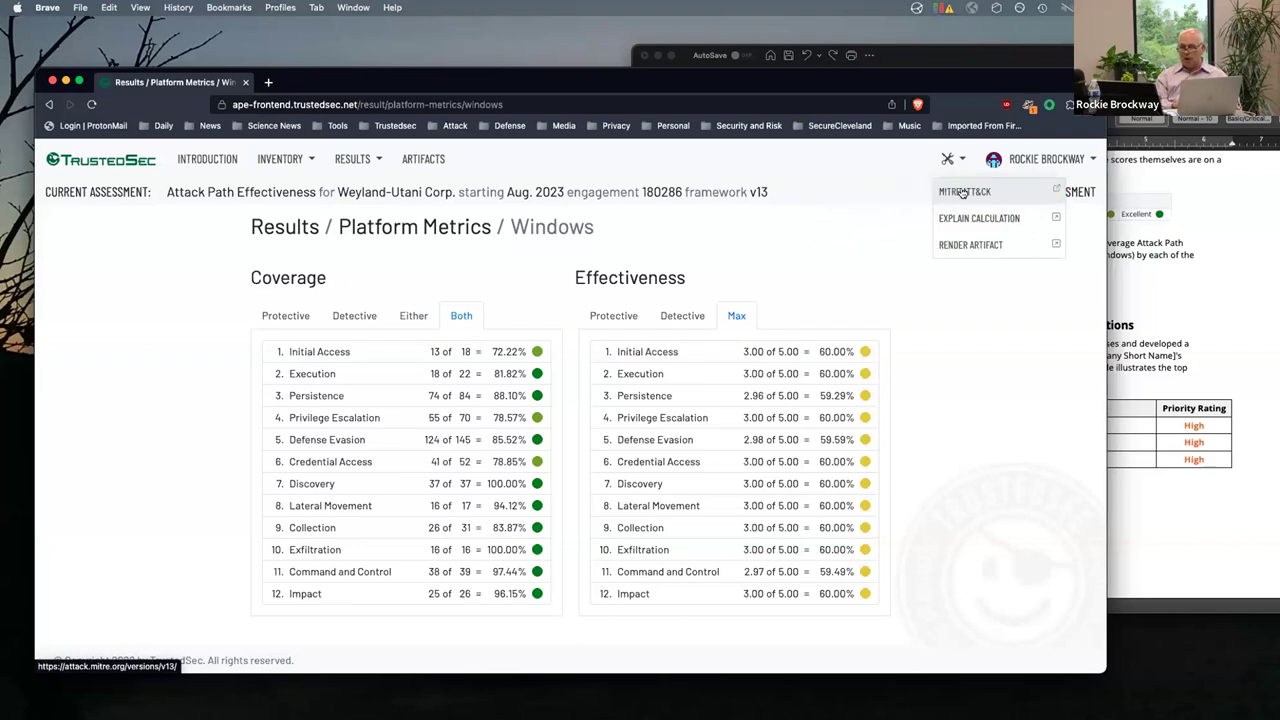
left_click(962, 192)
left_click_drag(962, 192, 634, 400)
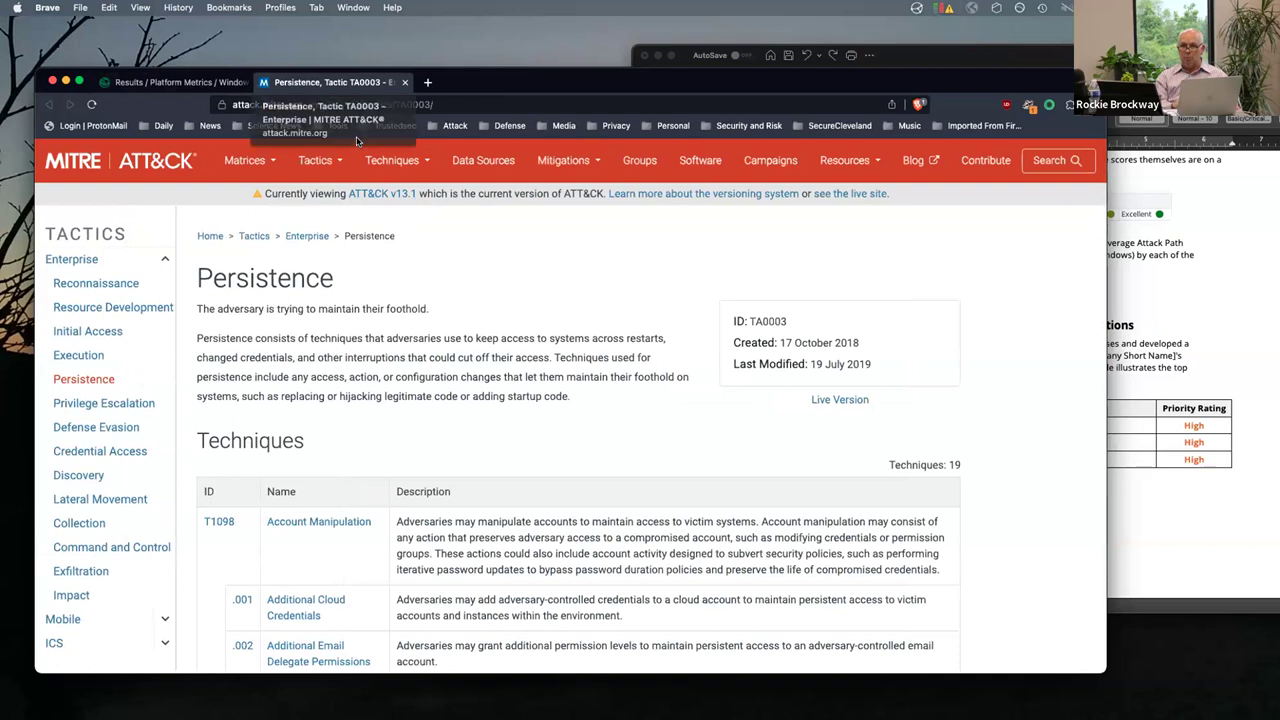
left_click(403, 82)
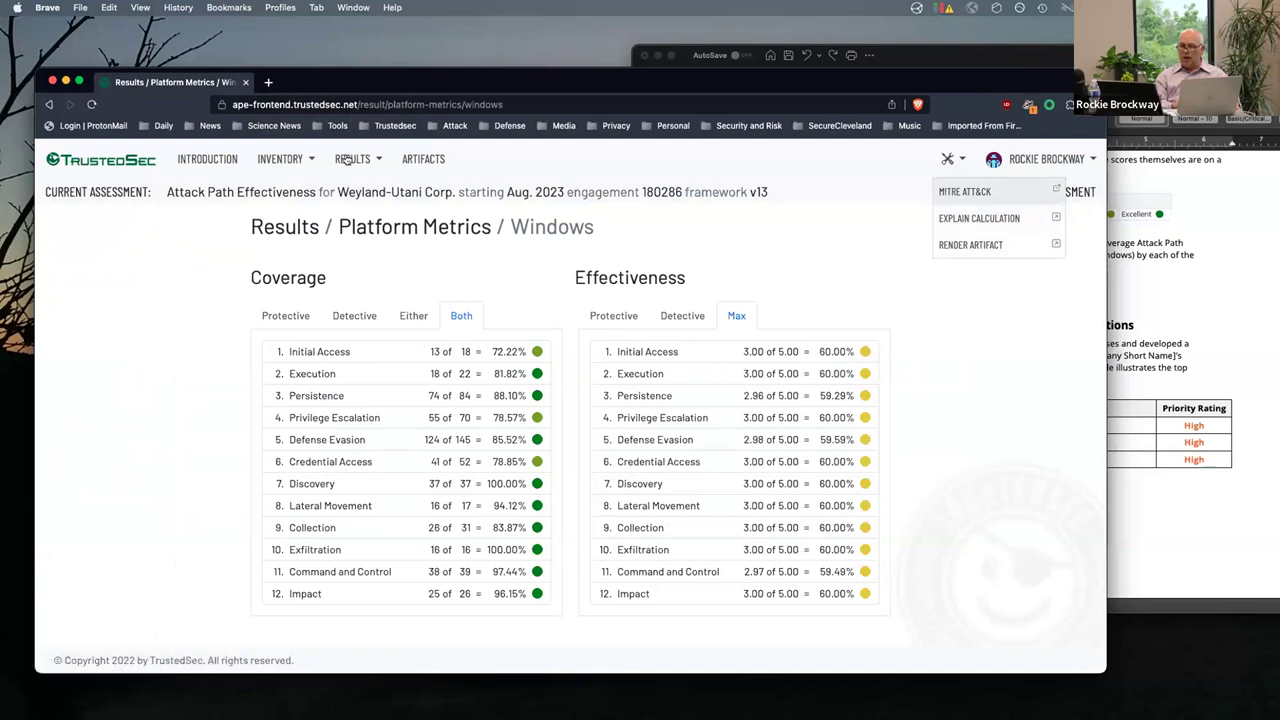
Run Explain Calculation on the Windows Max effectiveness score for Persistence and examine the reasons behind it
left_click_drag(971, 218, 627, 396)
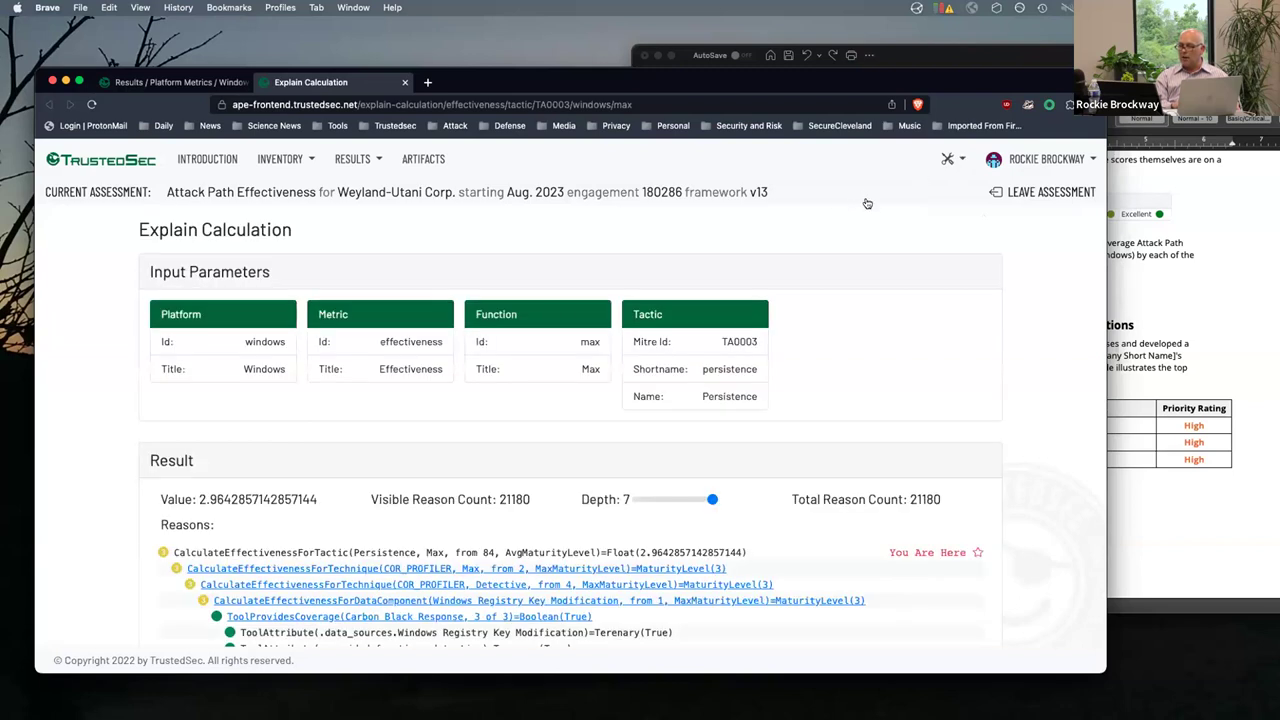
scroll(752, 302, "down", 3)
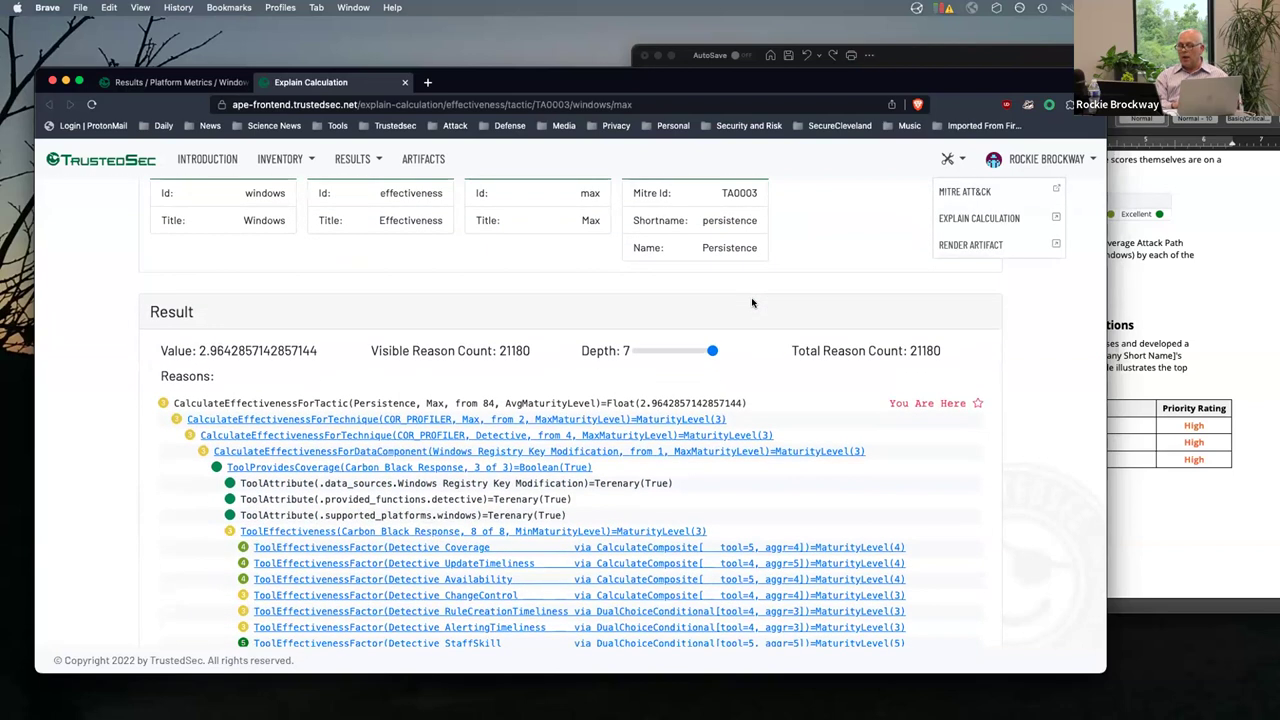
scroll(445, 450, "down", 2)
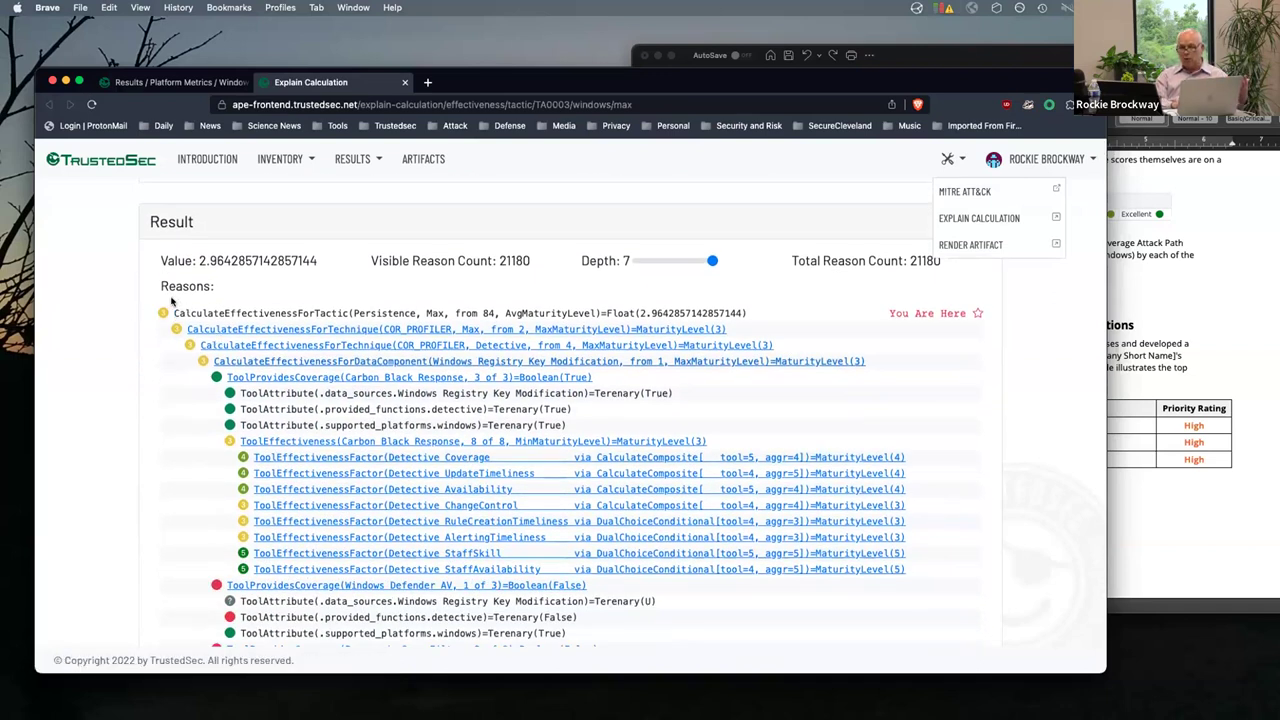
scroll(294, 457, "down", 2)
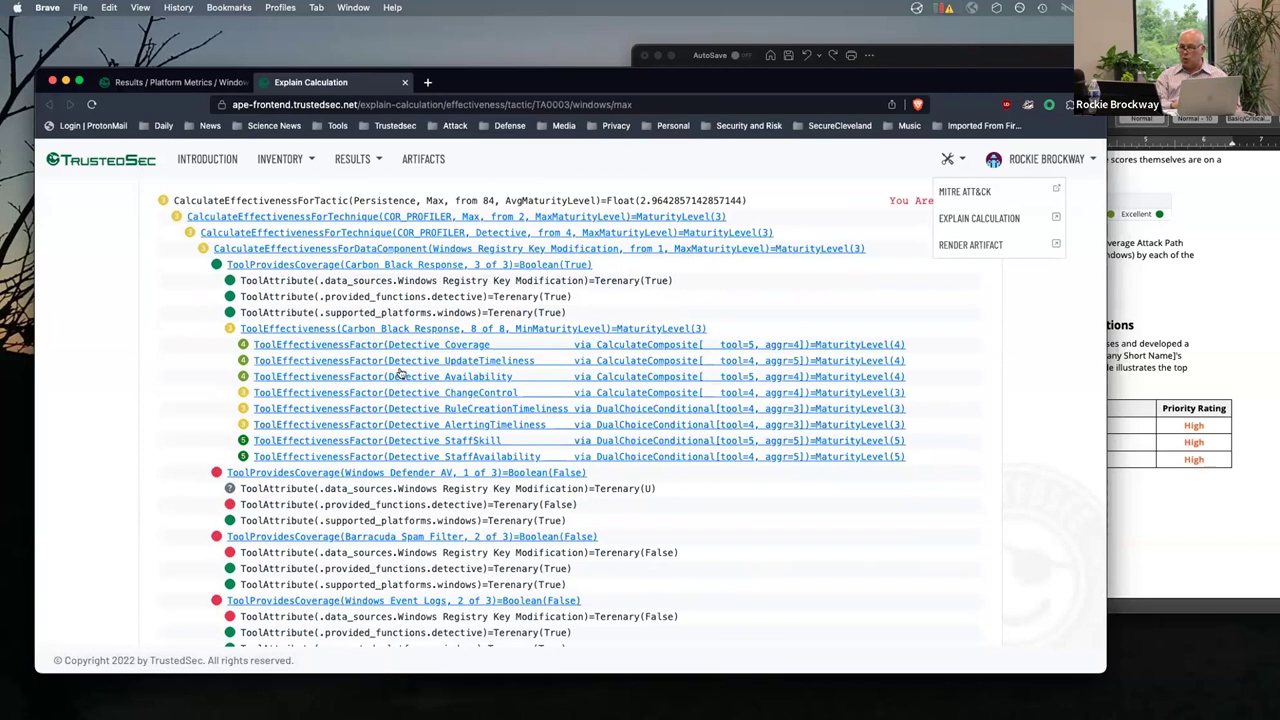
scroll(398, 463, "down", 2)
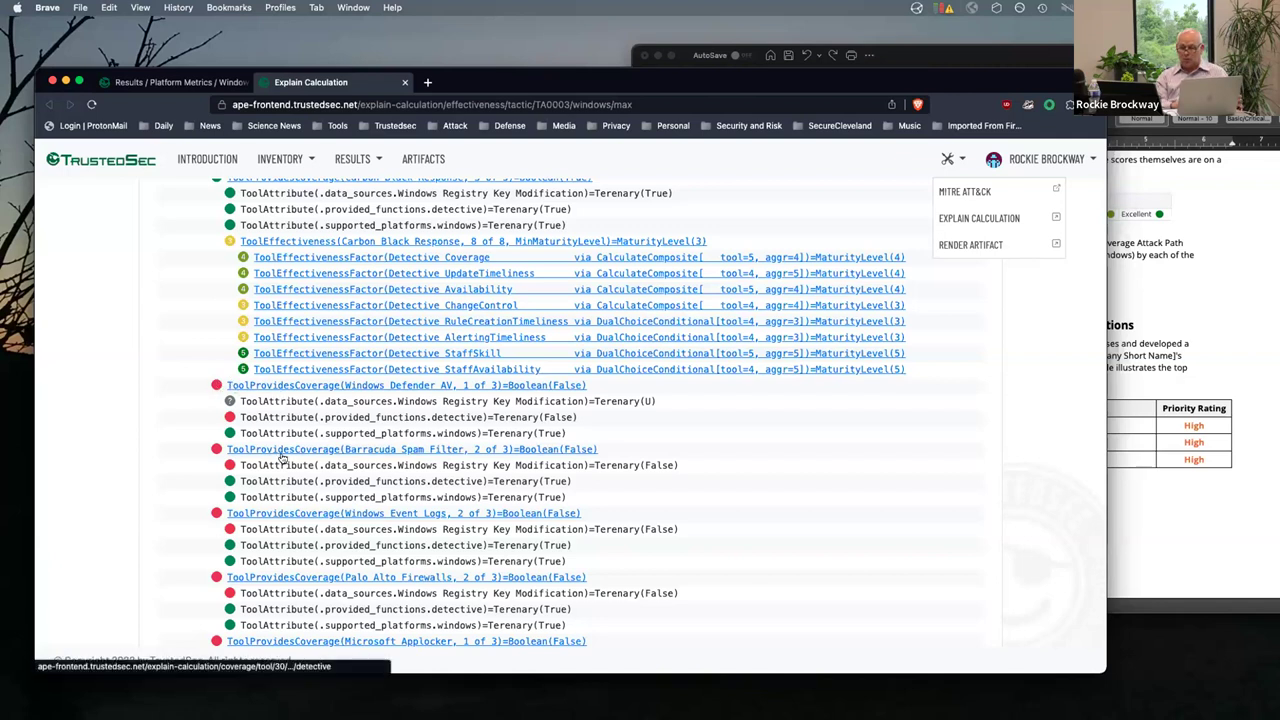
scroll(282, 457, "up", 5)
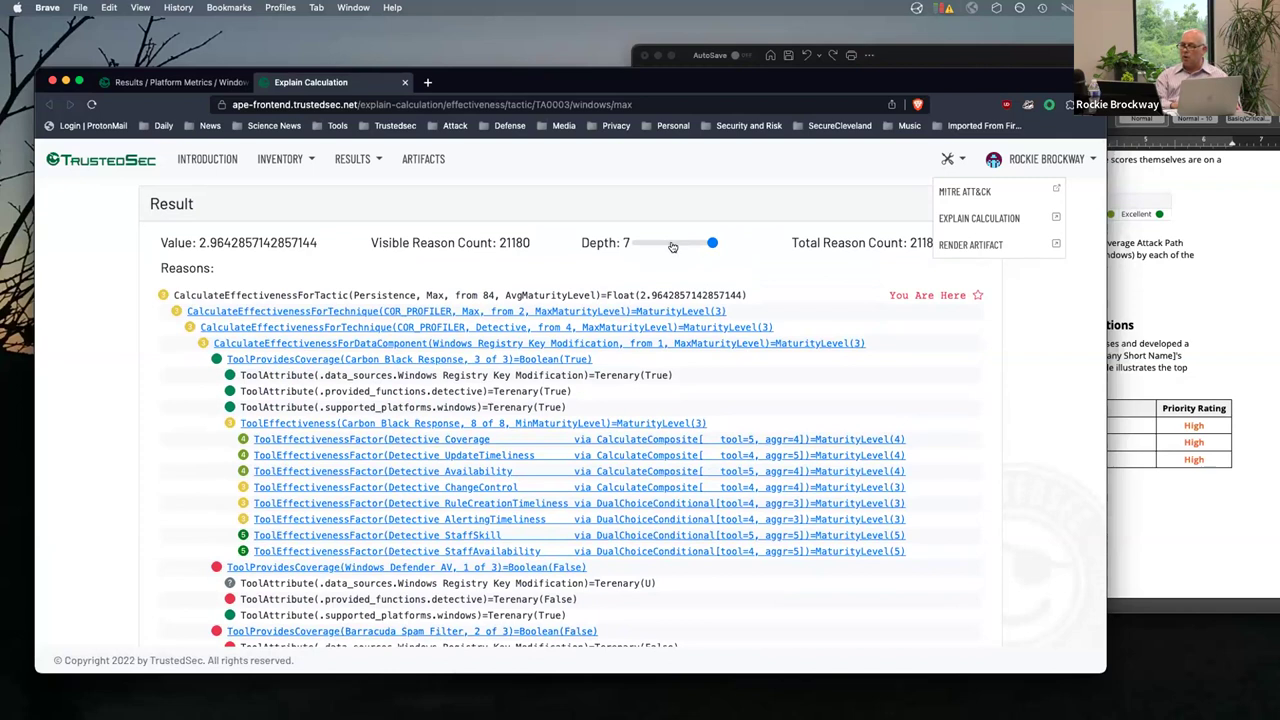
Reduce the depth of the Persistence calculation reasons step by step to 1, and raise it to 4
left_click_drag(712, 243, 665, 246)
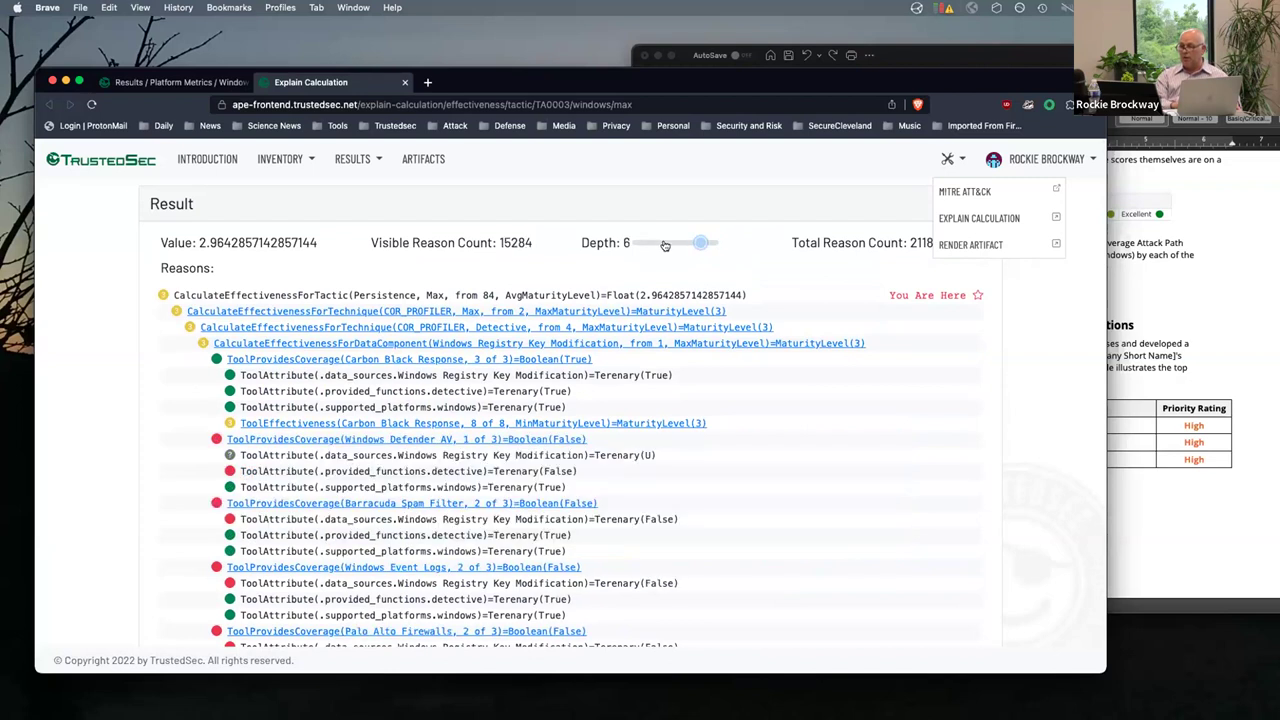
left_click(664, 245)
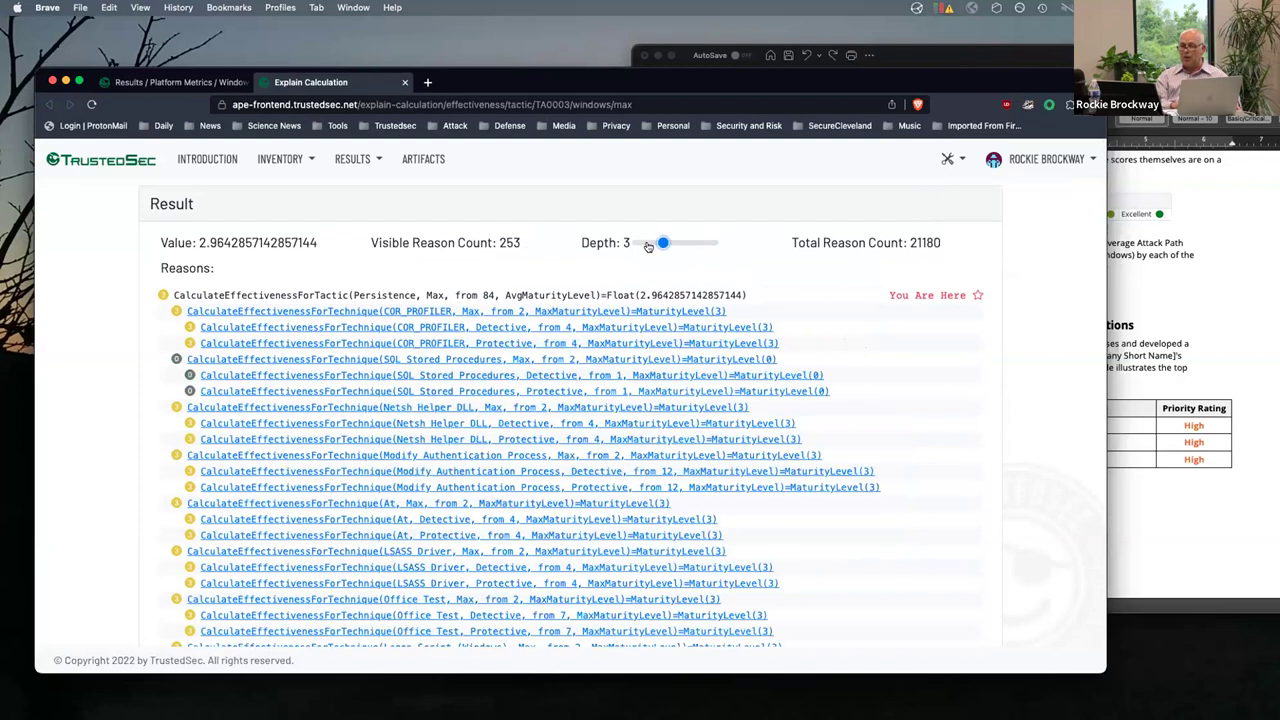
left_click(648, 245)
left_click(638, 246)
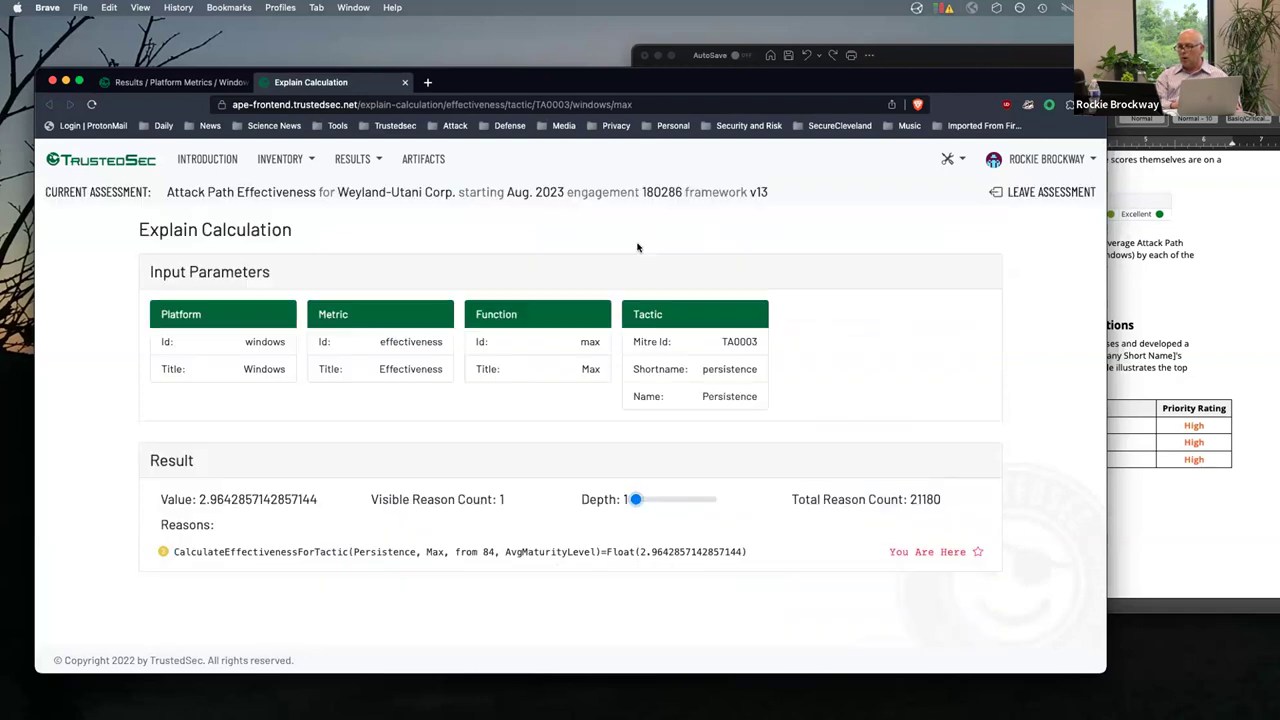
left_click(677, 500)
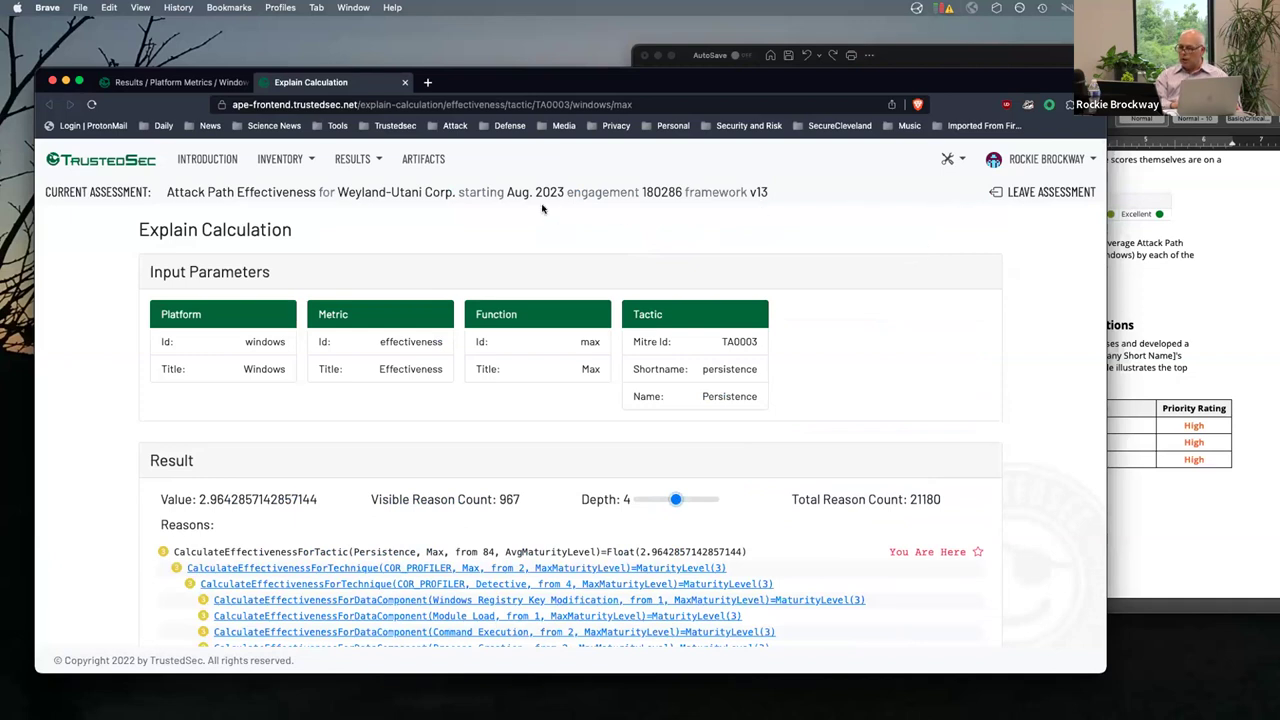
Open the Windows platform heatmap and review the Protective coverage and effectiveness of each tactic
left_click(355, 162)
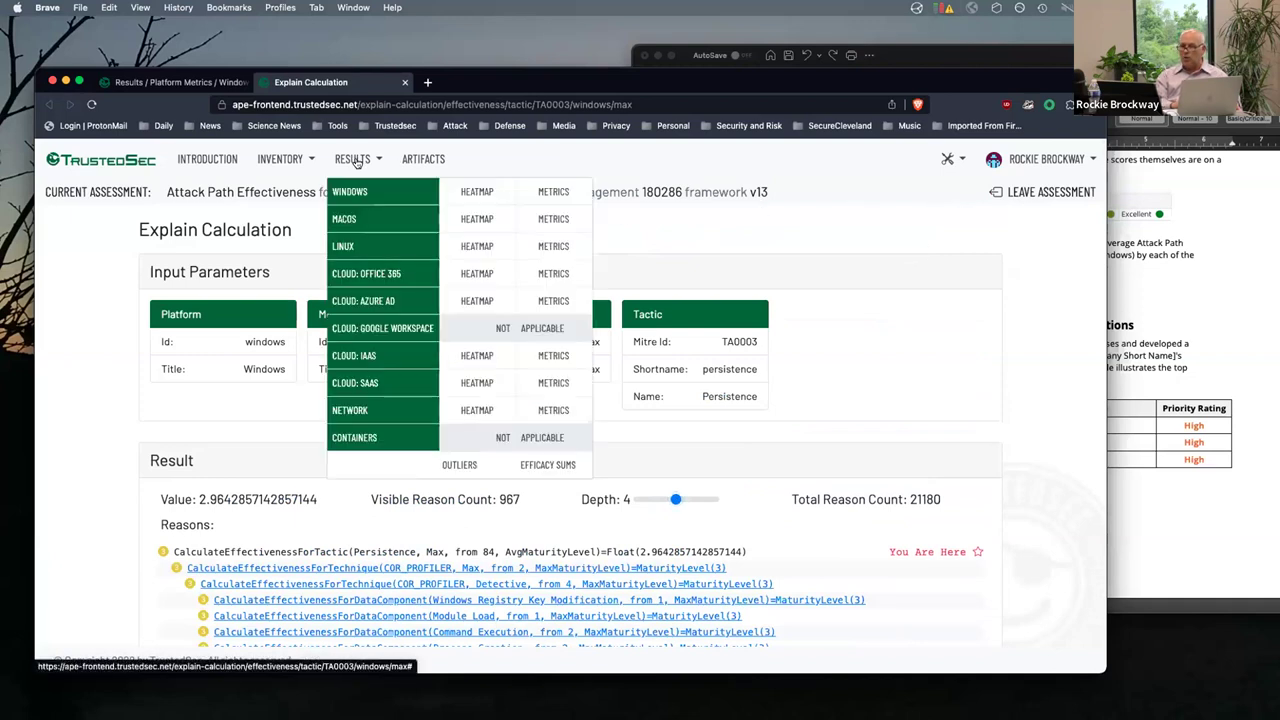
left_click(477, 193)
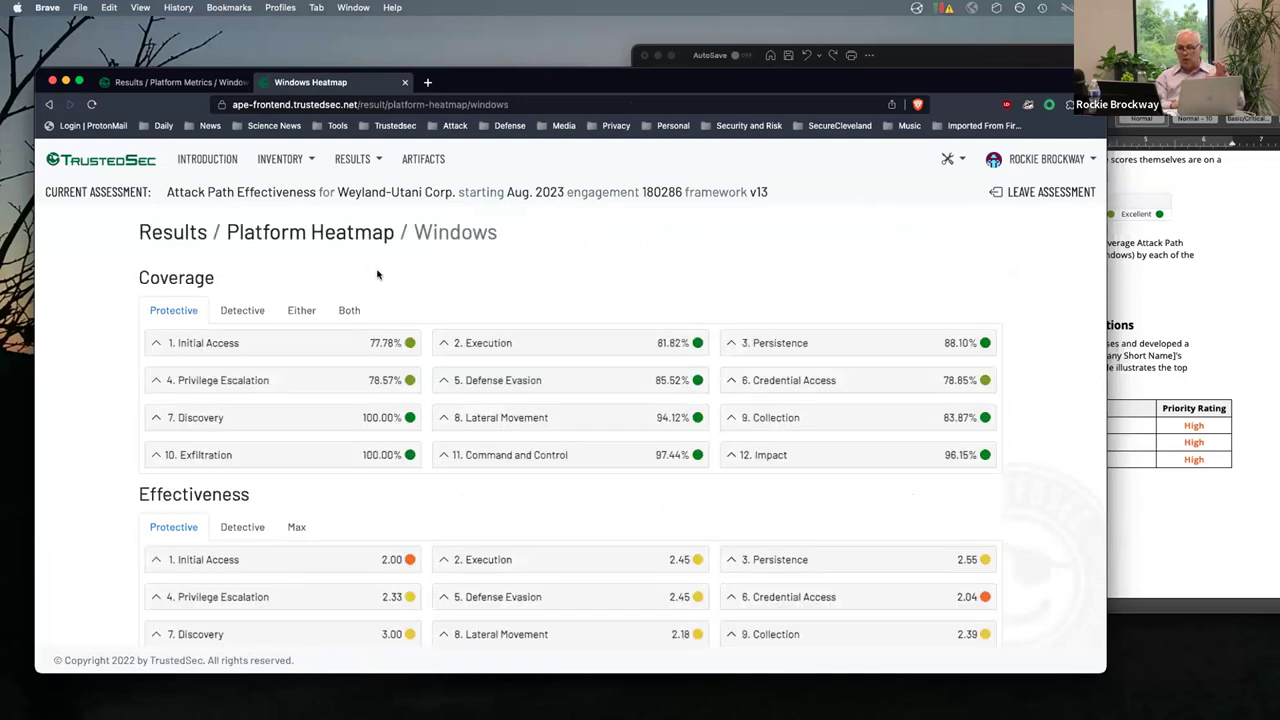
scroll(570, 380, "down", 1)
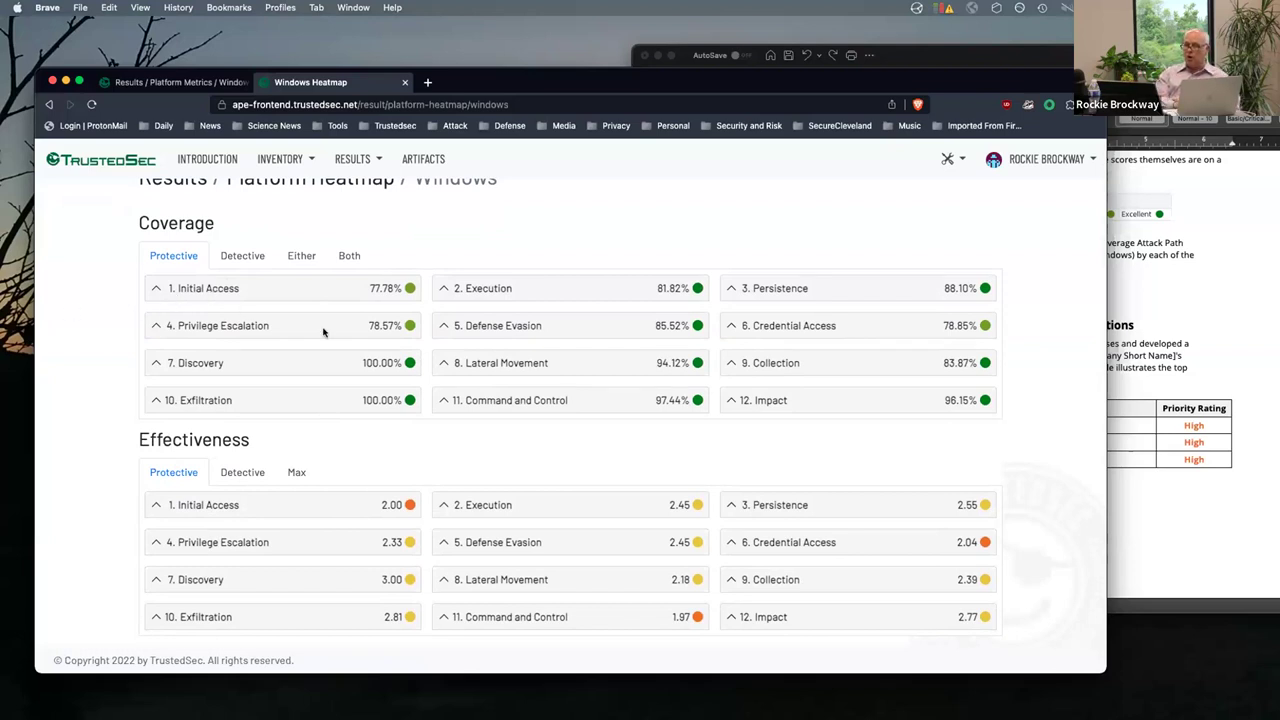
Expand Defense Evasion under Protective coverage, check technique coverage including Parent PID Spoofing, and collapse the tactic
left_click(447, 327)
scroll(549, 495, "down", 4)
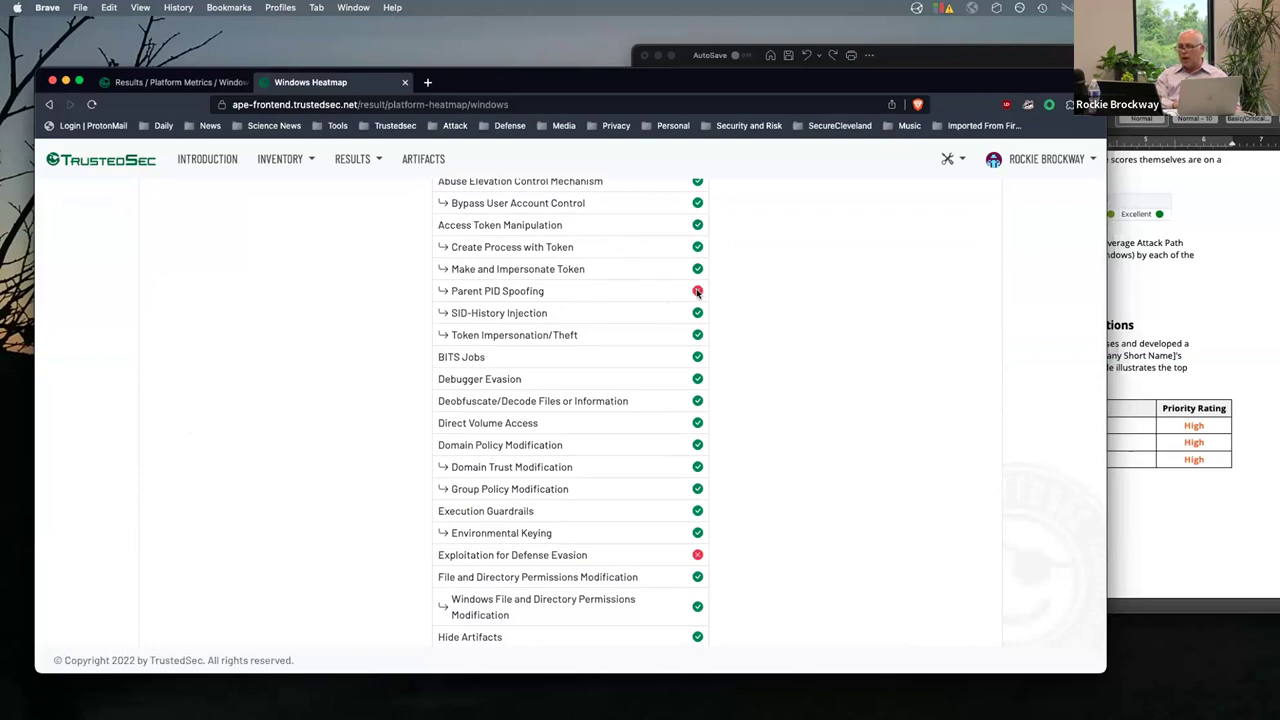
mouse_move(697, 291)
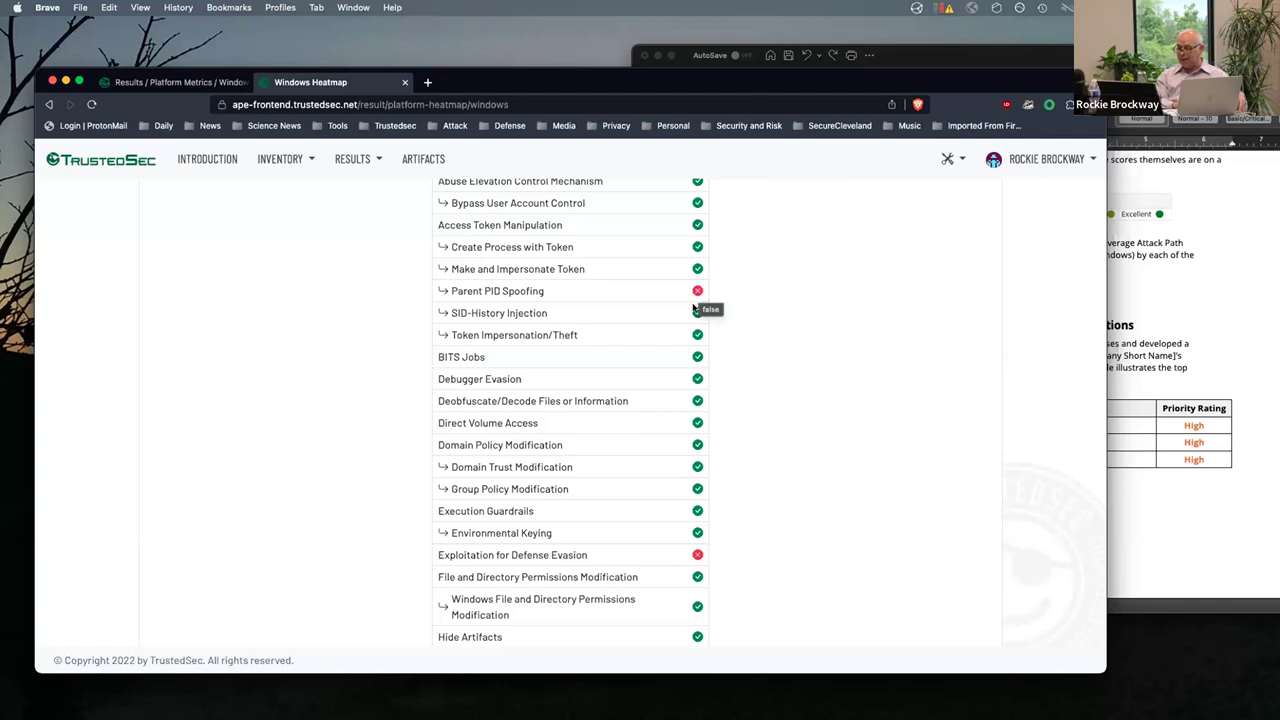
scroll(647, 488, "down", 3)
scroll(647, 488, "up", 7)
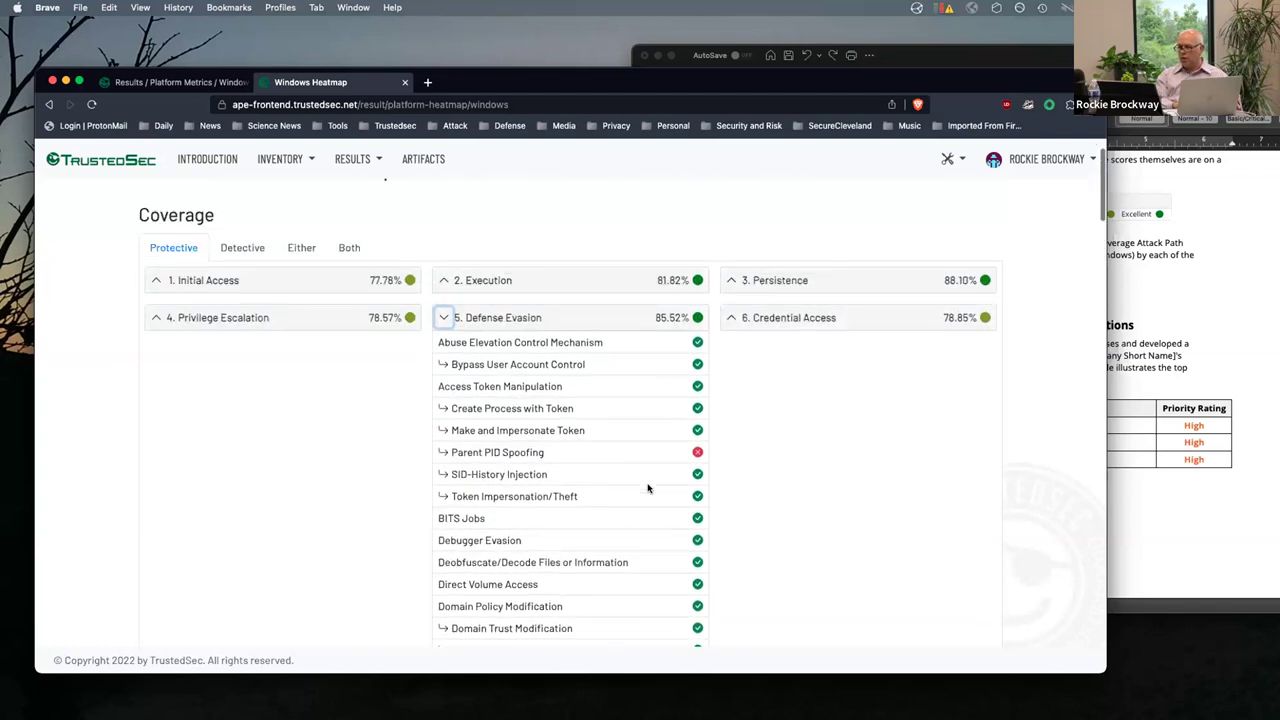
left_click(442, 370)
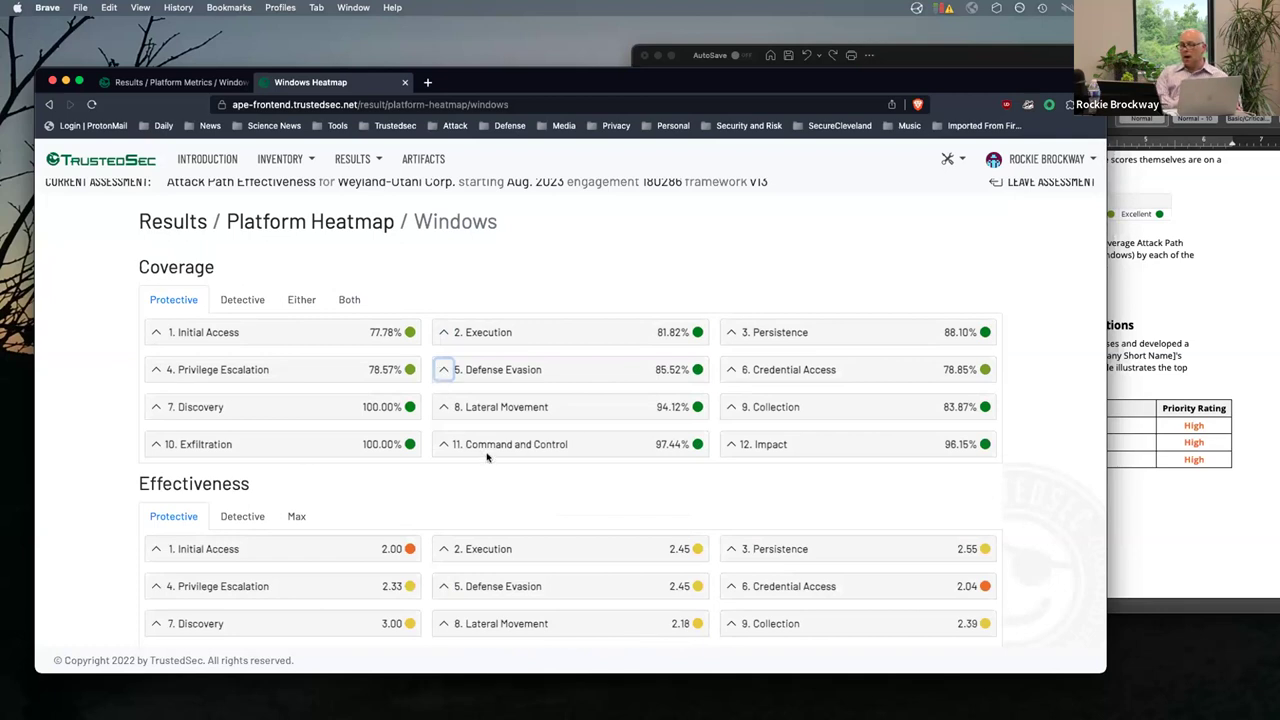
Expand Command and Control under Protective effectiveness and review the scores of its techniques
scroll(488, 458, "down", 2)
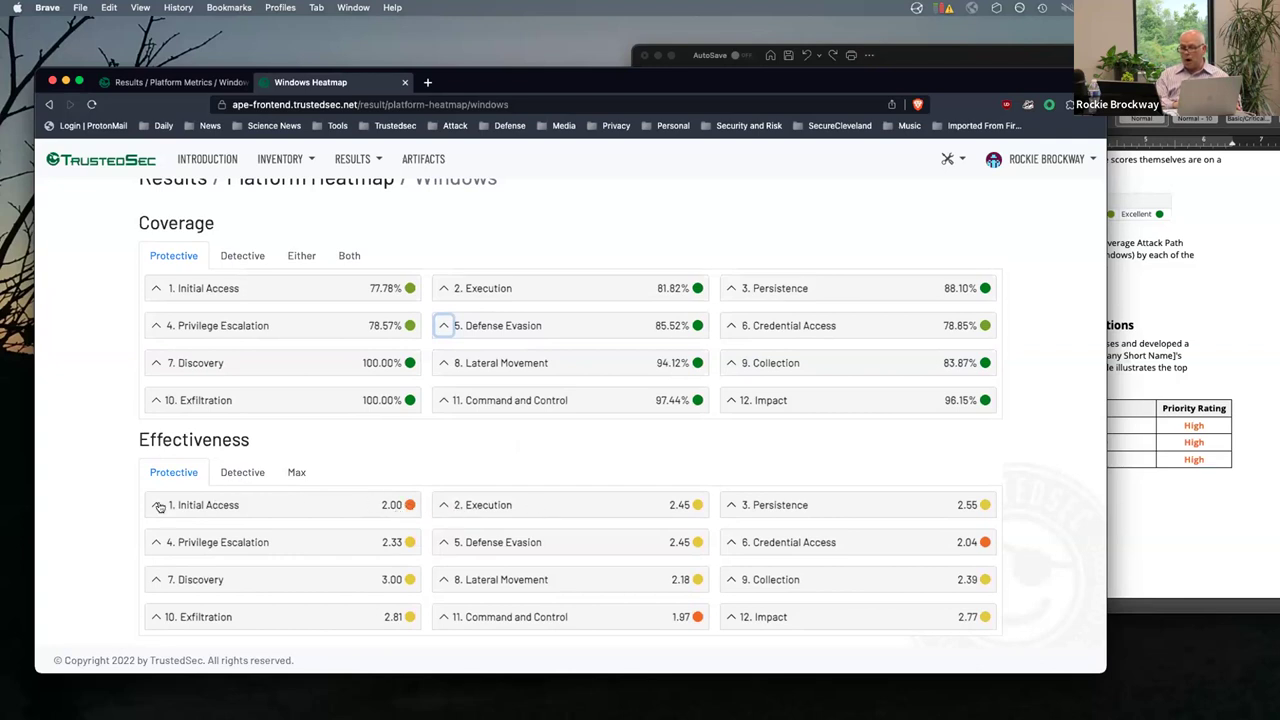
left_click(441, 617)
scroll(584, 606, "down", 5)
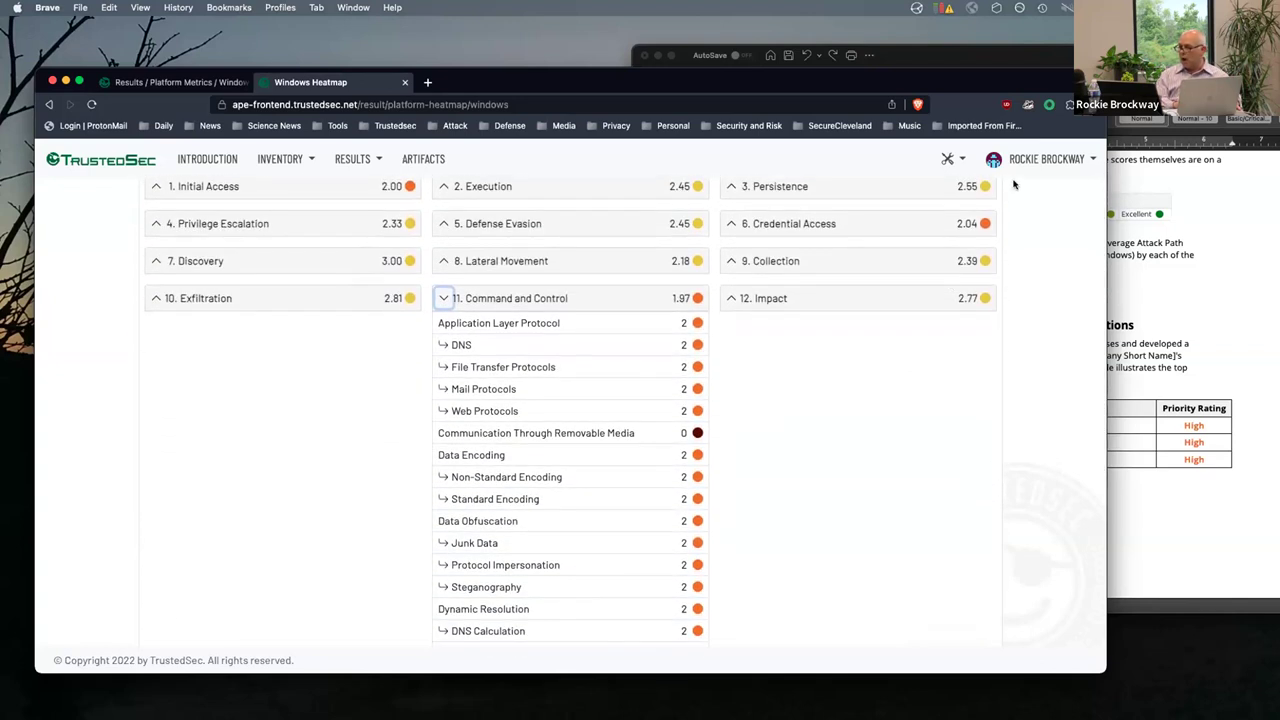
Run Explain Calculation on Non-Standard Encoding's Protective effectiveness and compare the factors for Barracuda Spam Filter and Palo Alto Firewalls
left_click(962, 160)
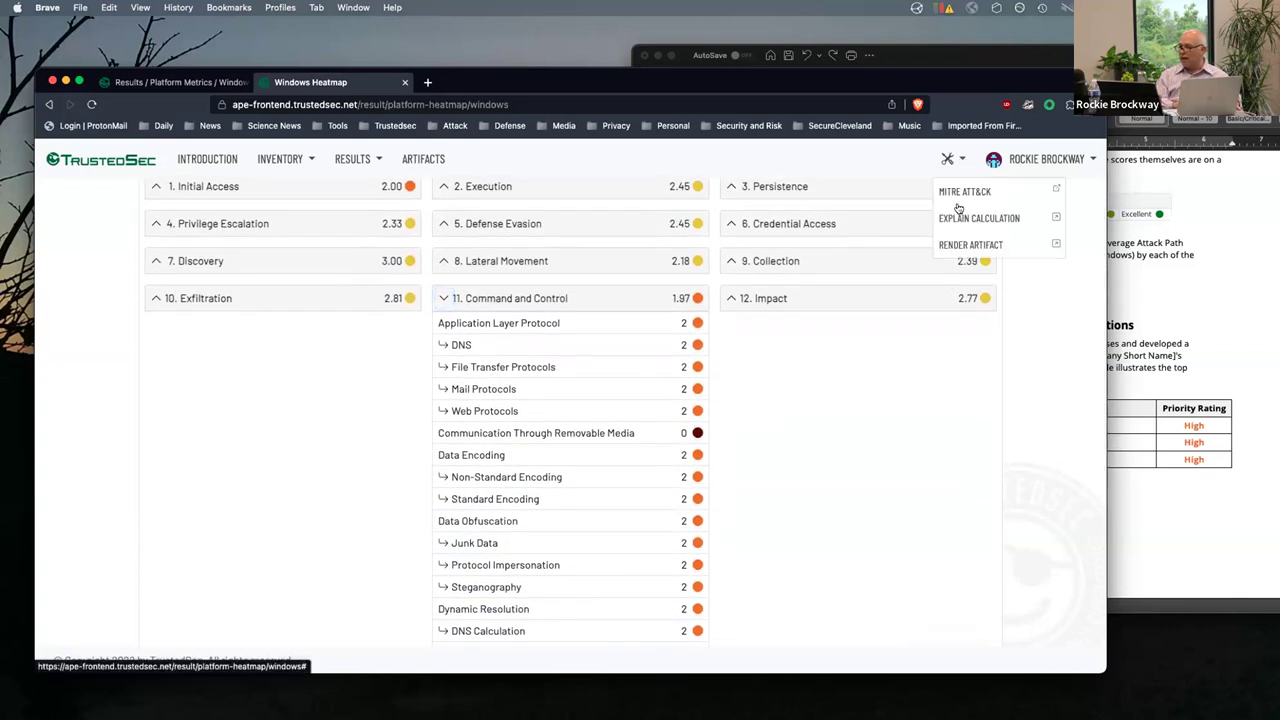
left_click_drag(961, 220, 523, 483)
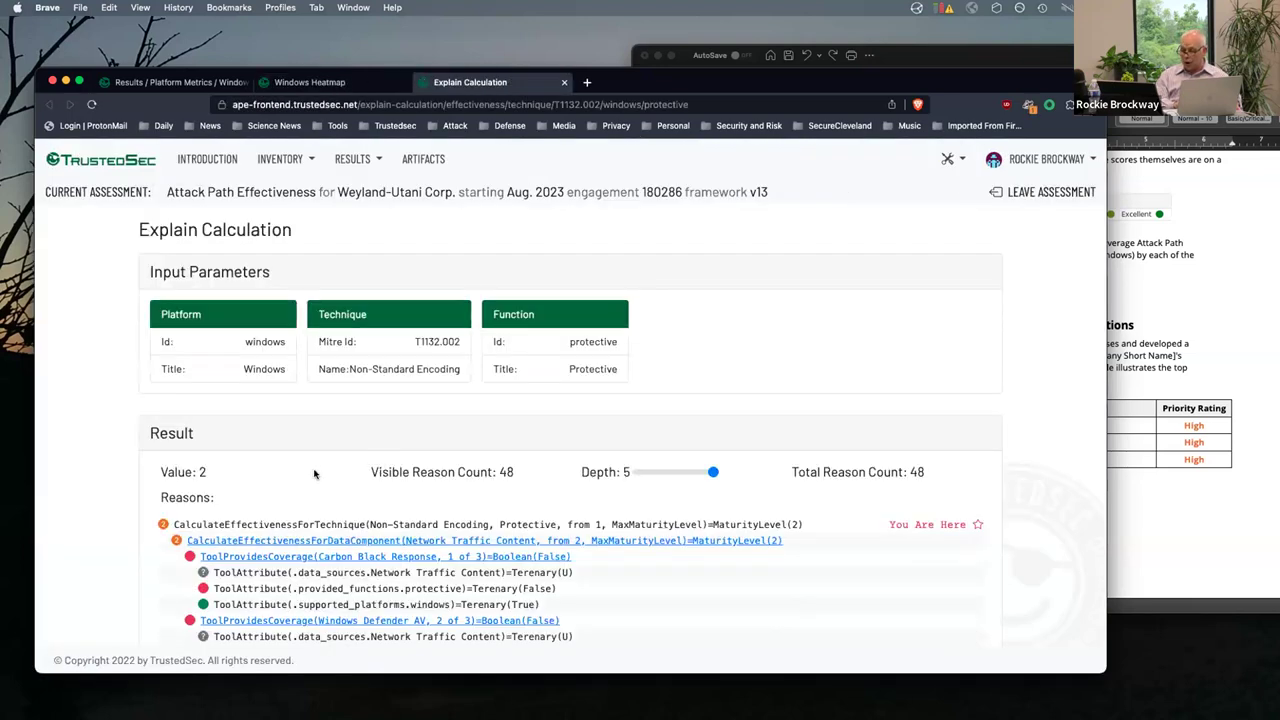
scroll(291, 478, "down", 5)
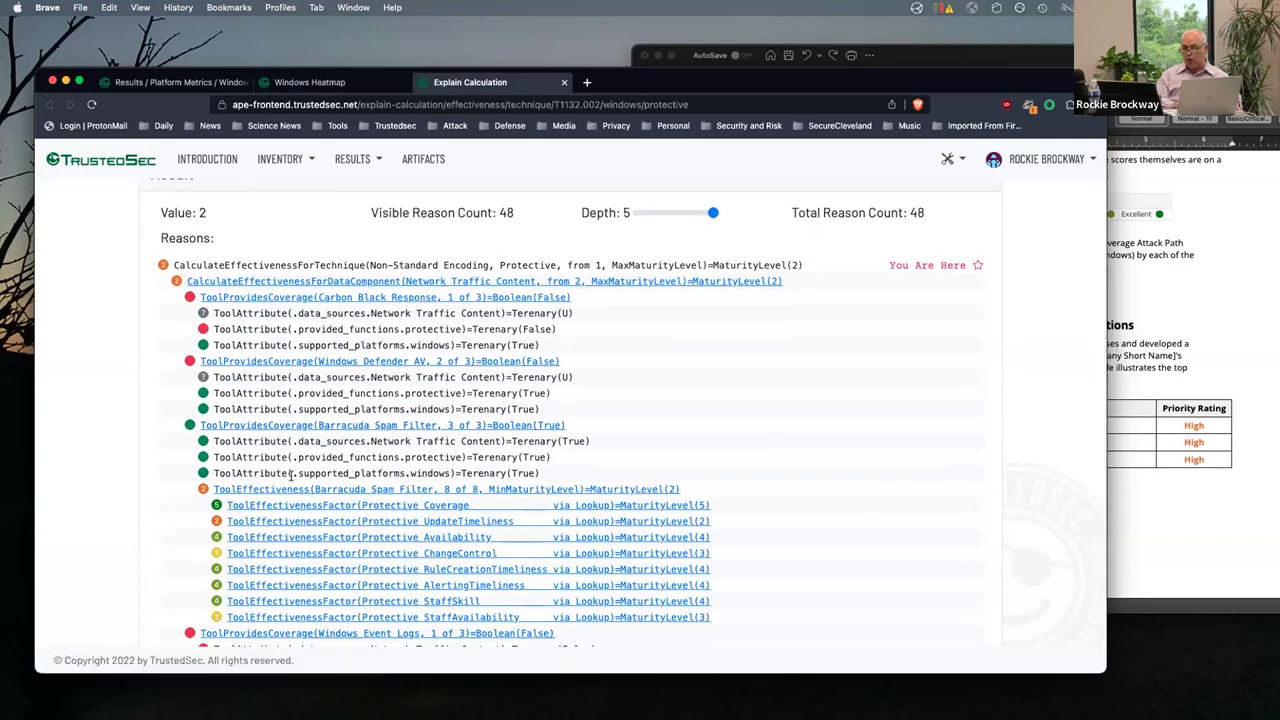
scroll(291, 478, "down", 1)
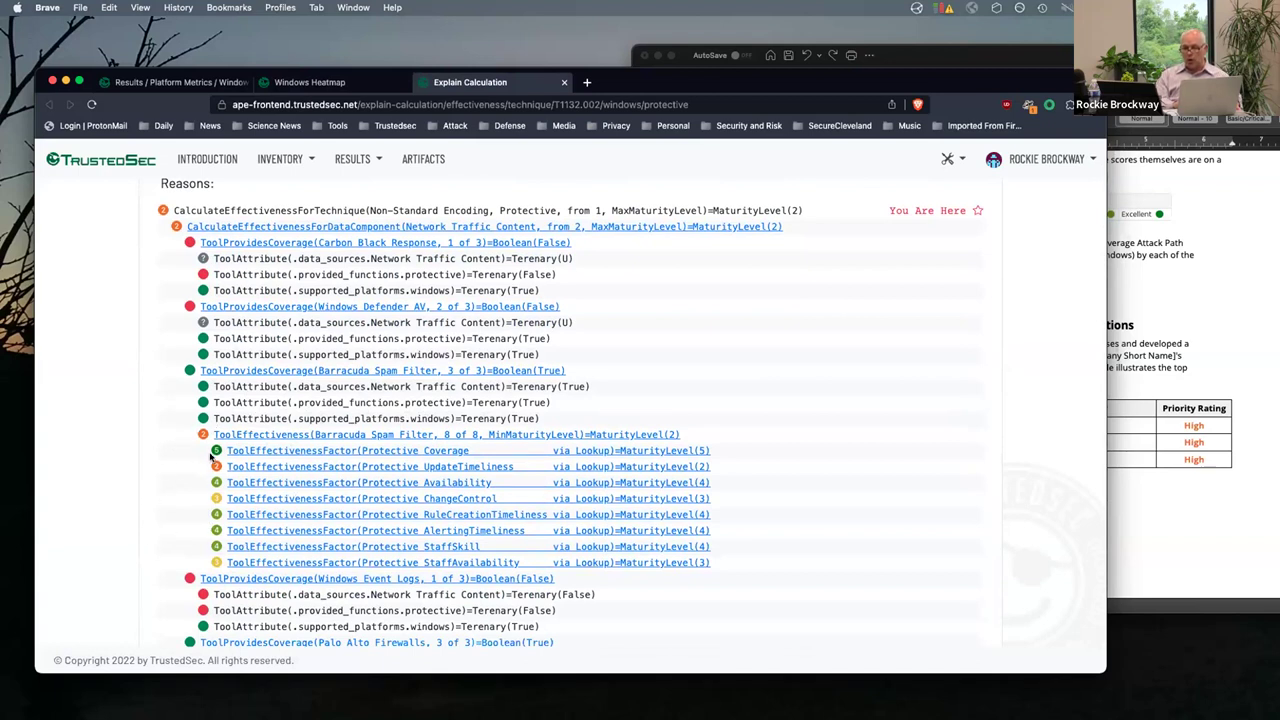
scroll(212, 456, "down", 10)
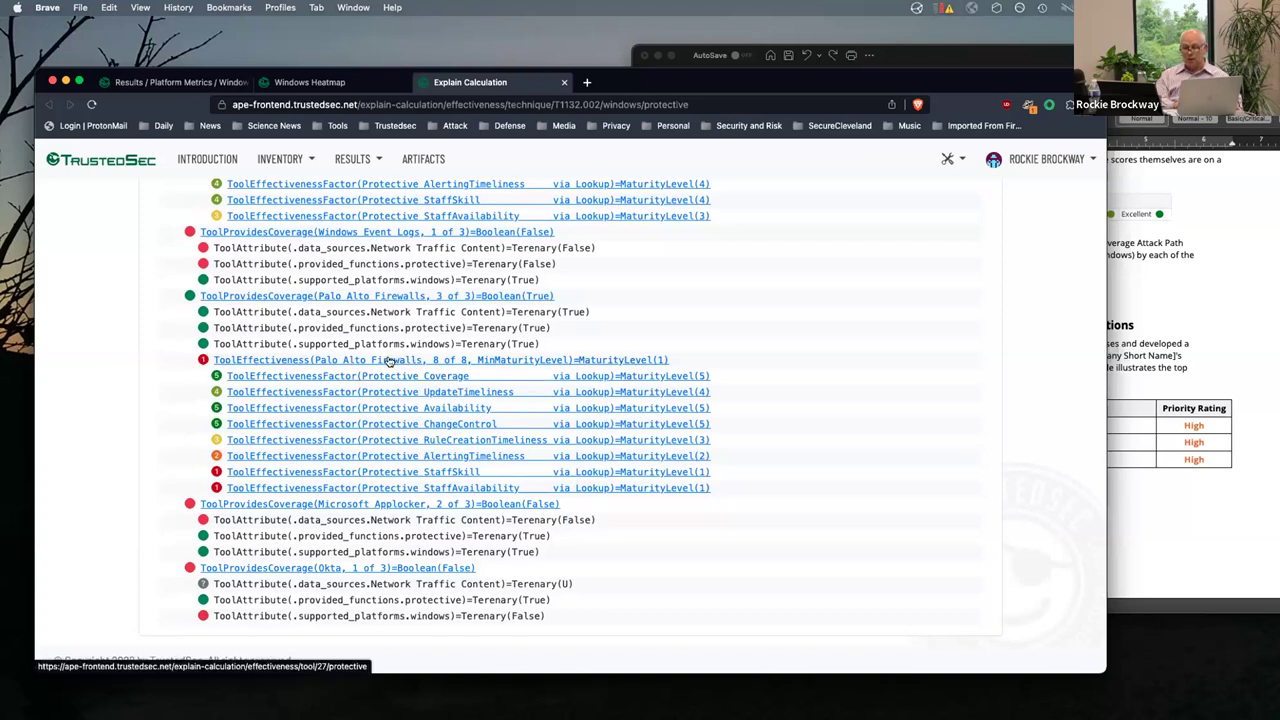
scroll(390, 361, "up", 3)
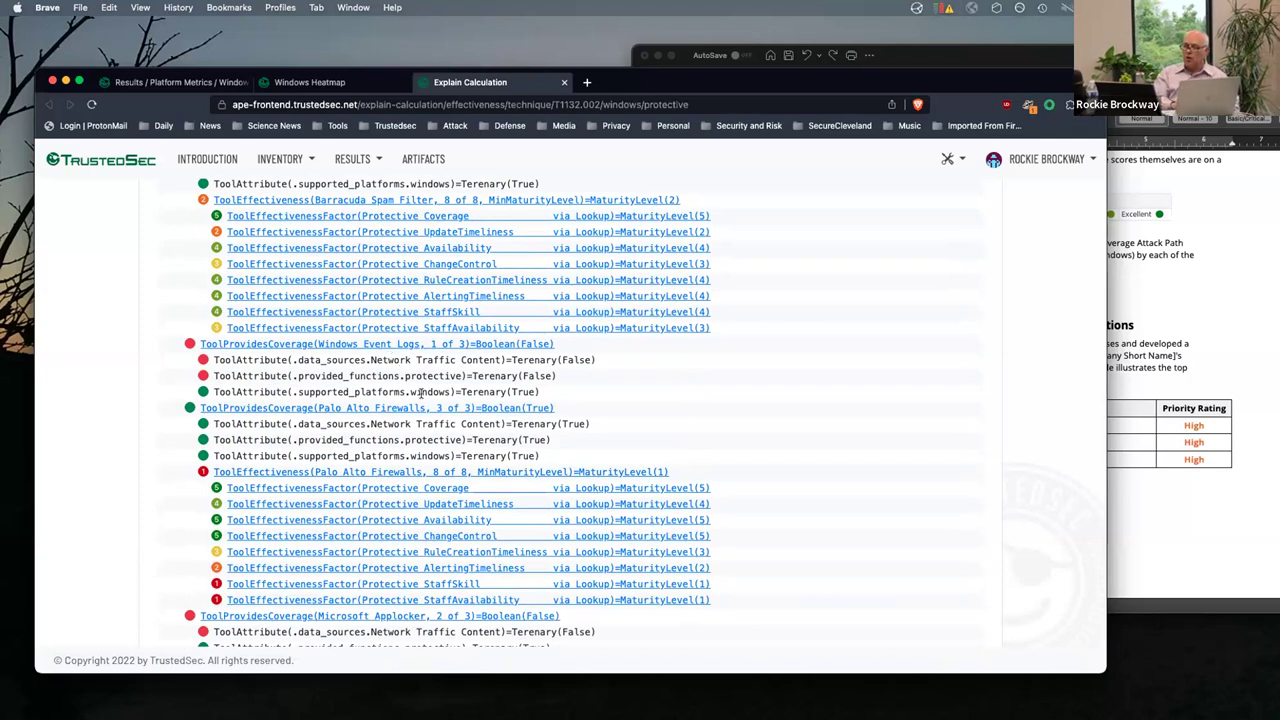
scroll(400, 400, "down", 3)
scroll(407, 422, "up", 10)
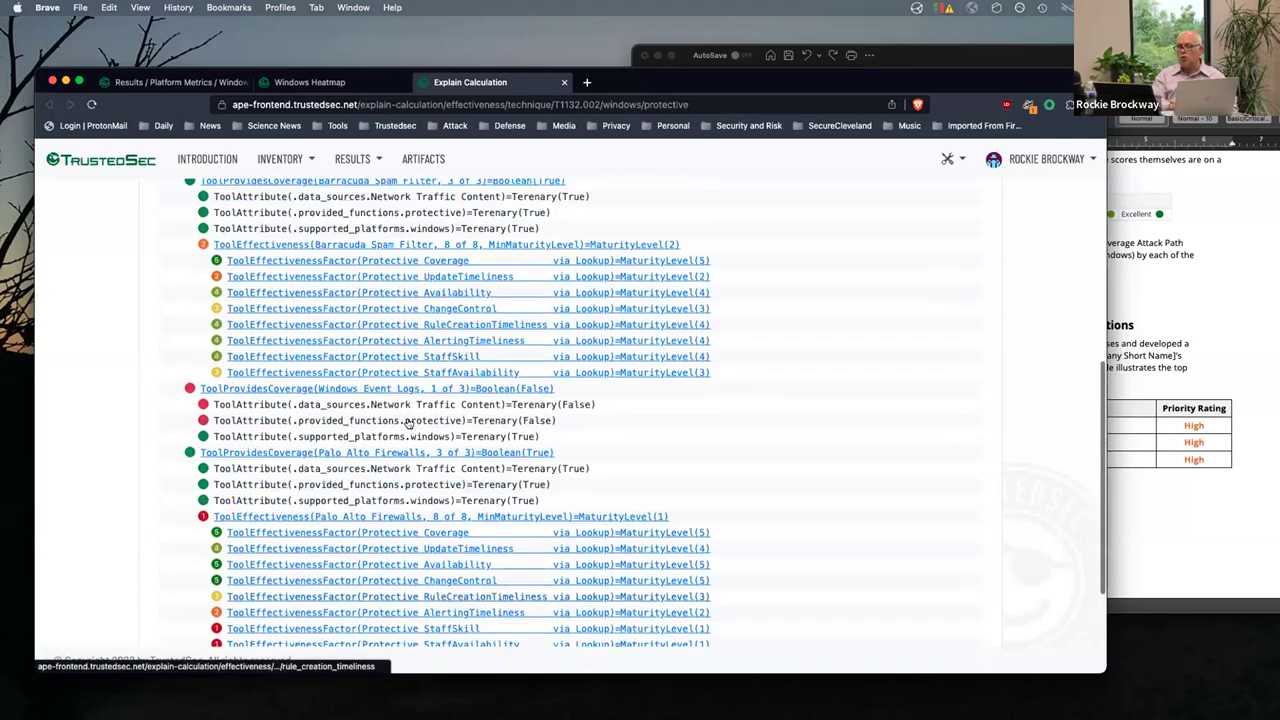